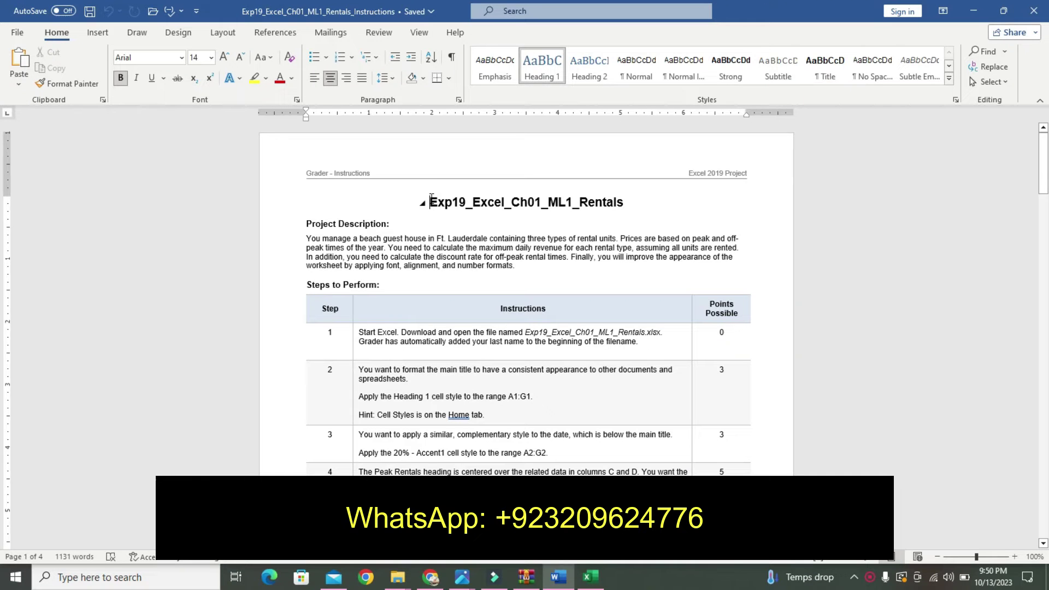
Highlight the document title yellow and set the Project Description paragraph to 12 pt
left_click_drag(427, 202, 629, 205)
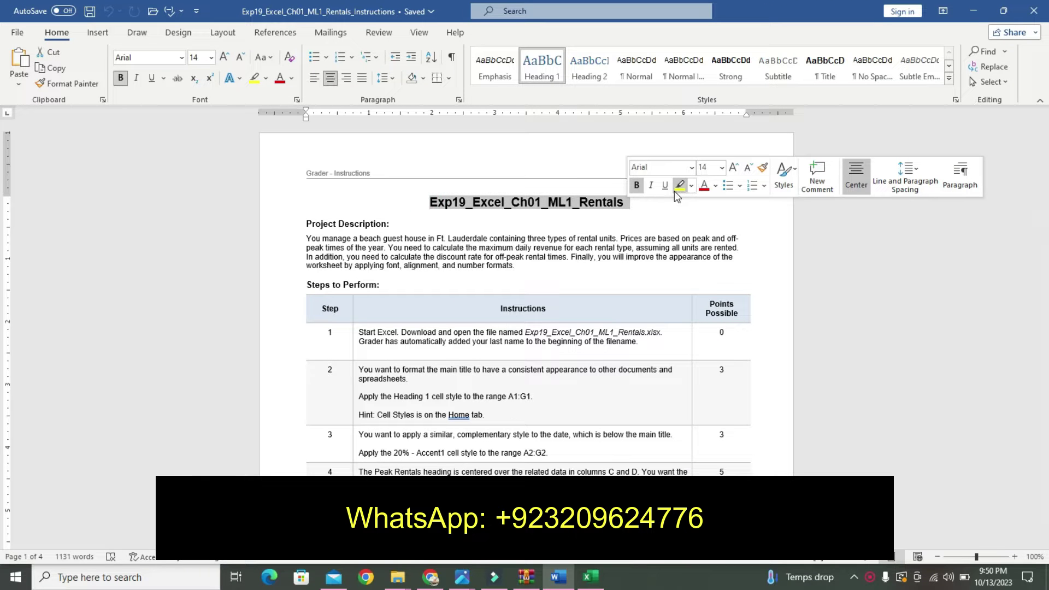
left_click(679, 185)
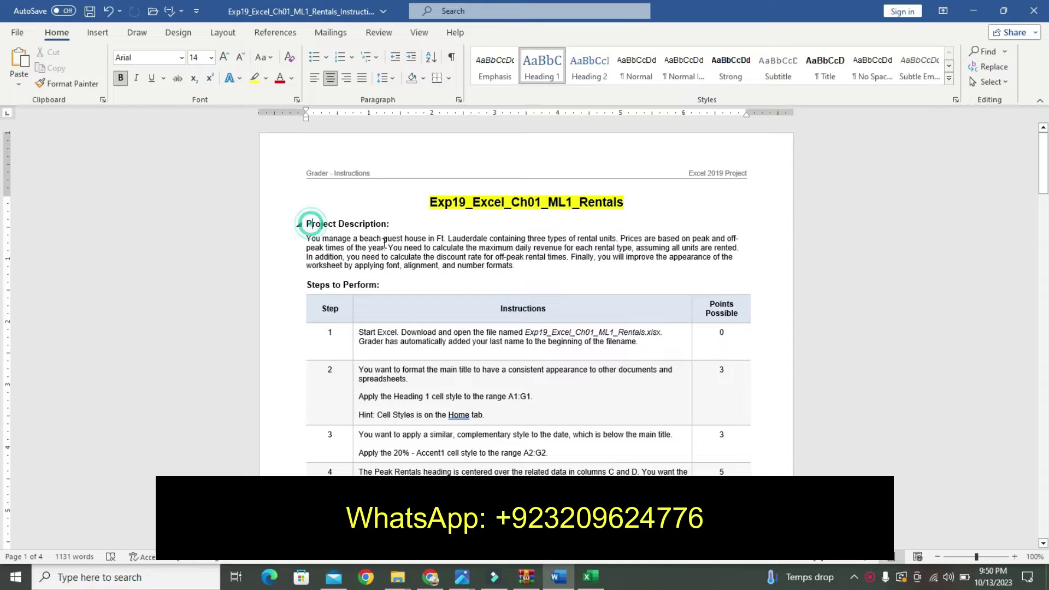
left_click_drag(313, 224, 432, 248)
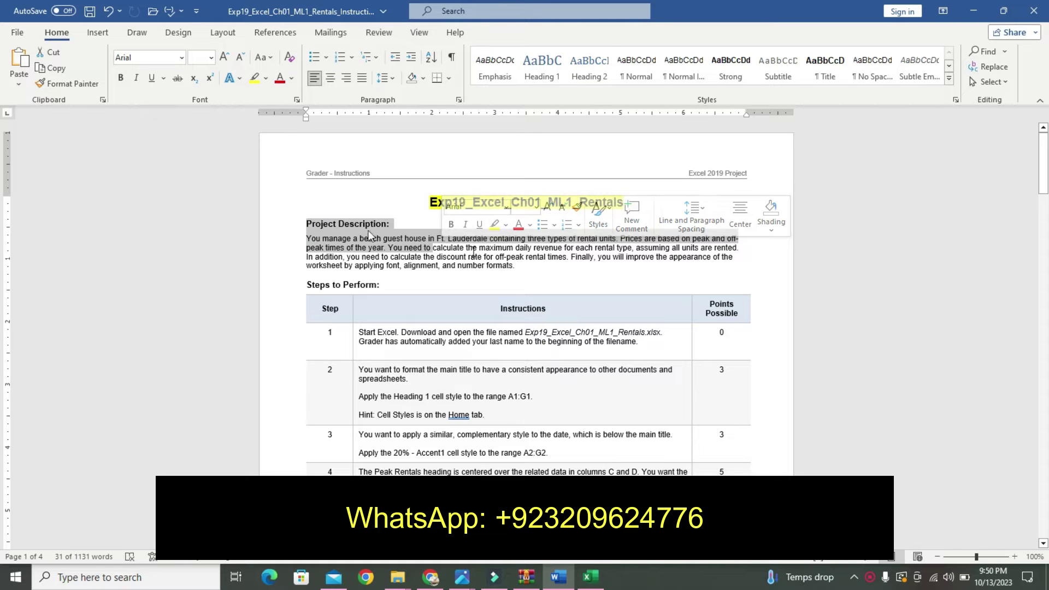
left_click_drag(309, 223, 467, 252)
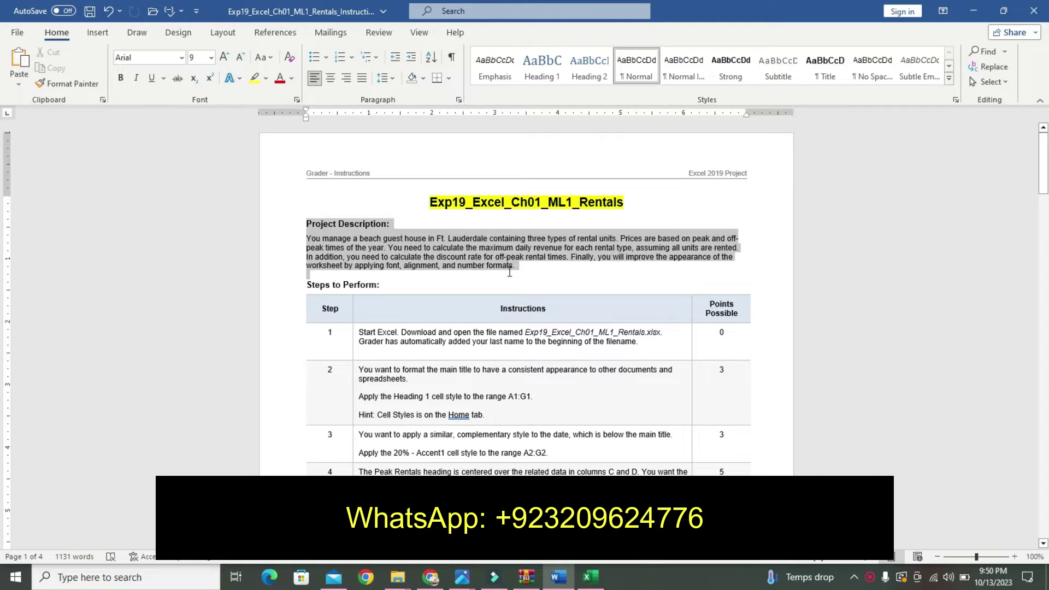
left_click_drag(467, 251, 523, 273)
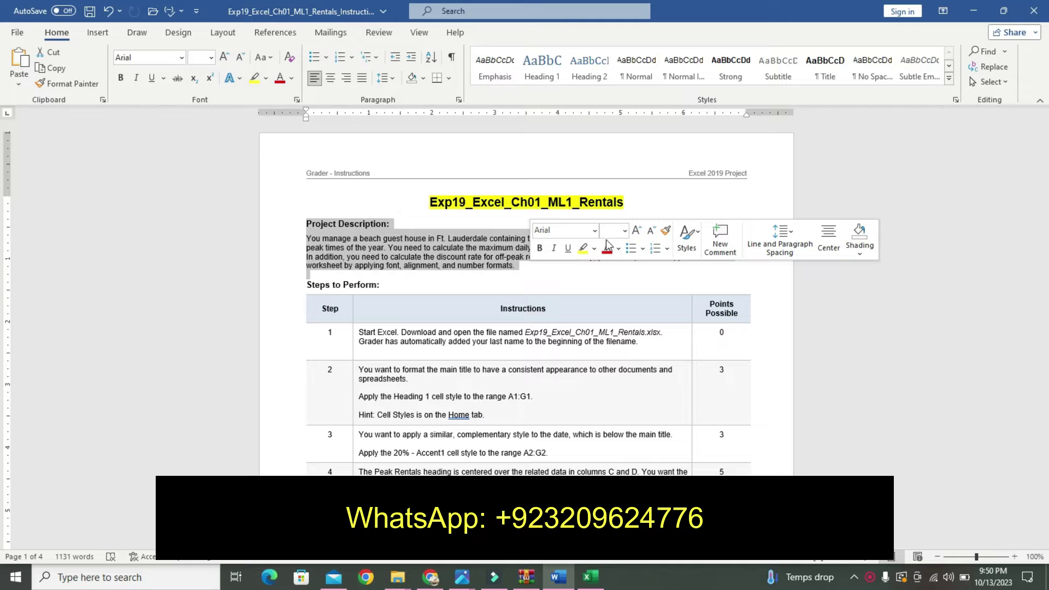
left_click(624, 230)
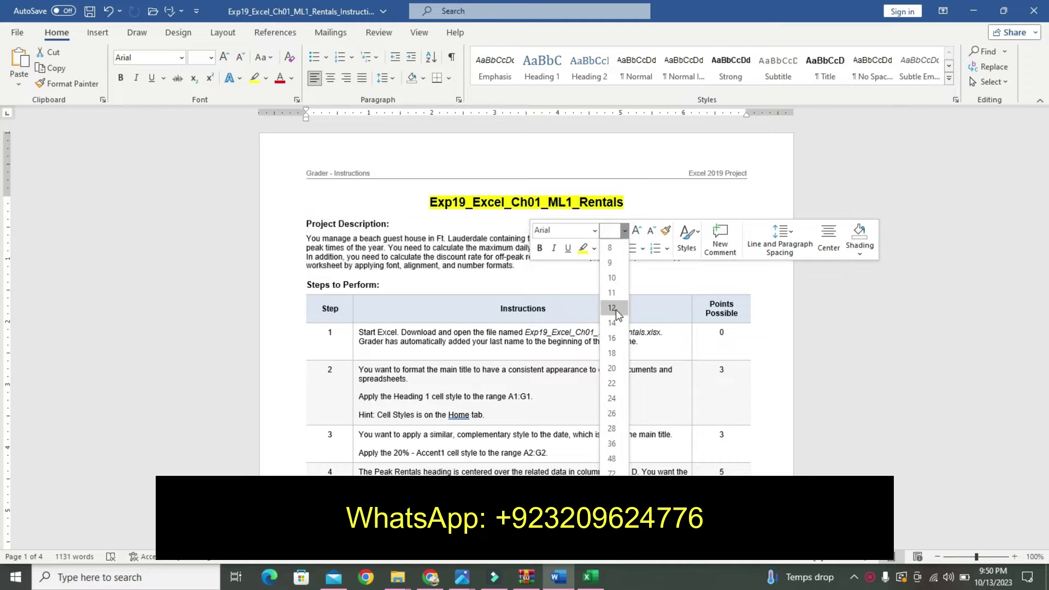
left_click(614, 308)
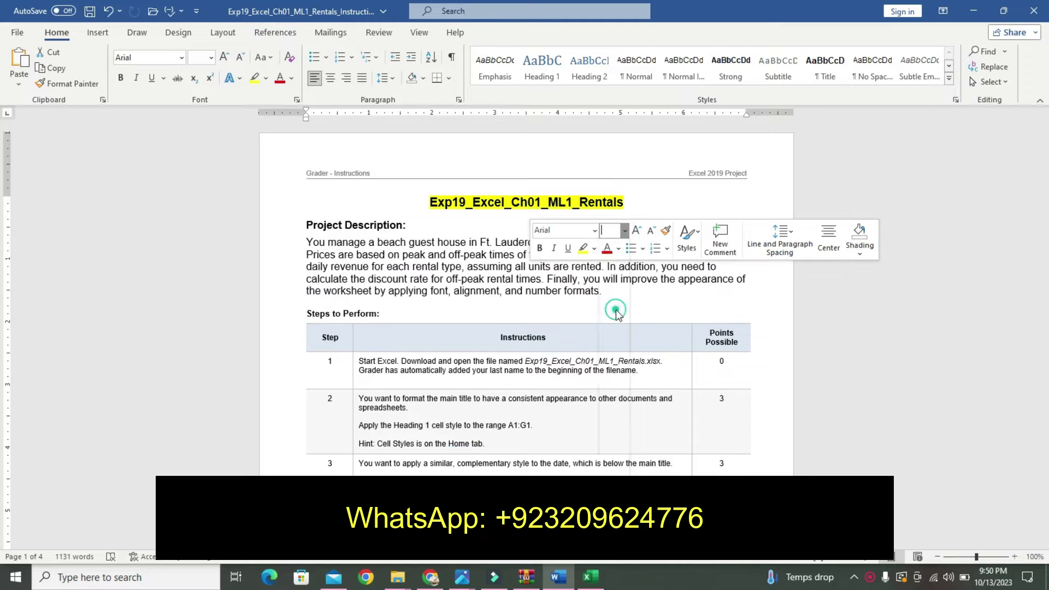
Make the Project Description paragraph bold with a cyan highlight
left_click(542, 250)
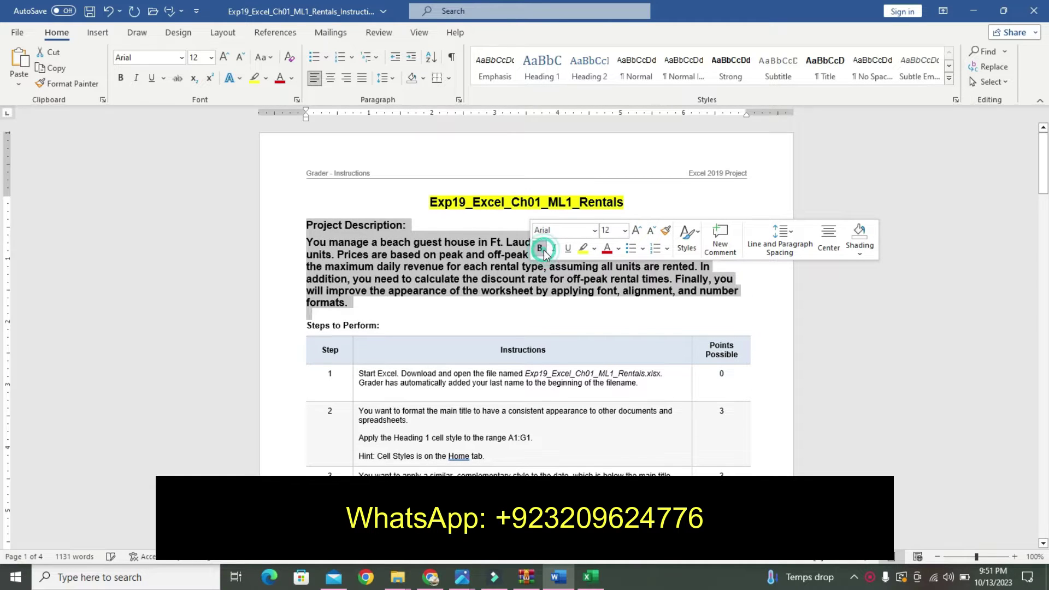
left_click(596, 251)
left_click(626, 265)
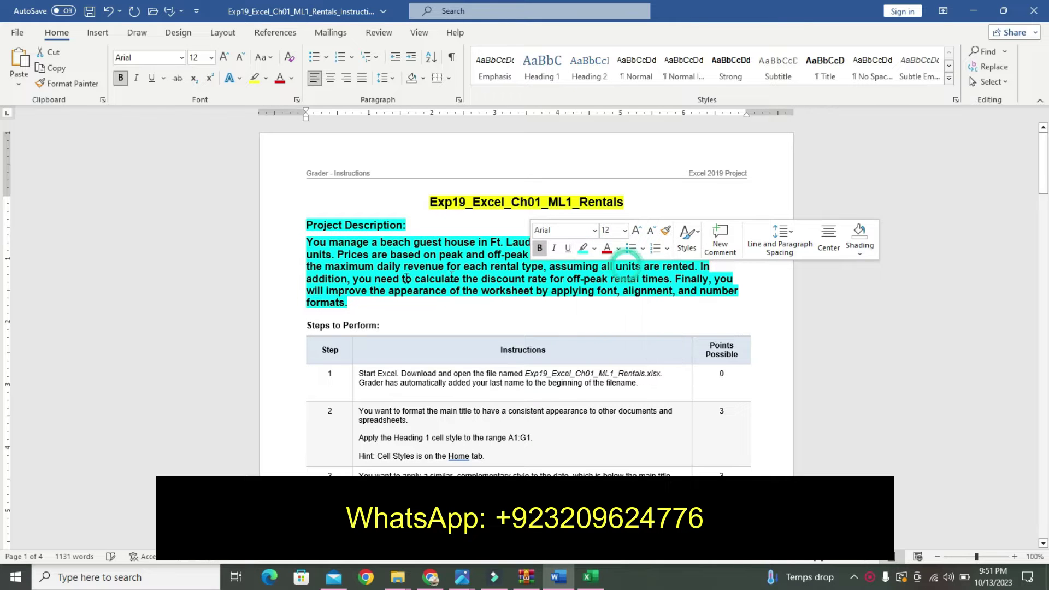
left_click(412, 278)
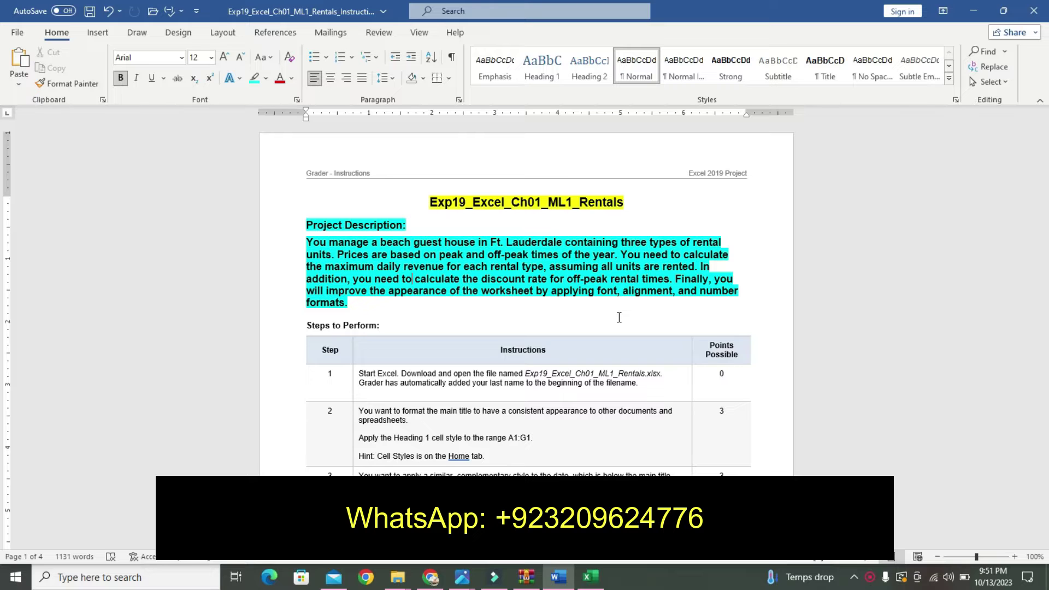
Check cell L15 in the Excel rentals workbook, then go back to the Word instructions
left_click(619, 315)
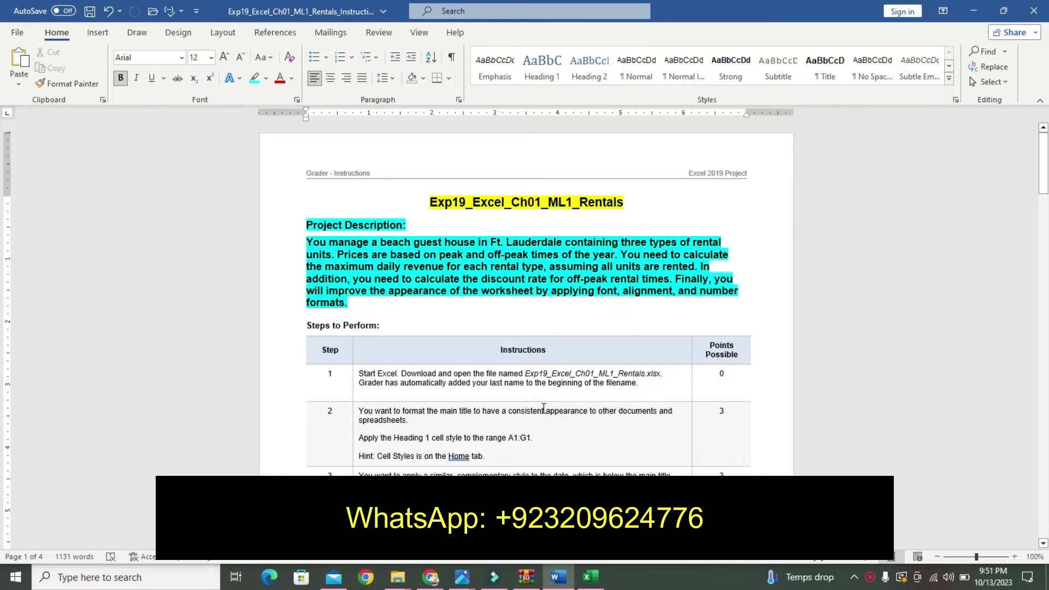
left_click(590, 577)
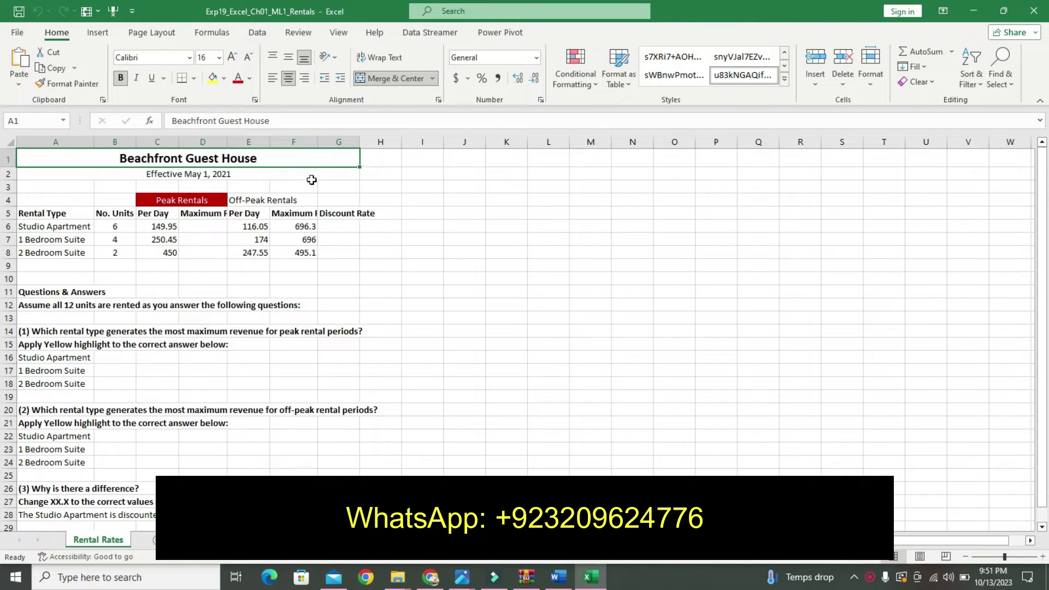
left_click(548, 345)
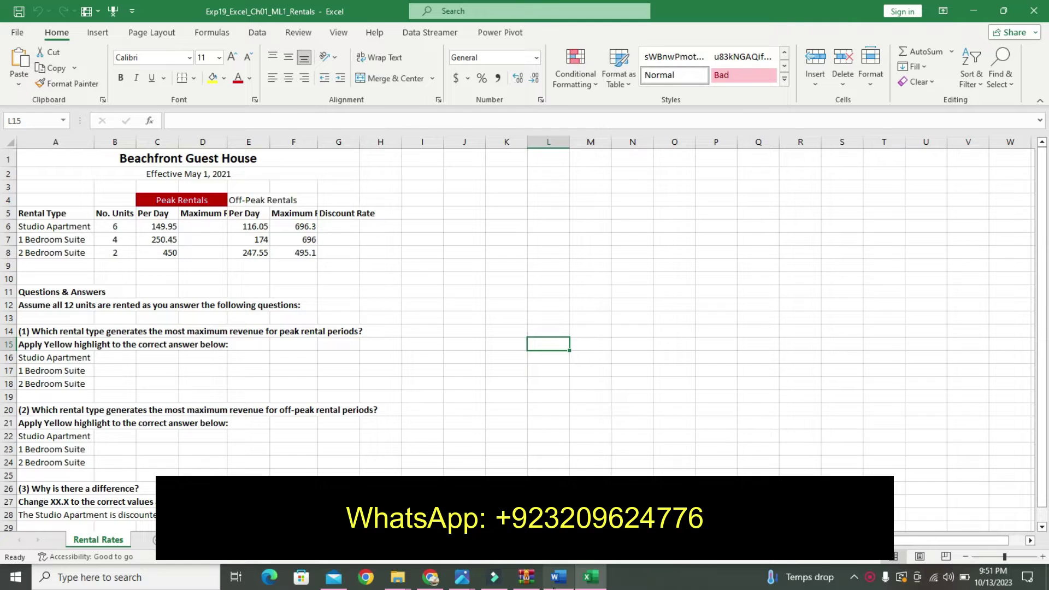
left_click(558, 577)
Undo the earlier formatting and highlight the Step 1 instructions in cyan at size 9
mouse_move(526, 203)
key("ctrl+z")
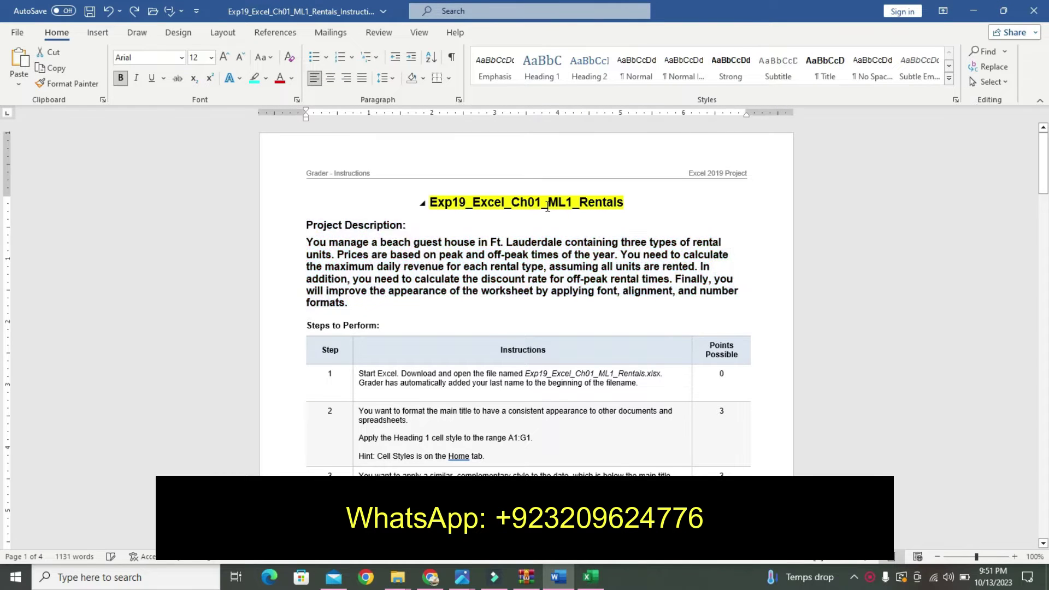
key("ctrl+z")
key("ctrl+z")
key("ctrl+z")
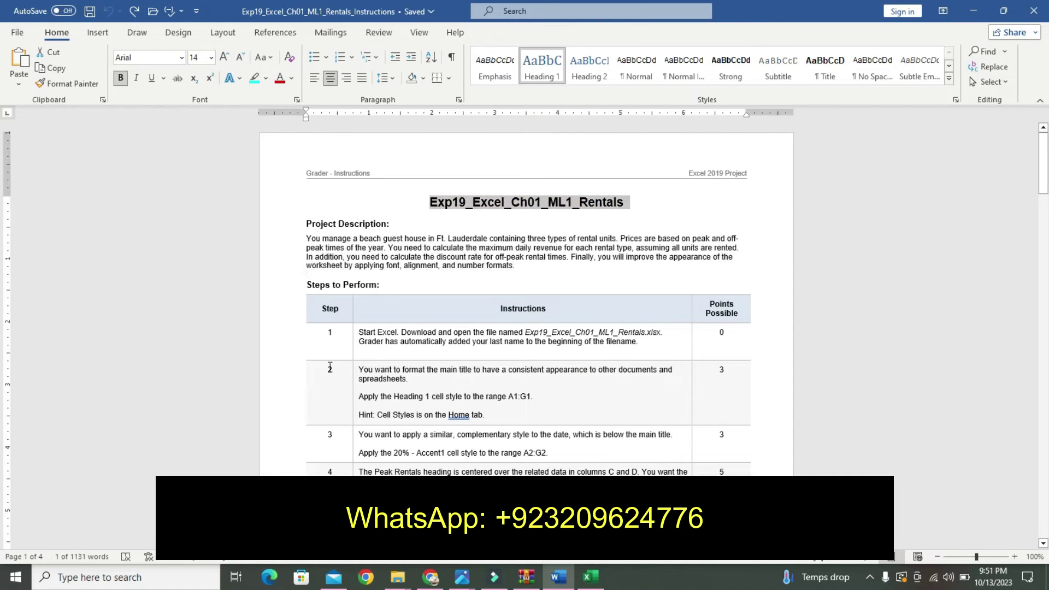
left_click(356, 346)
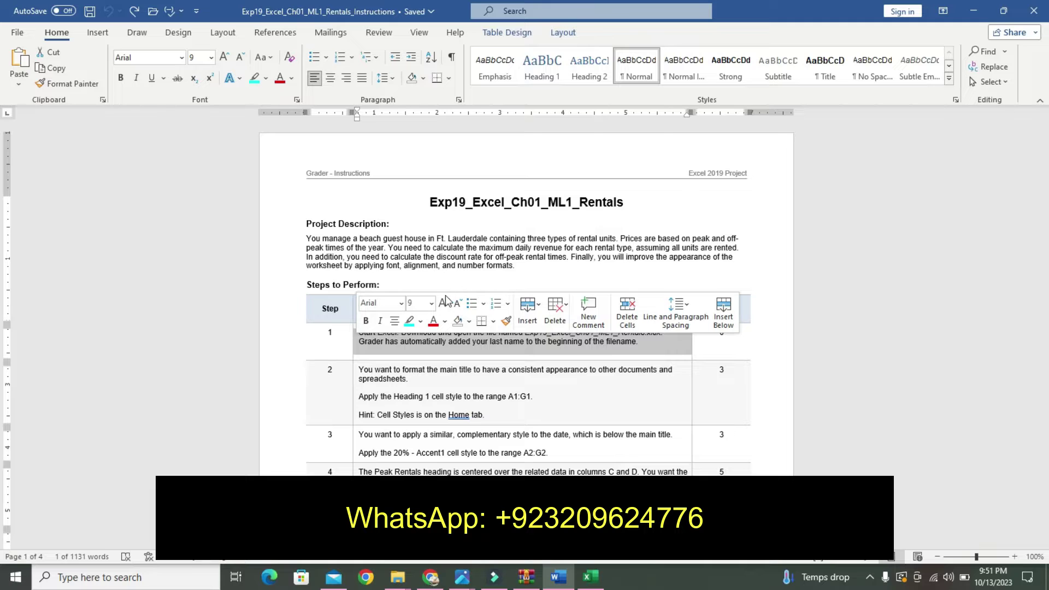
left_click(432, 304)
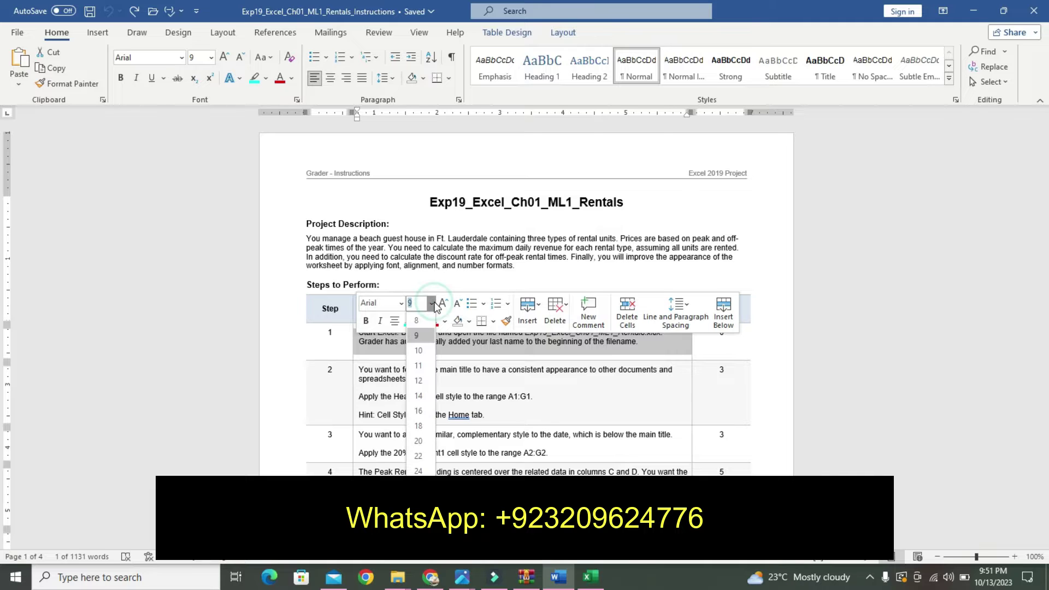
left_click(418, 335)
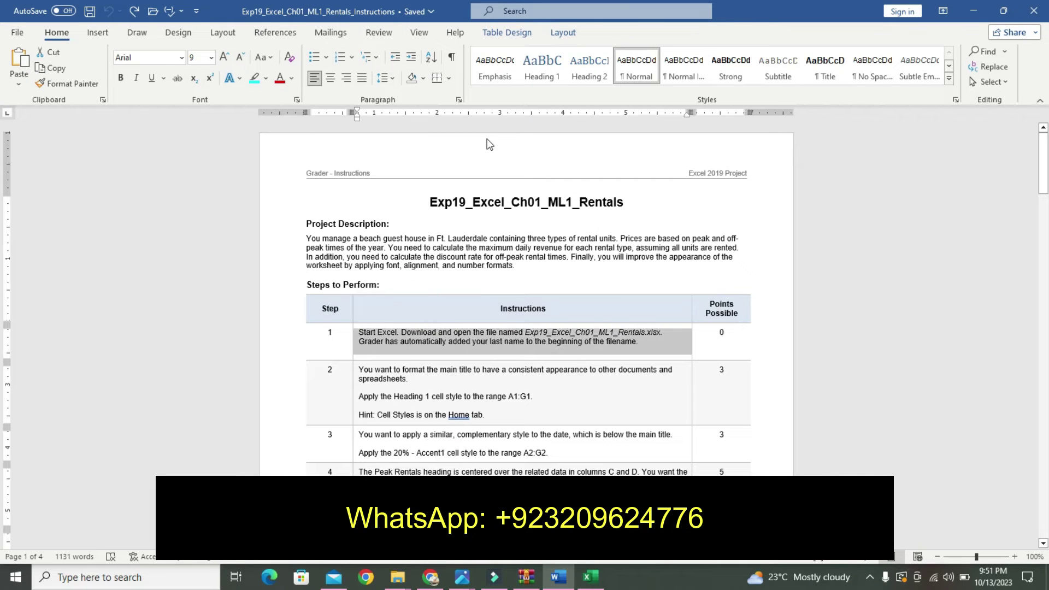
left_click(254, 77)
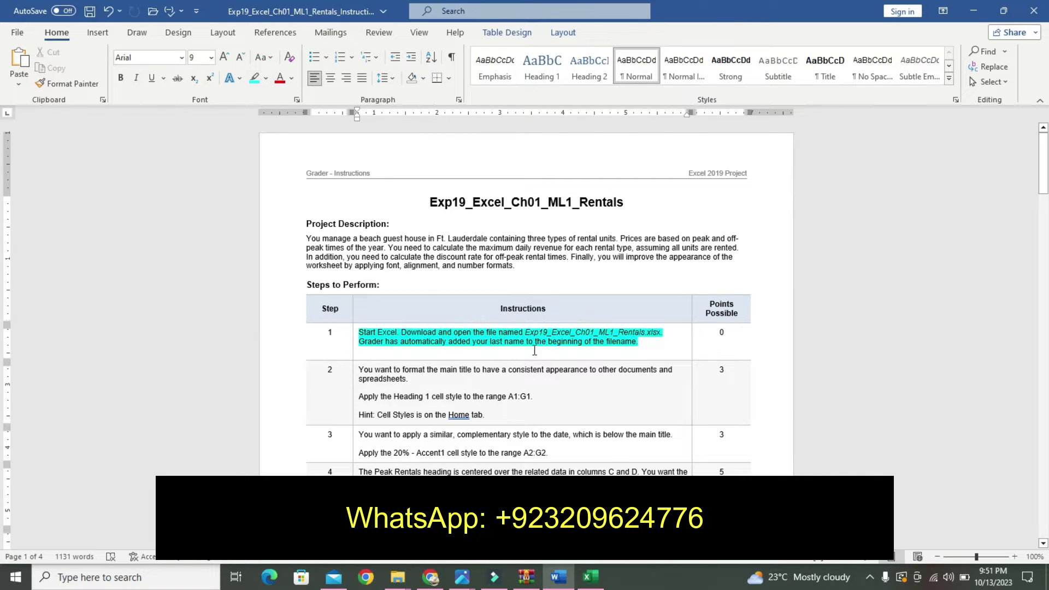
Make the Step 1 file name 16 pt, bold and highlighted yellow
left_click_drag(525, 333, 673, 330)
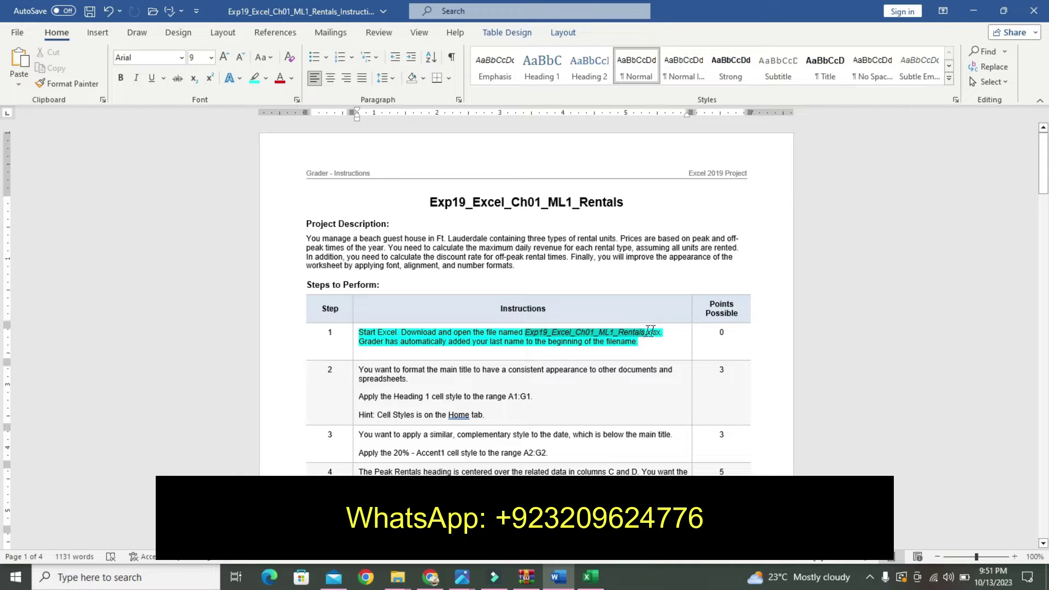
left_click(737, 290)
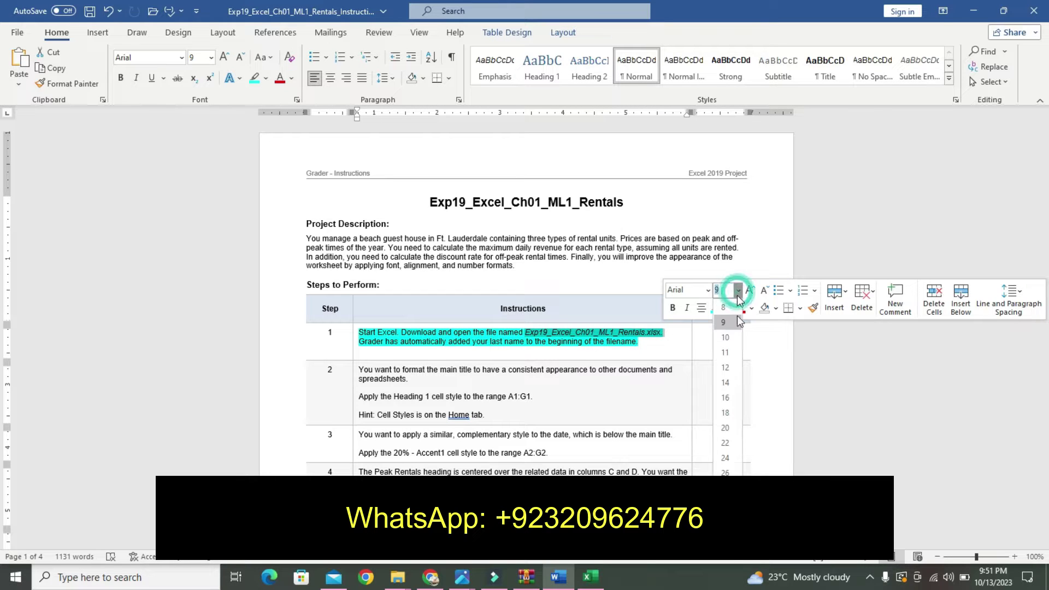
left_click(728, 428)
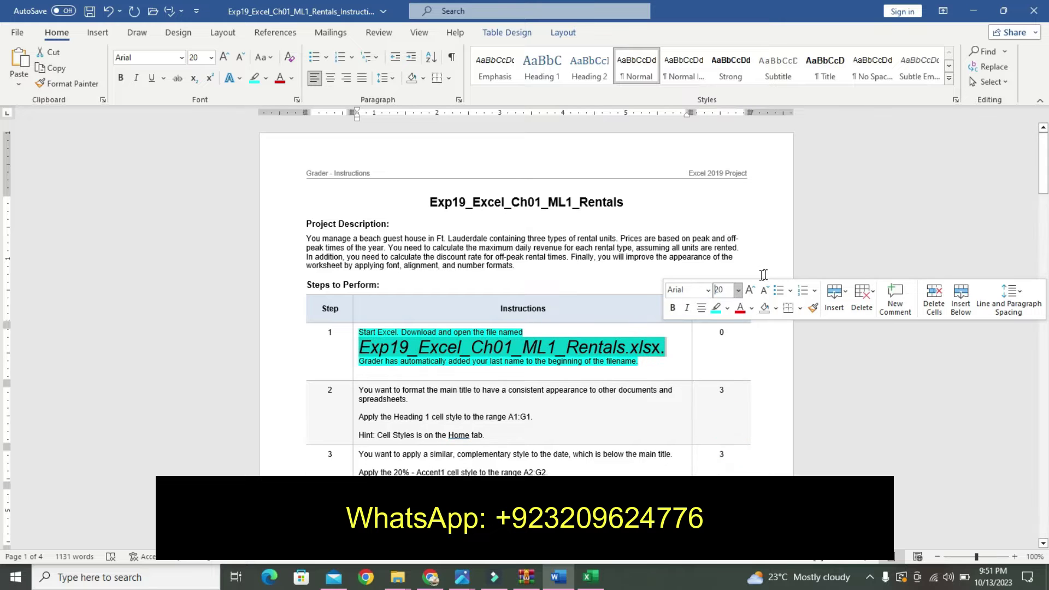
left_click(737, 291)
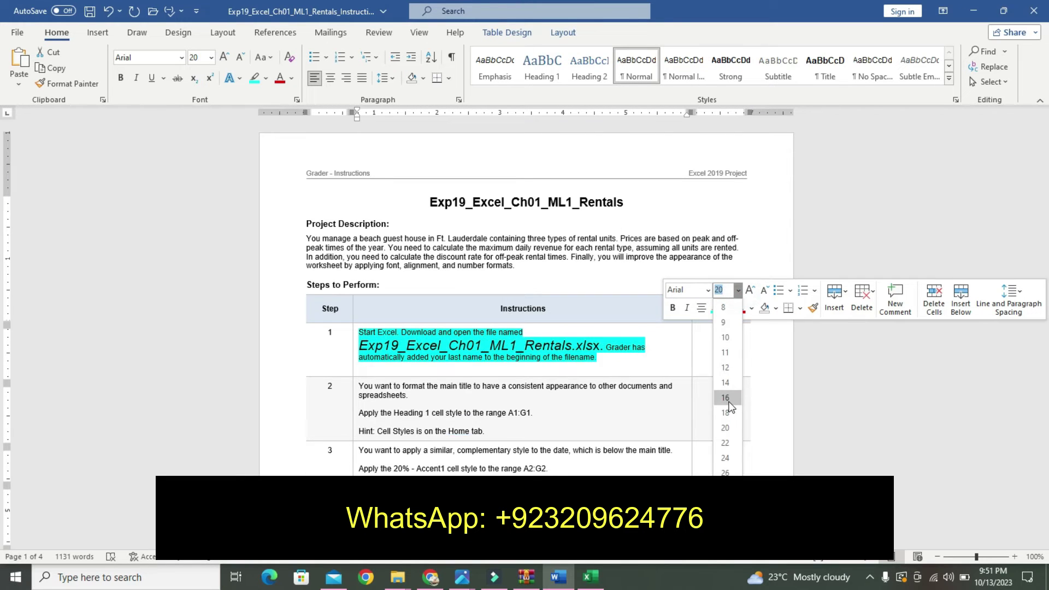
left_click(725, 397)
left_click(671, 309)
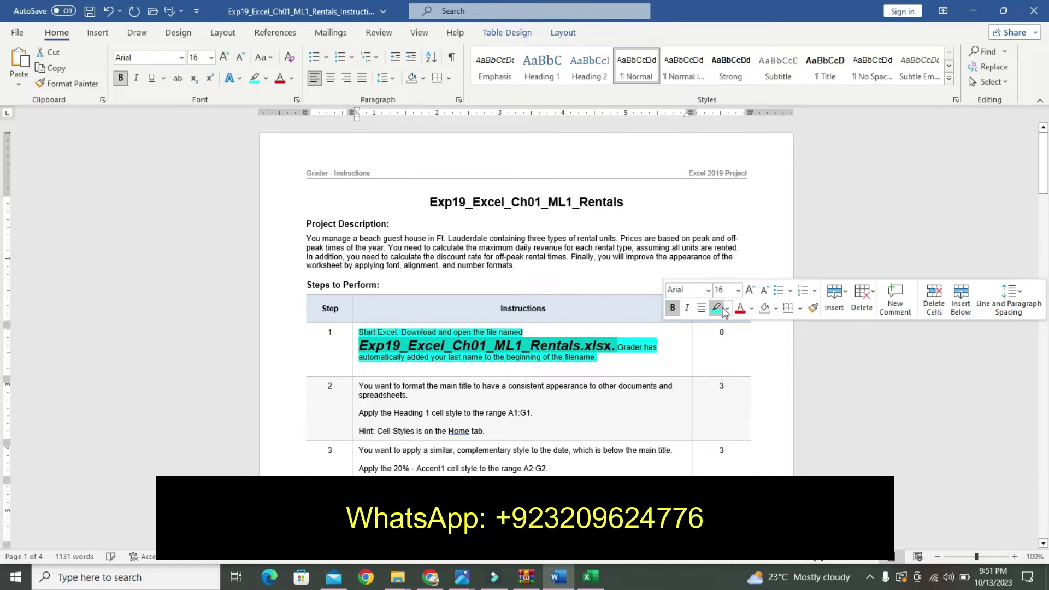
left_click(728, 308)
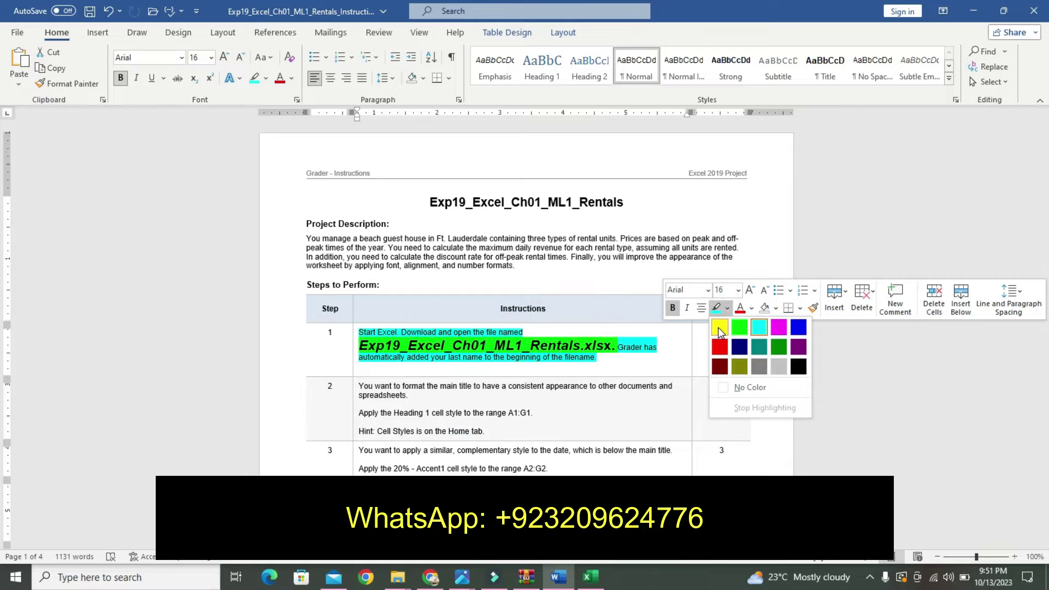
left_click(719, 326)
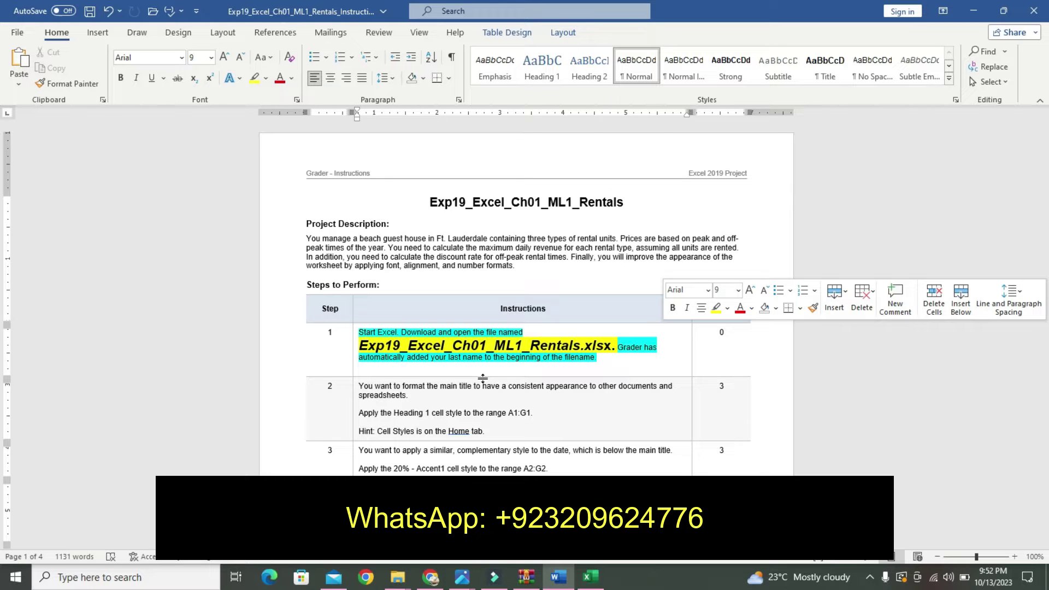
Check the Excel workbook, then undo the Step 1 formatting in Word
left_click(600, 574)
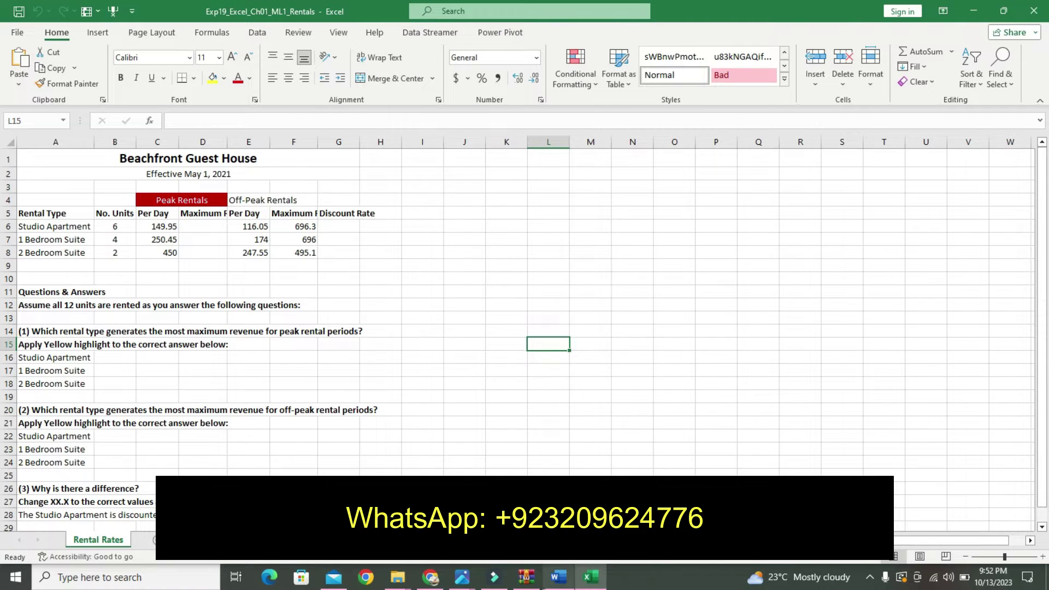
left_click(557, 577)
key("ctrl+z")
key("ctrl+z")
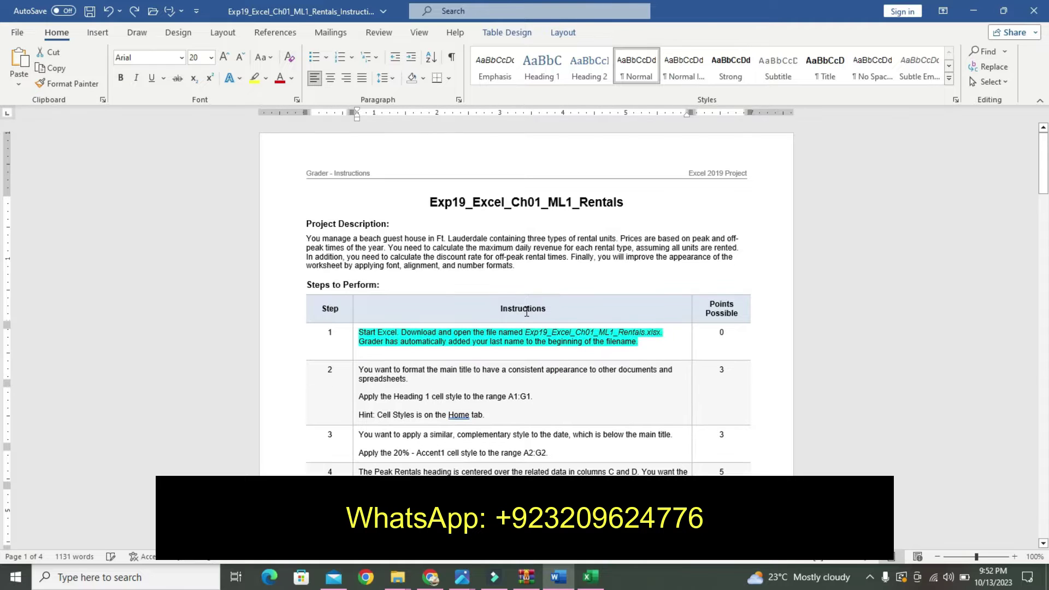
key("ctrl+z")
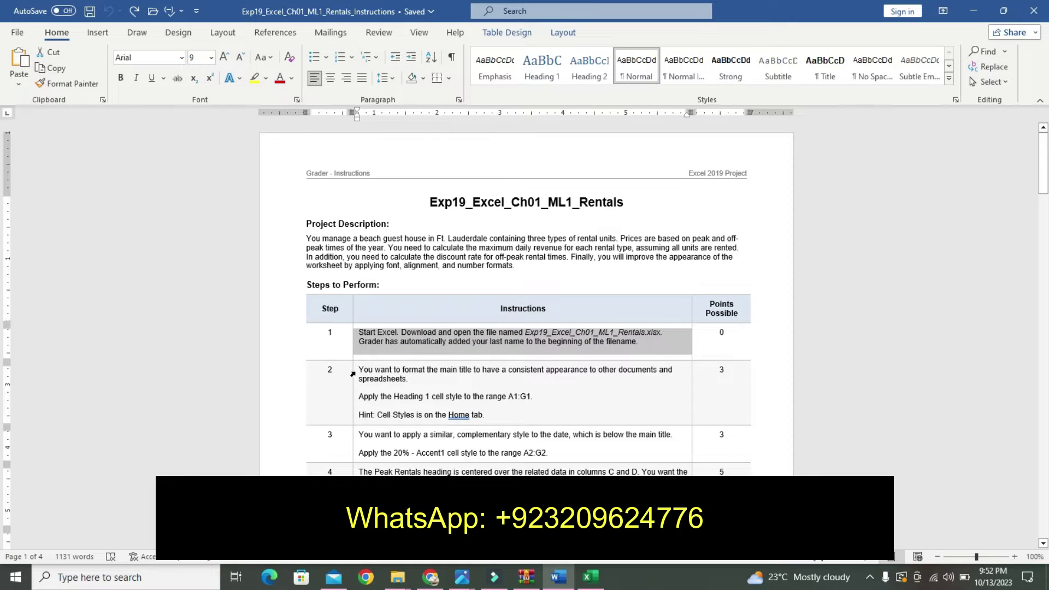
Make Step 2's Heading 1 instruction line 16 pt, bold and turquoise-highlighted
left_click_drag(359, 370, 406, 380)
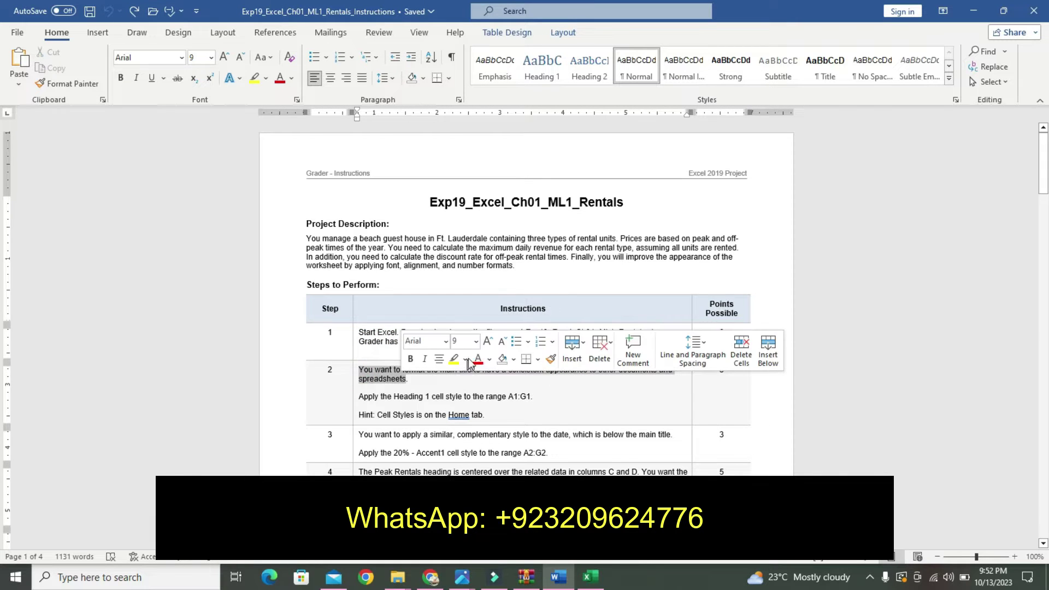
left_click(454, 360)
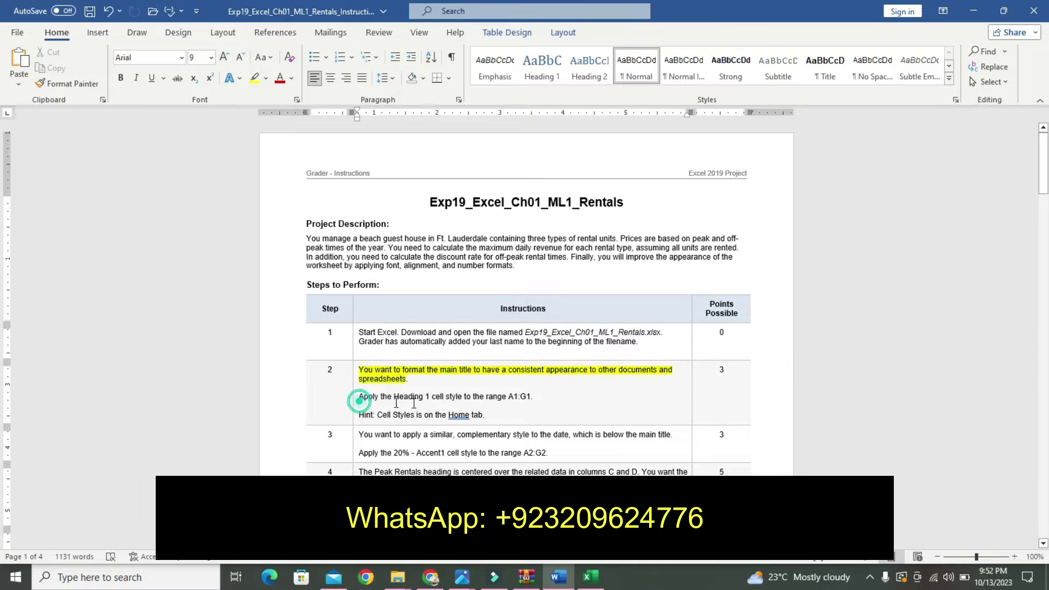
left_click_drag(473, 397, 540, 397)
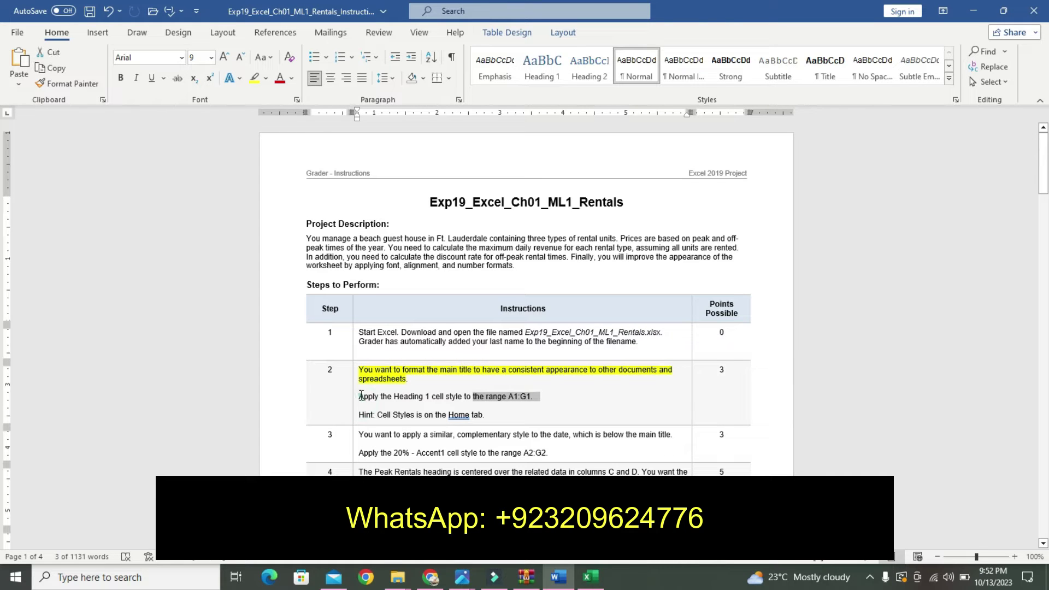
left_click_drag(361, 396, 547, 397)
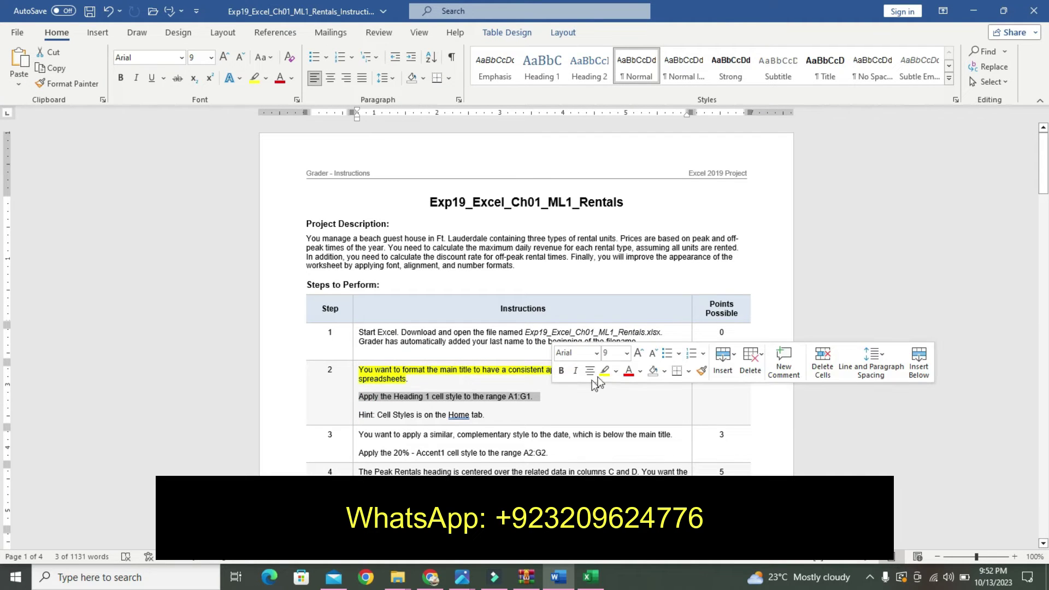
left_click(616, 371)
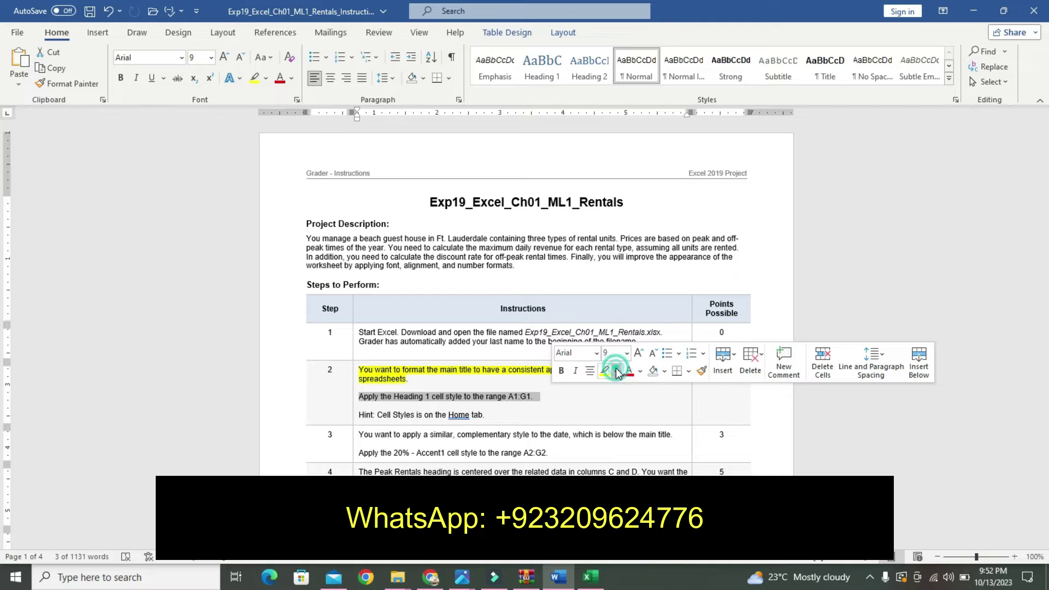
left_click(627, 354)
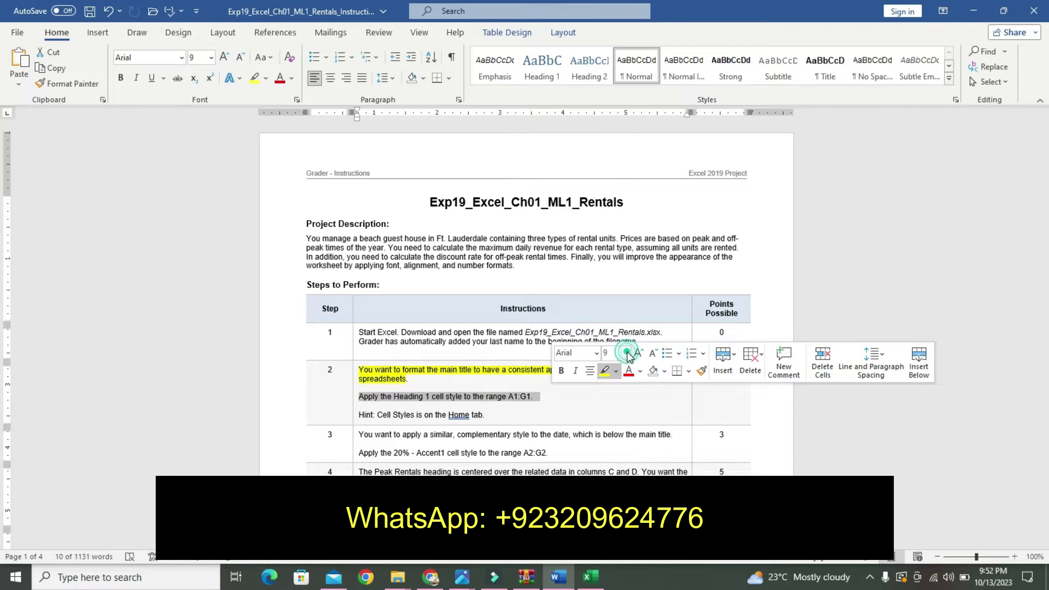
left_click(618, 201)
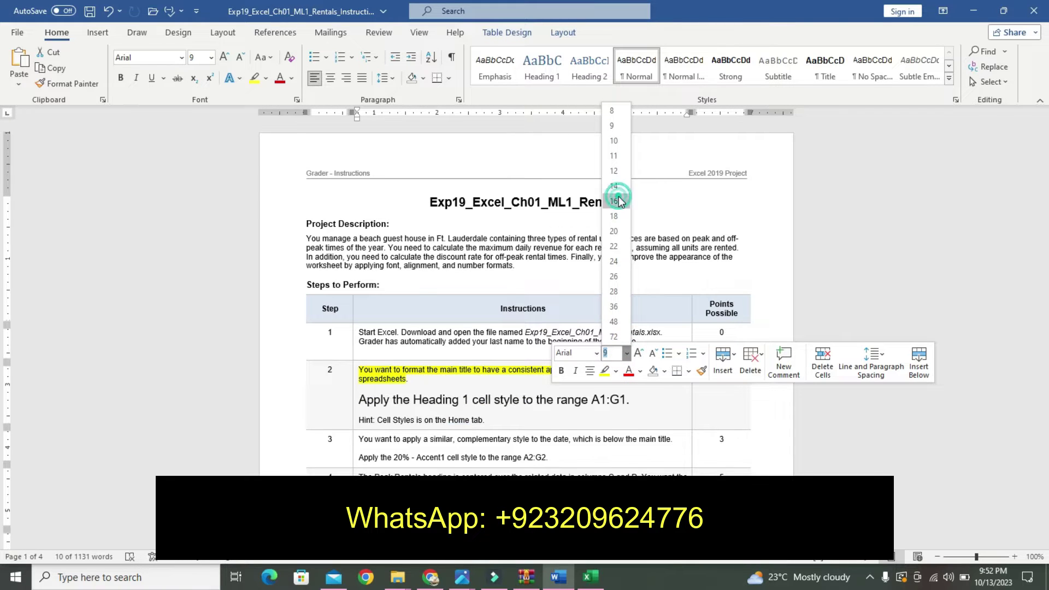
left_click(561, 371)
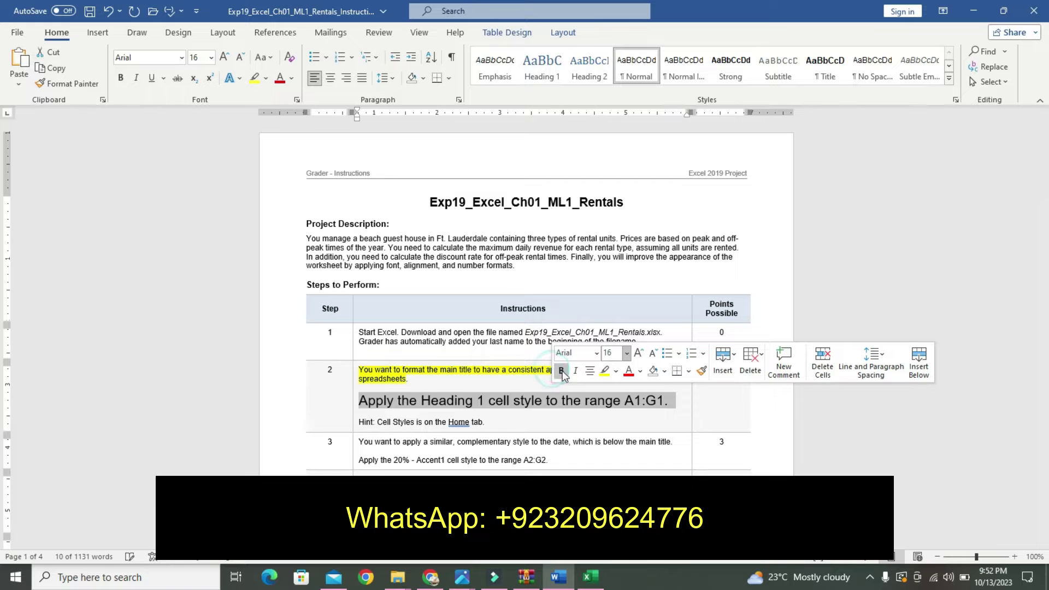
left_click(616, 372)
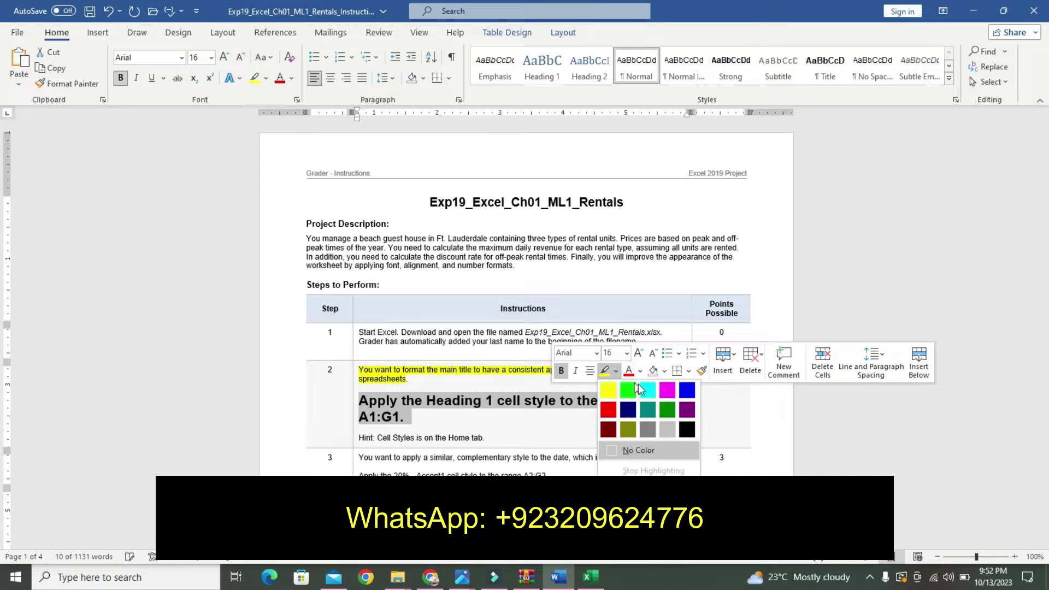
left_click(647, 390)
left_click(374, 435)
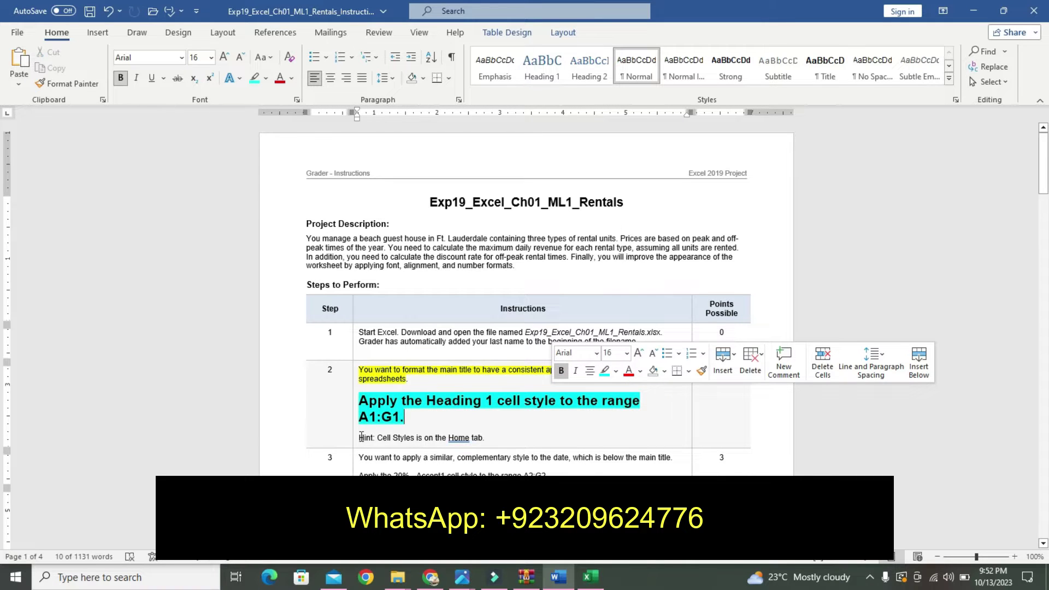
Highlight Step 2's Hint line in yellow
left_click_drag(360, 435, 486, 439)
left_click(489, 441)
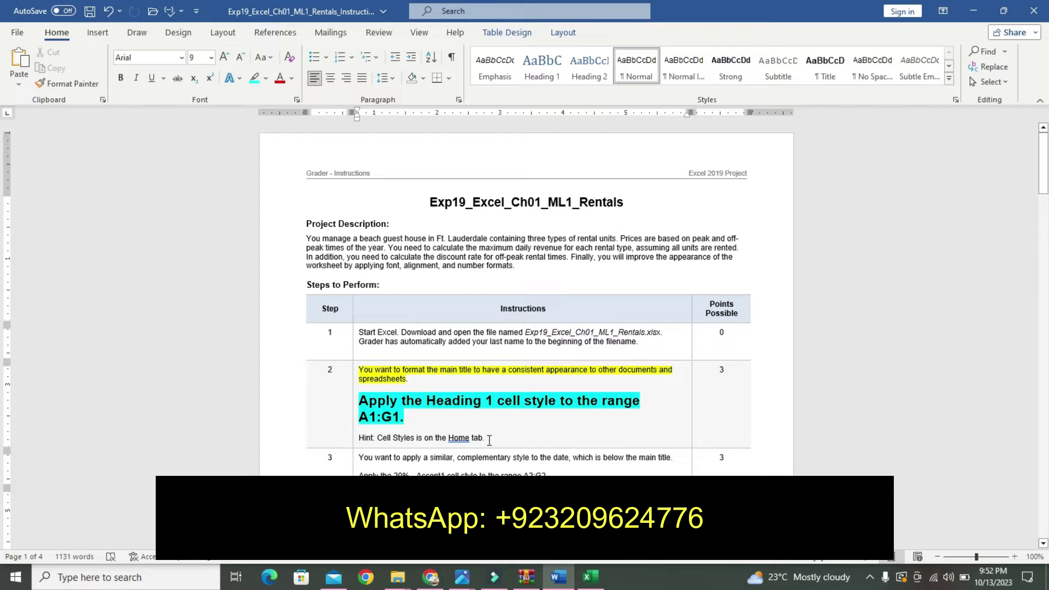
left_click(360, 439)
left_click(487, 438, "shift")
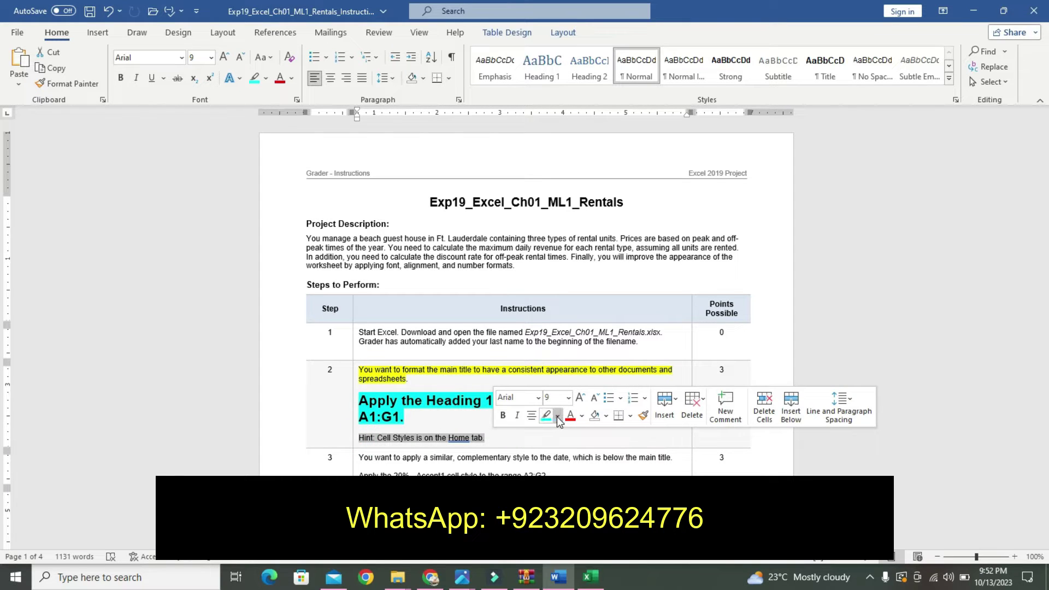
left_click(557, 415)
left_click(546, 438)
left_click(381, 417)
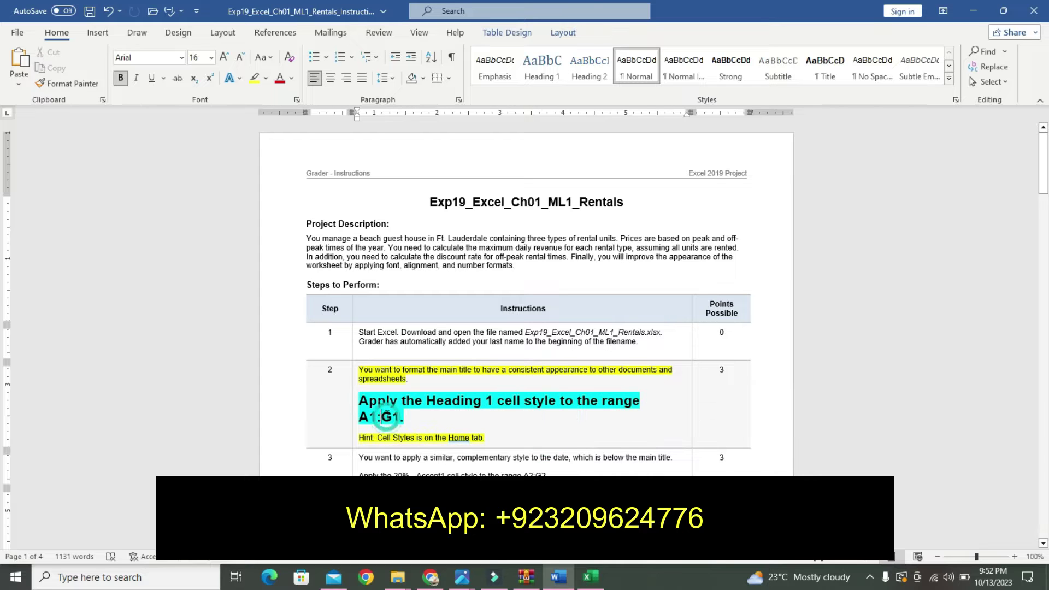
left_click_drag(392, 416, 402, 418)
left_click(413, 422)
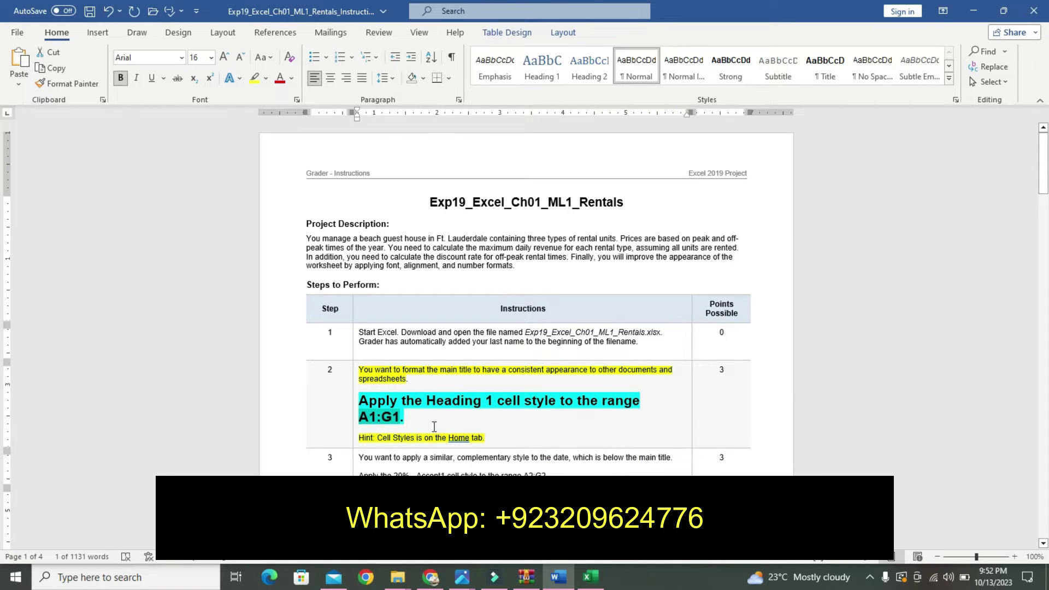
Select A1:G1 through the Name Box and apply the Heading 1 cell style
left_click(590, 577)
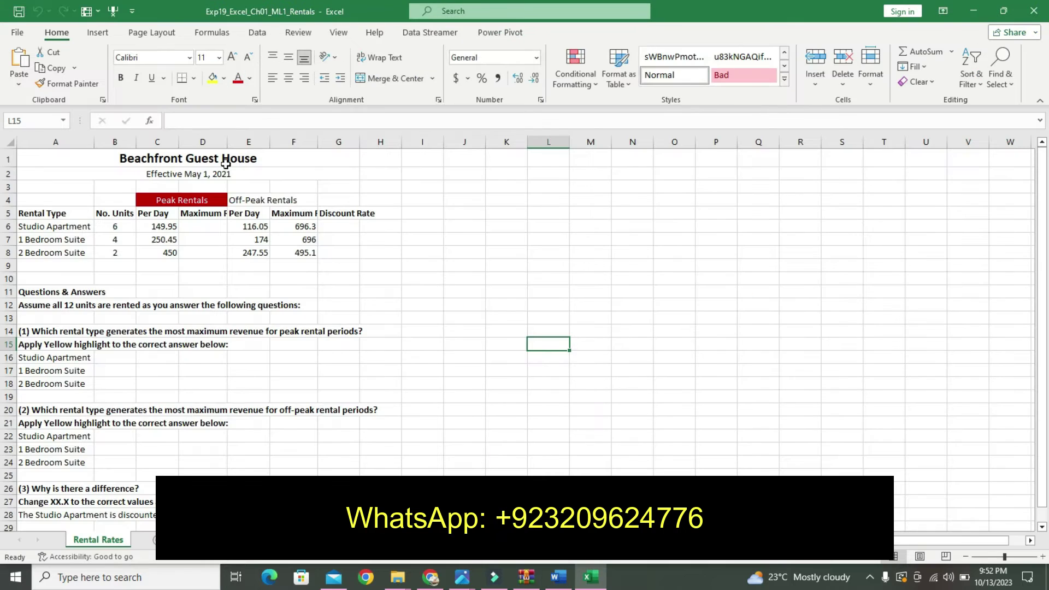
left_click(30, 123)
key("BackSpace")
type("A1:G1")
key("Return")
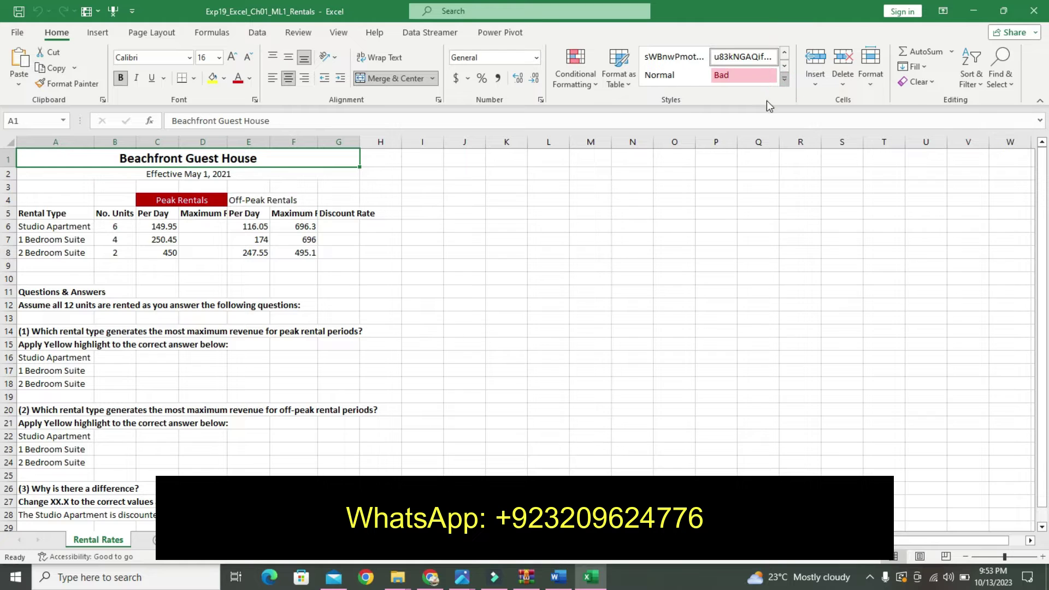
left_click(784, 78)
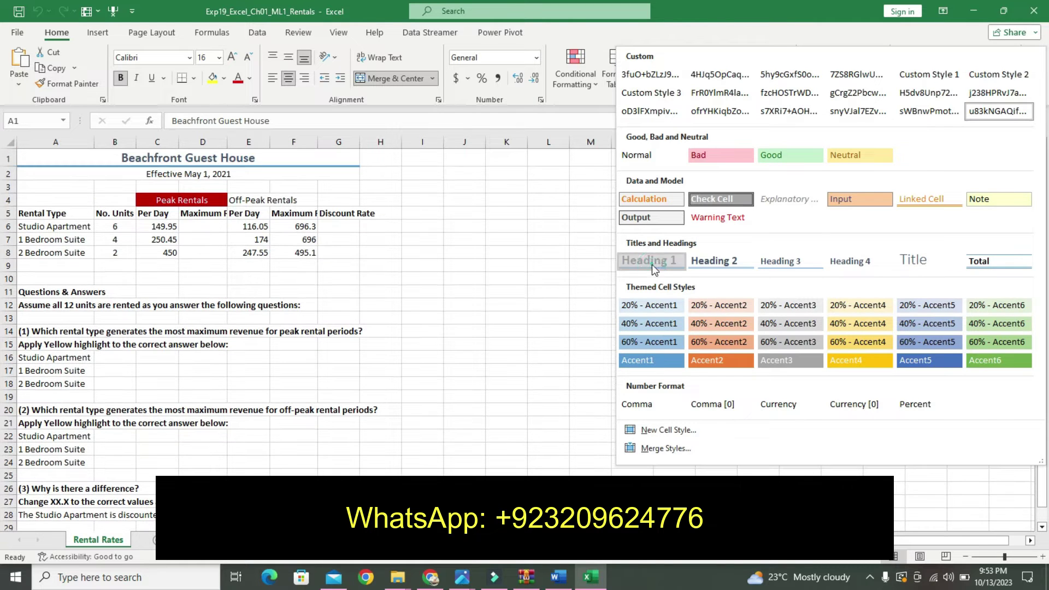
left_click(649, 261)
left_click(557, 577)
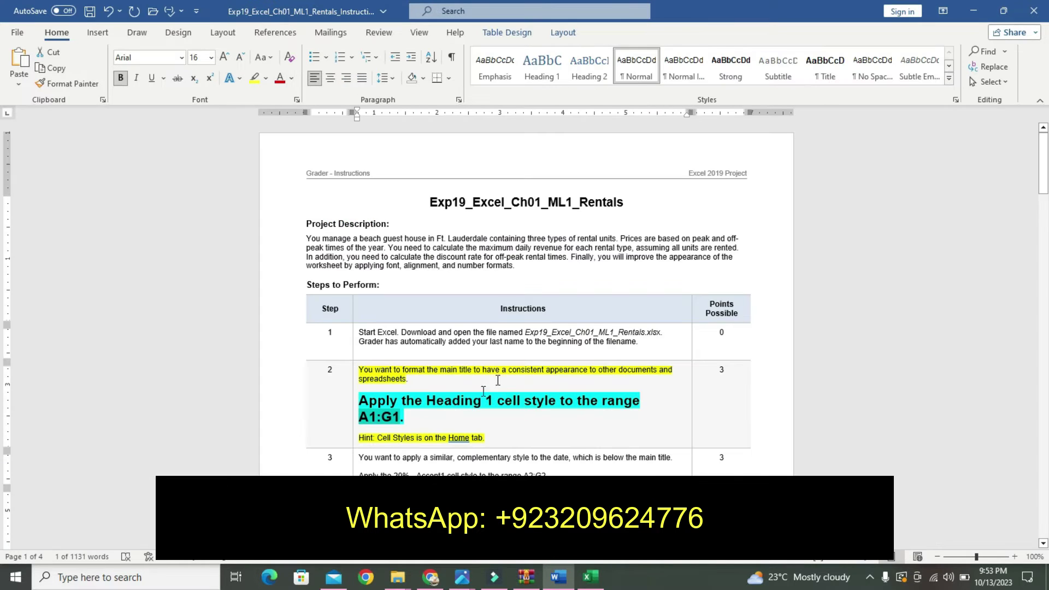
Undo Step 2's formatting and highlight Step 3's first sentence yellow
key("ctrl+z")
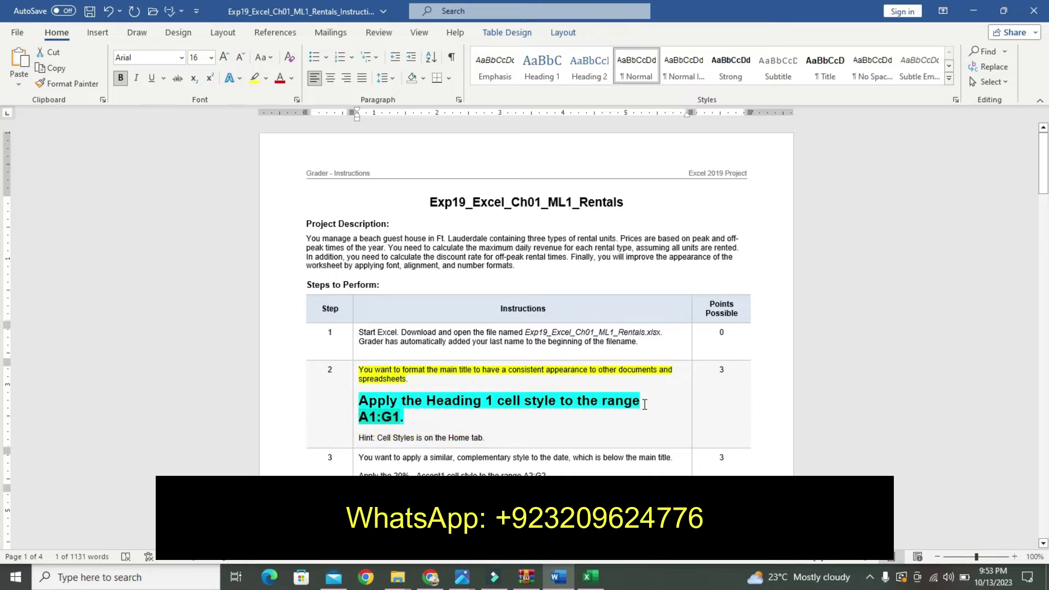
key("ctrl+z")
key("ctrl+z")
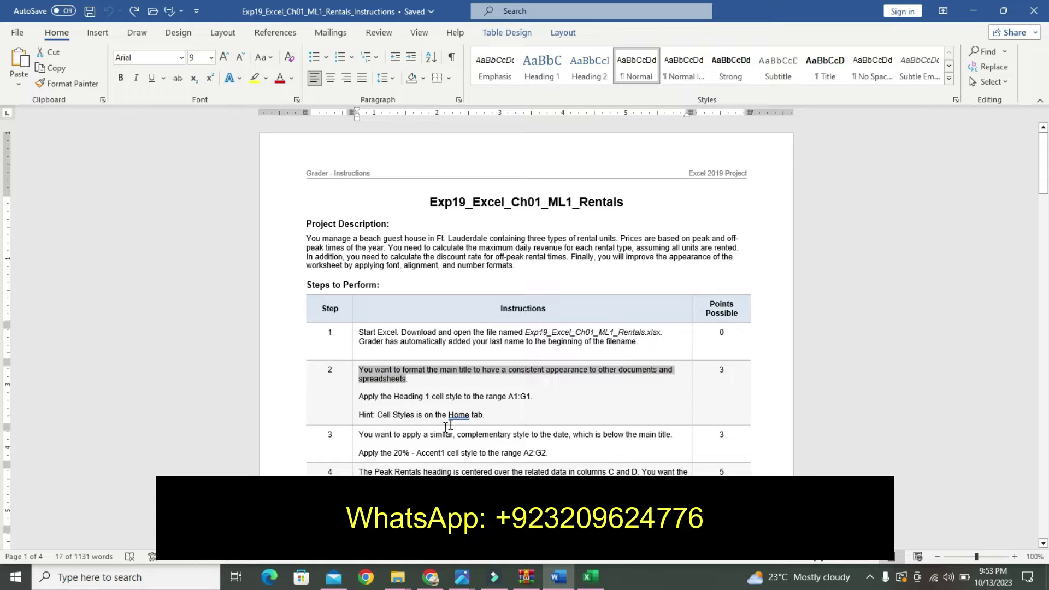
left_click_drag(1043, 175, 1045, 197)
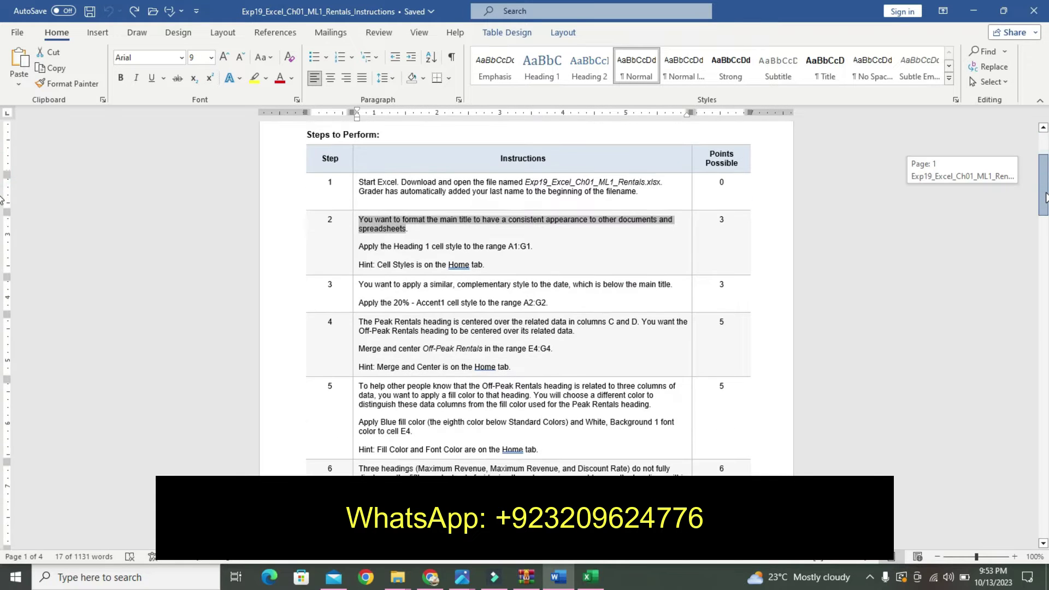
triple_click(364, 279)
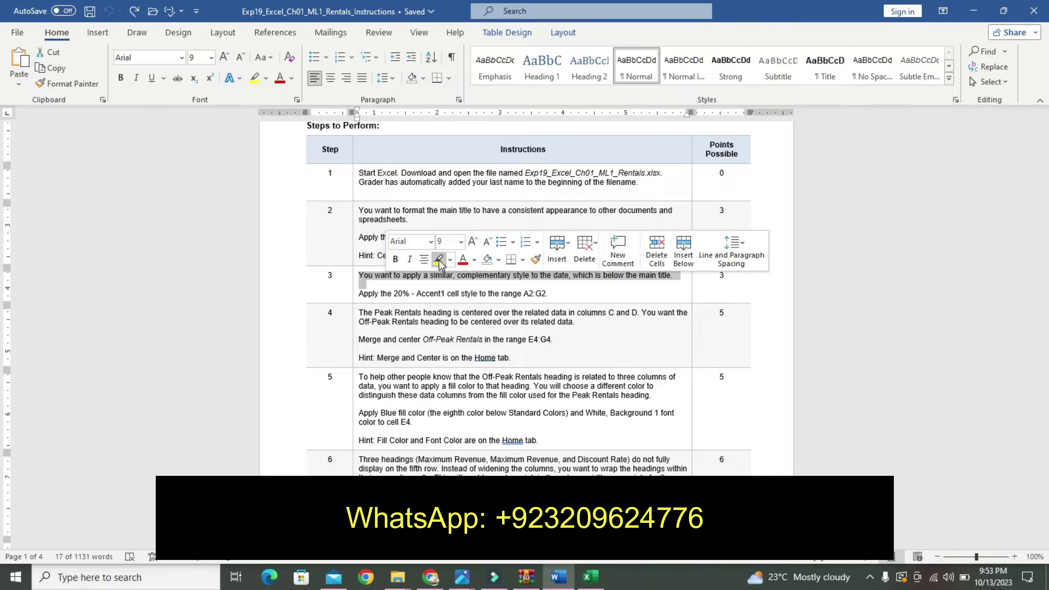
left_click(439, 260)
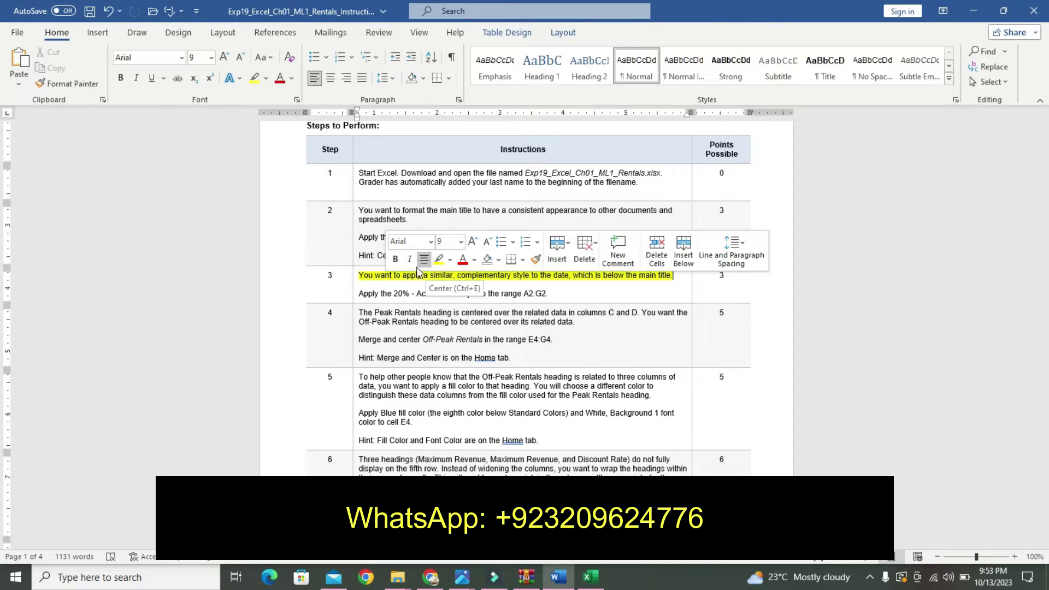
Make Step 3's 20% - Accent1 instruction line 14 pt, bold and turquoise-highlighted
left_click_drag(365, 295, 539, 312)
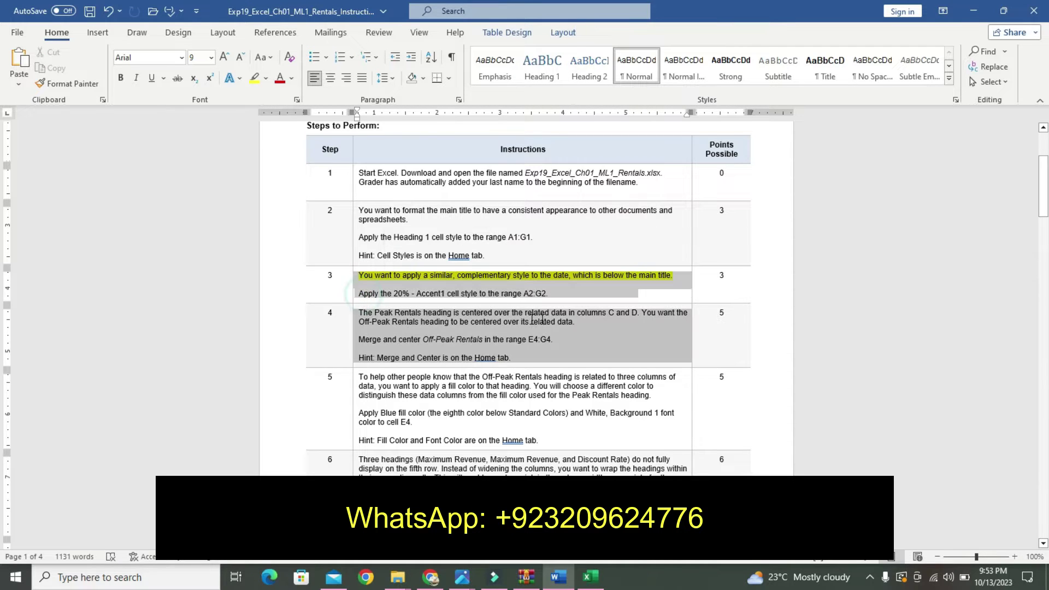
left_click(540, 313)
left_click_drag(364, 293, 561, 295)
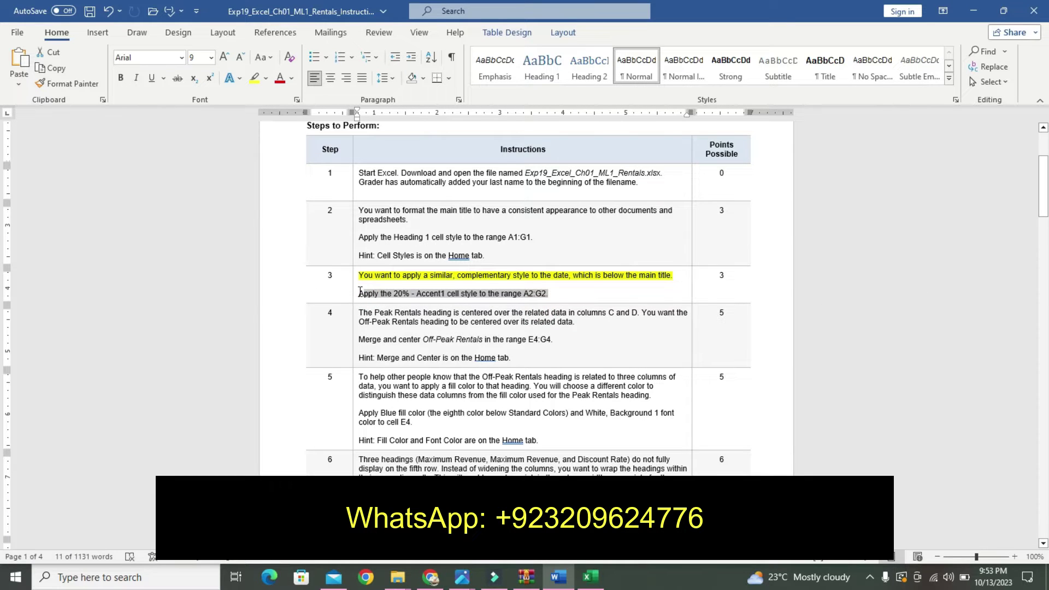
left_click_drag(360, 293, 562, 293)
left_click(635, 252)
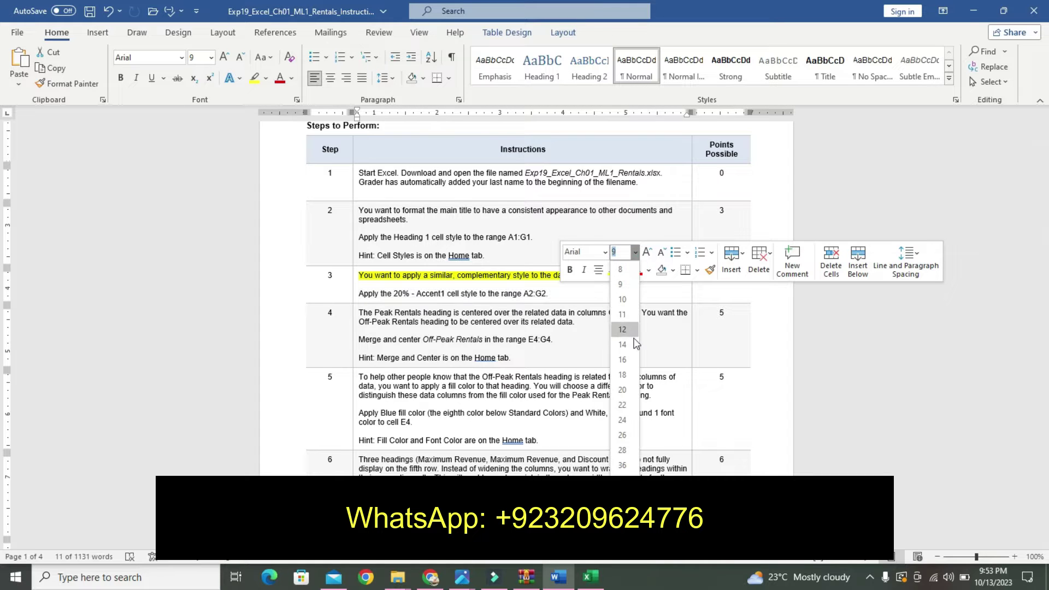
left_click(628, 343)
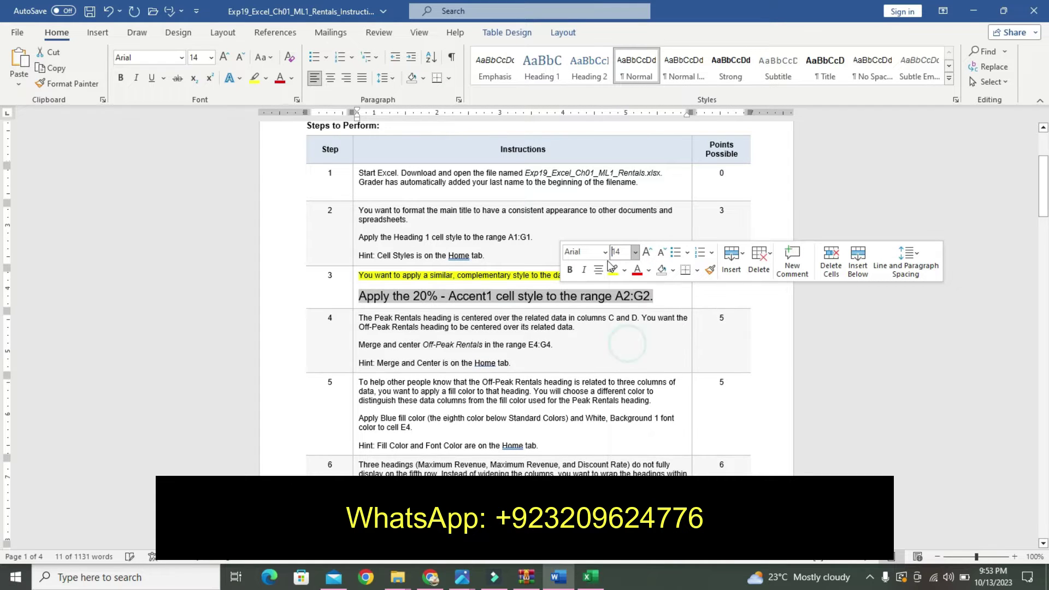
left_click(571, 270)
left_click(624, 270)
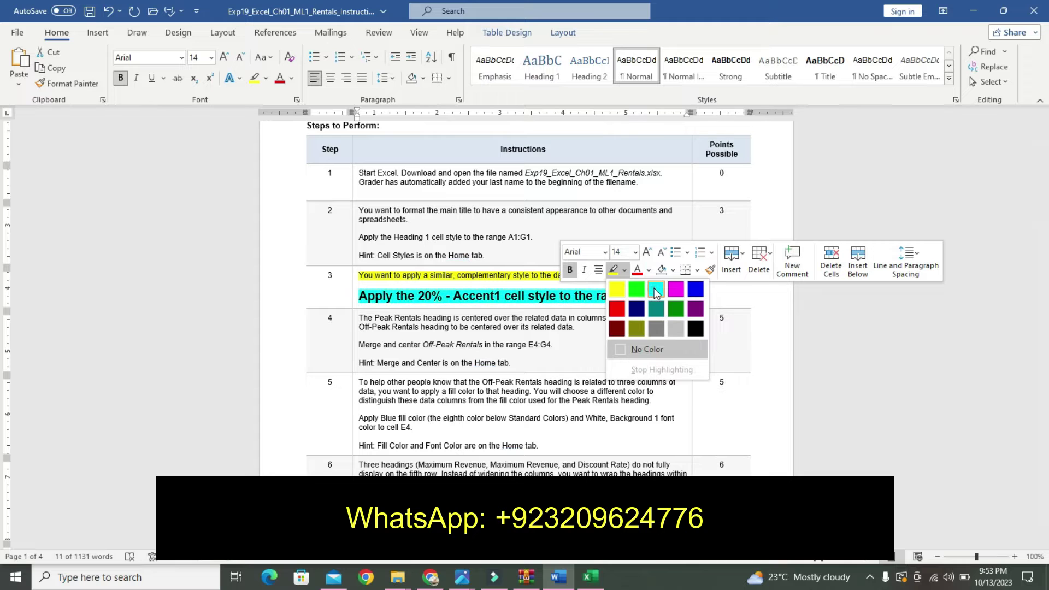
left_click(656, 290)
left_click_drag(634, 297, 670, 301)
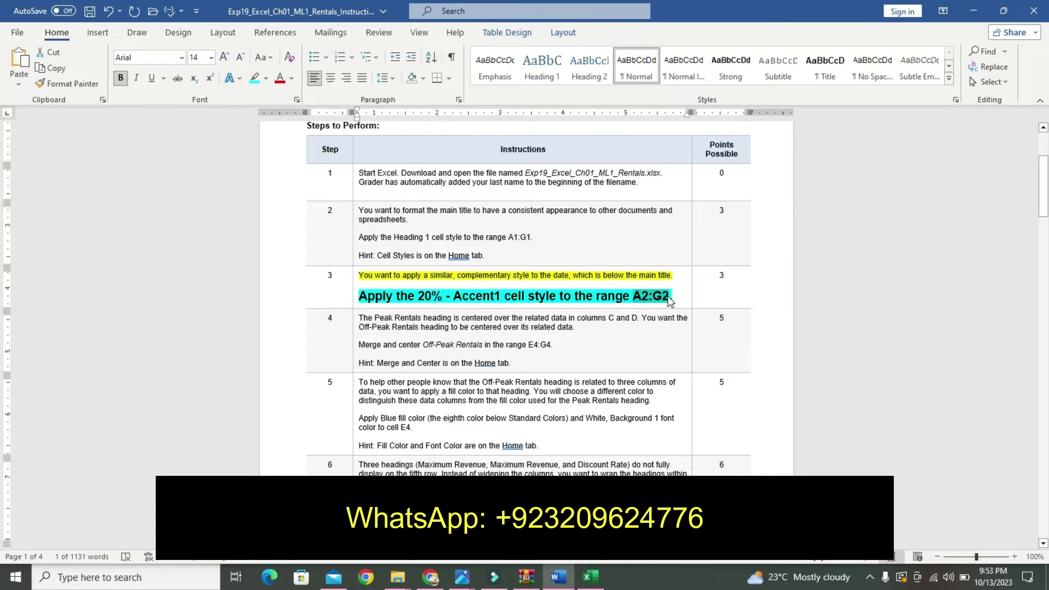
left_click(583, 575)
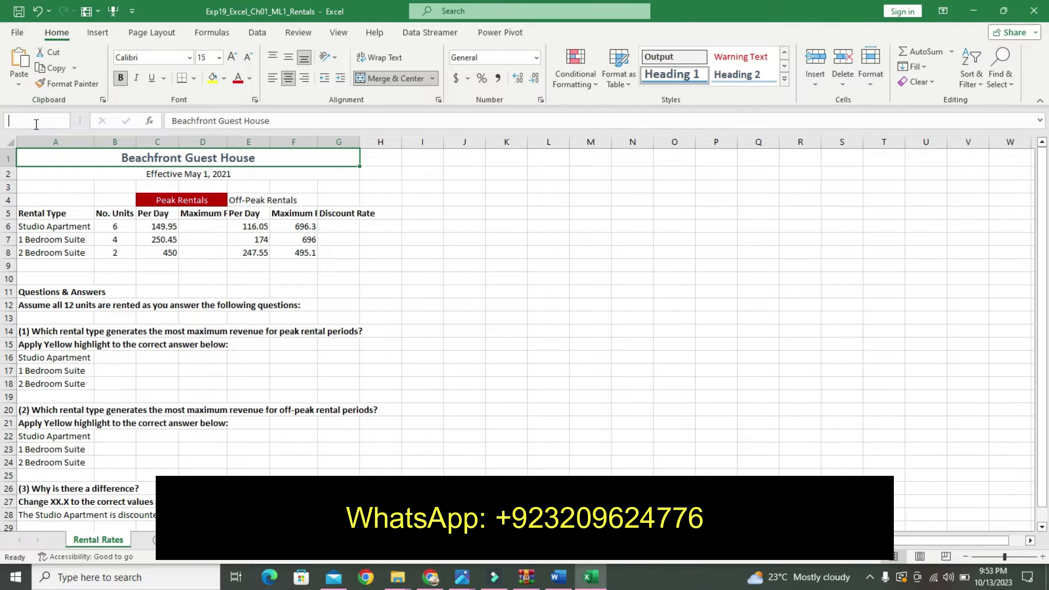
type("A2:G2")
Apply the 20% - Accent1 cell style to the date range A2:G2
key("Return")
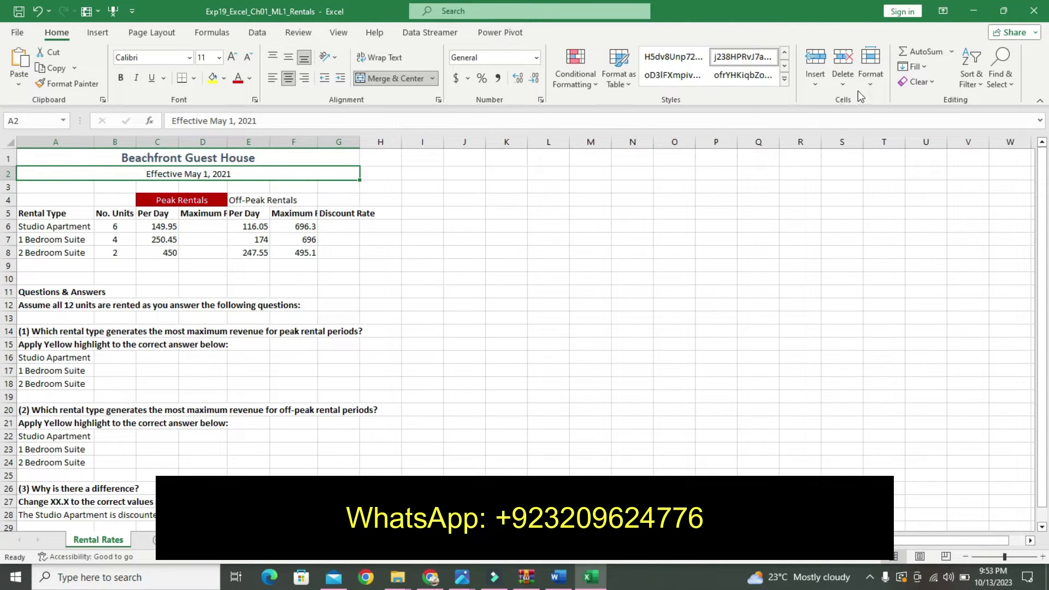
left_click(788, 83)
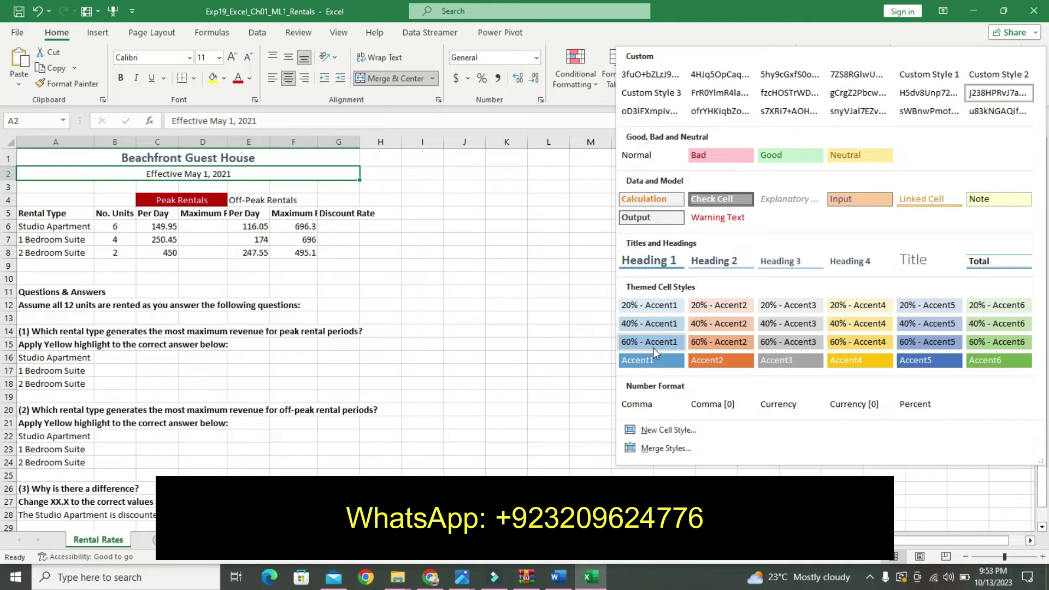
left_click(651, 304)
left_click(558, 576)
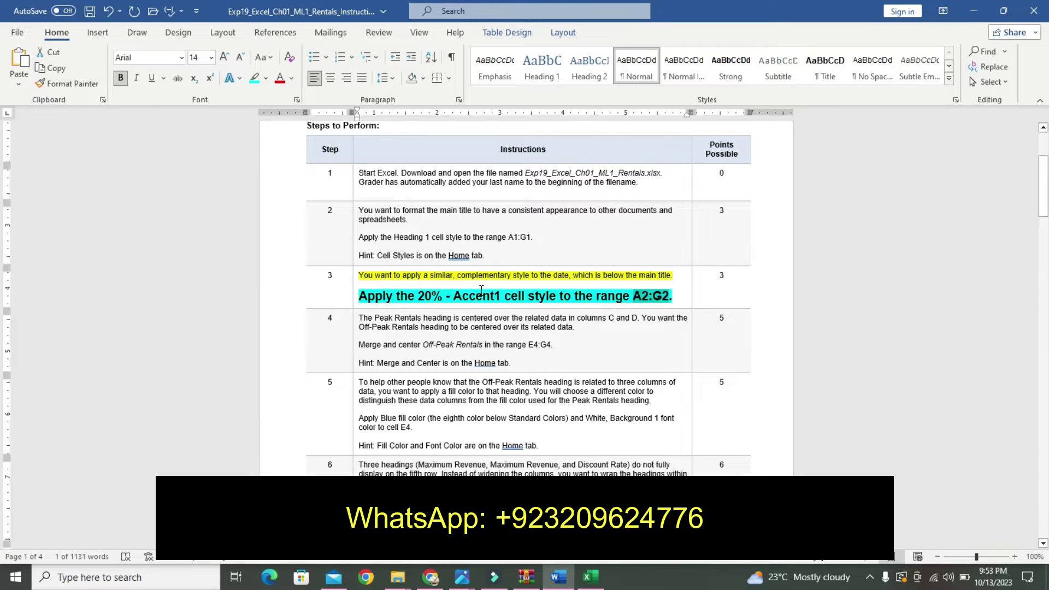
Undo Step 3's formatting and highlight Step 4's first paragraph yellow
key("ctrl+z")
key("ctrl+z")
key("ctrl+z")
key("ctrl+z")
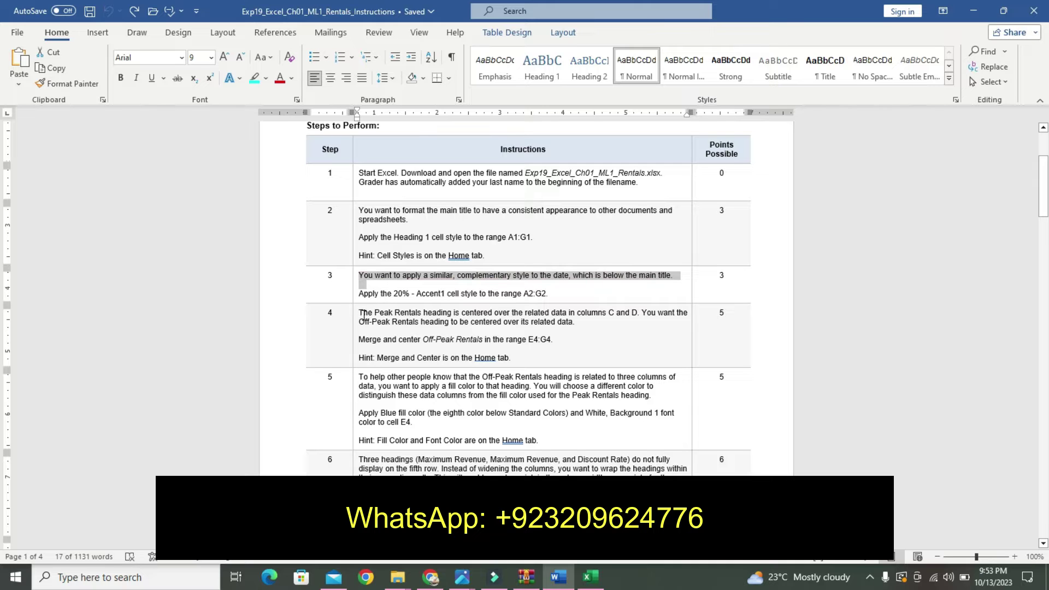
left_click_drag(363, 316, 659, 315)
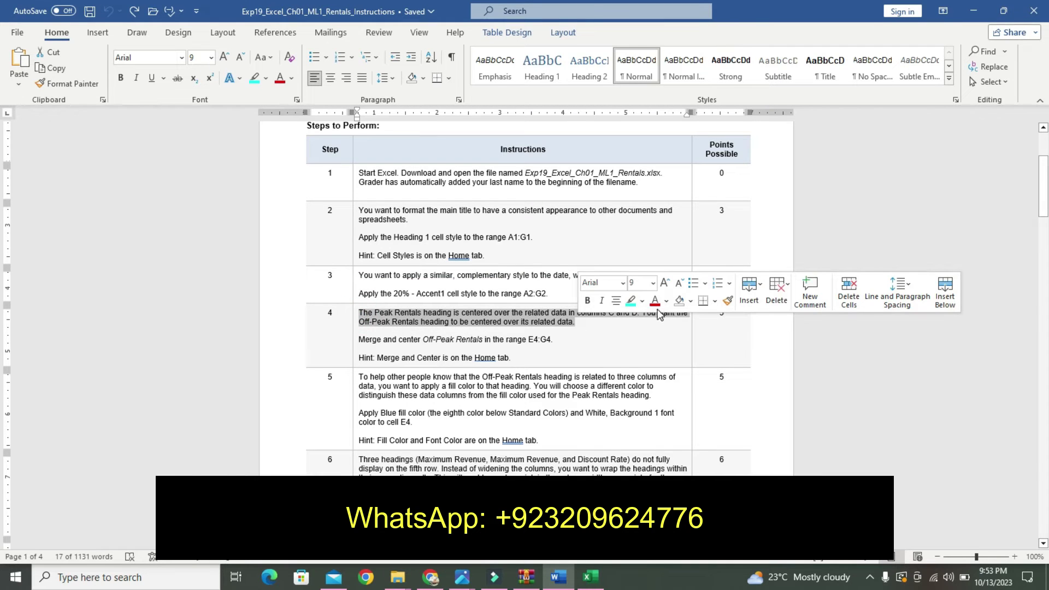
left_click(642, 301)
left_click(633, 323)
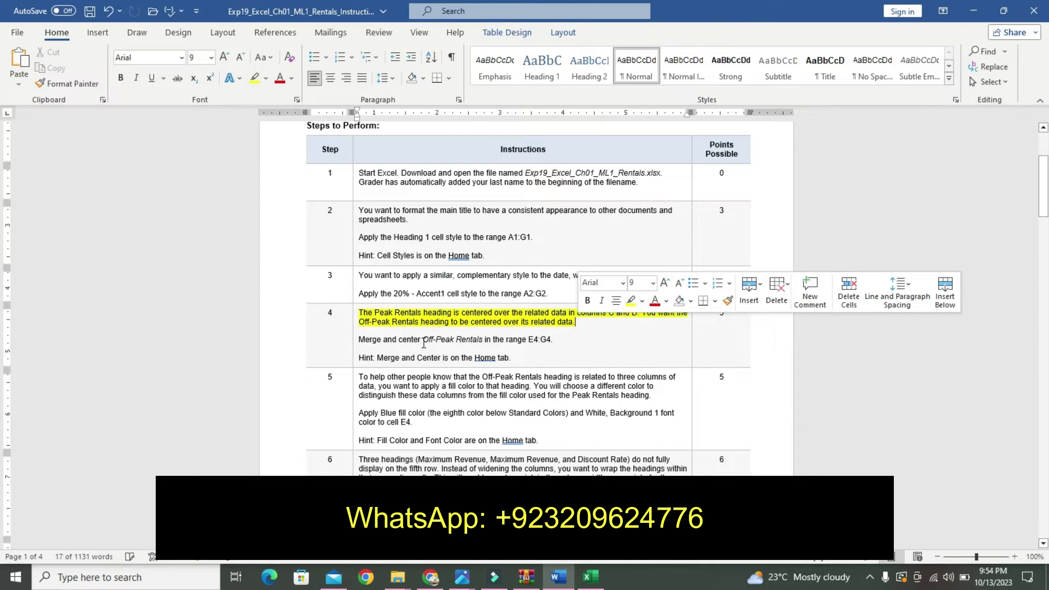
Make Step 4's merge instruction line 14 pt, bold and turquoise-highlighted
left_click_drag(359, 340, 549, 337)
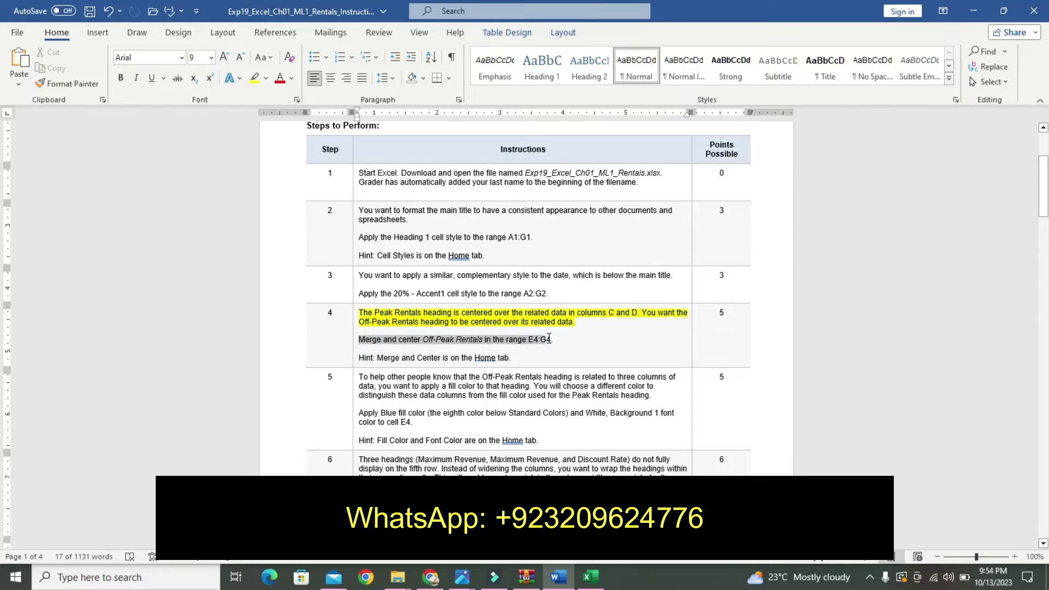
left_click(641, 295)
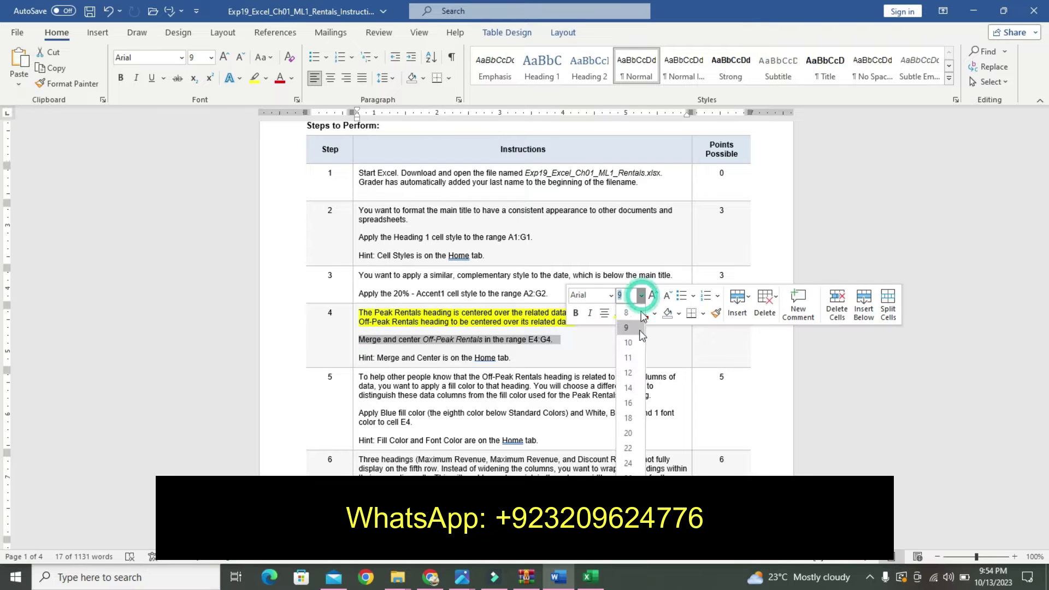
left_click(629, 388)
left_click(575, 313)
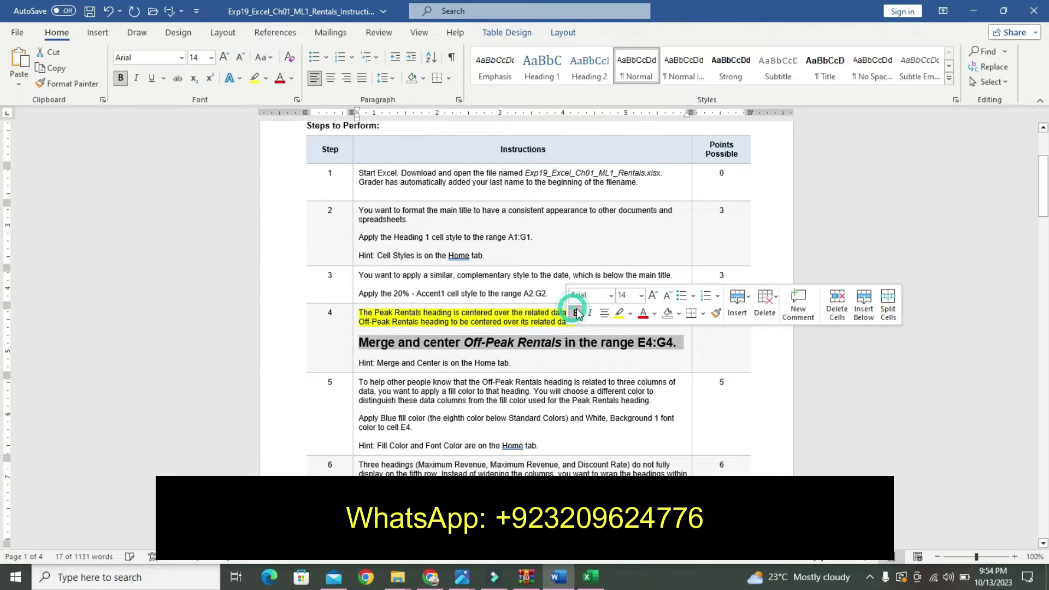
left_click(627, 315)
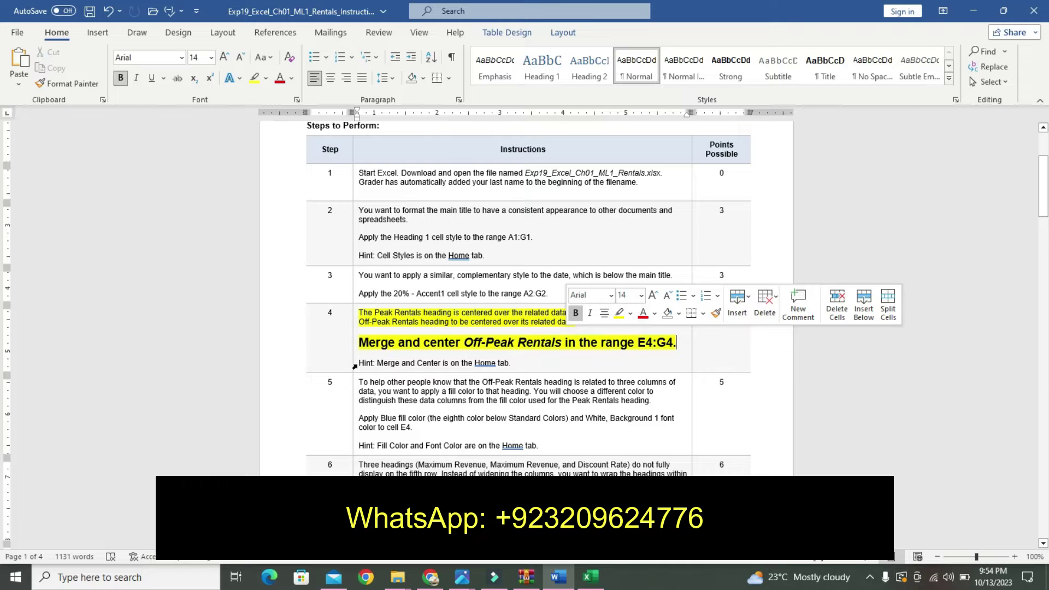
left_click_drag(371, 339, 634, 352)
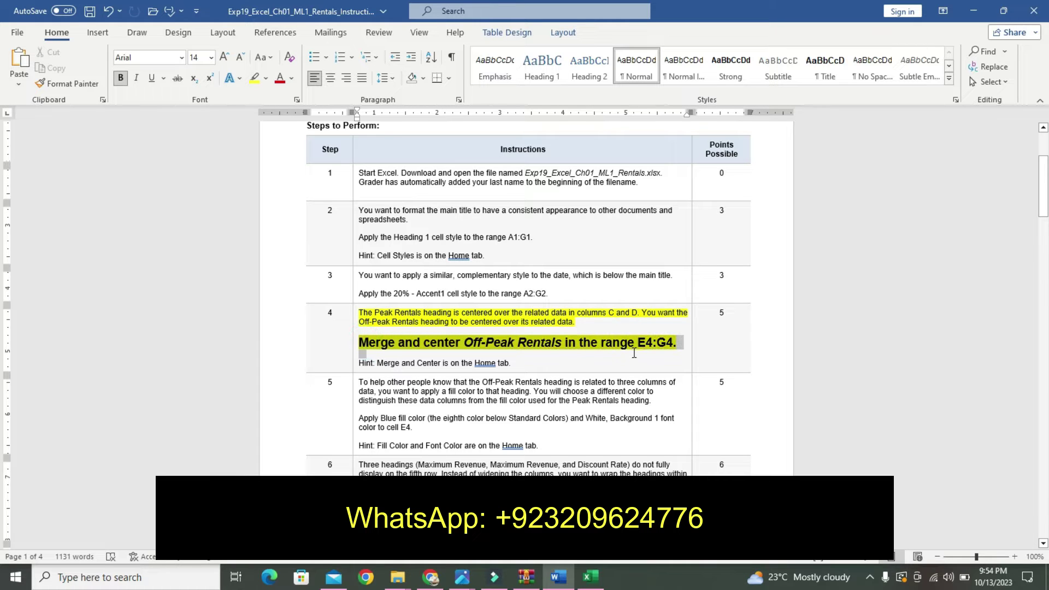
left_click(710, 328)
left_click(741, 348)
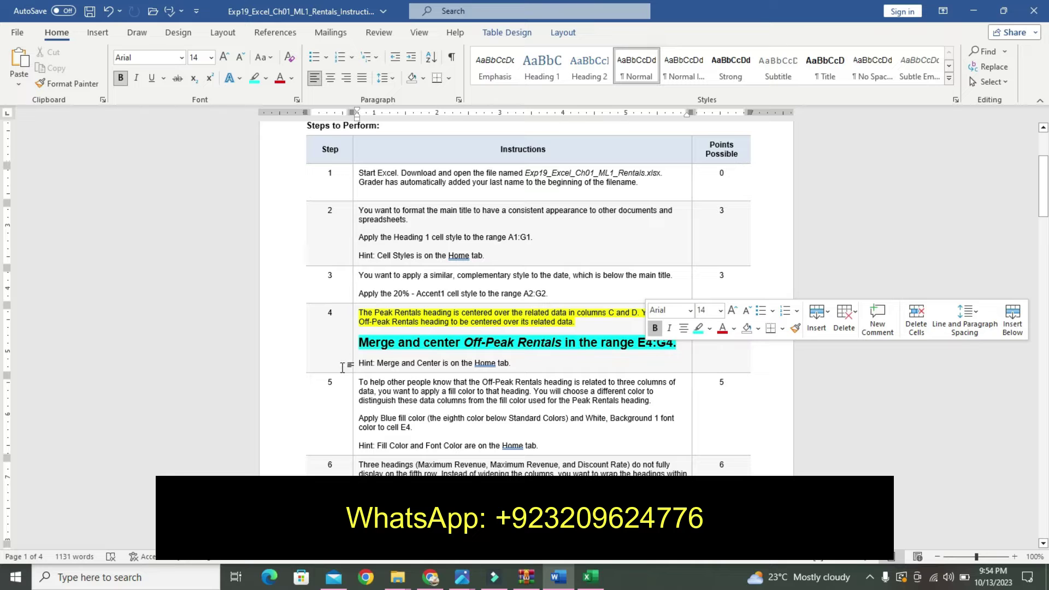
Highlight Step 4's hint line in yellow
left_click_drag(359, 362, 502, 369)
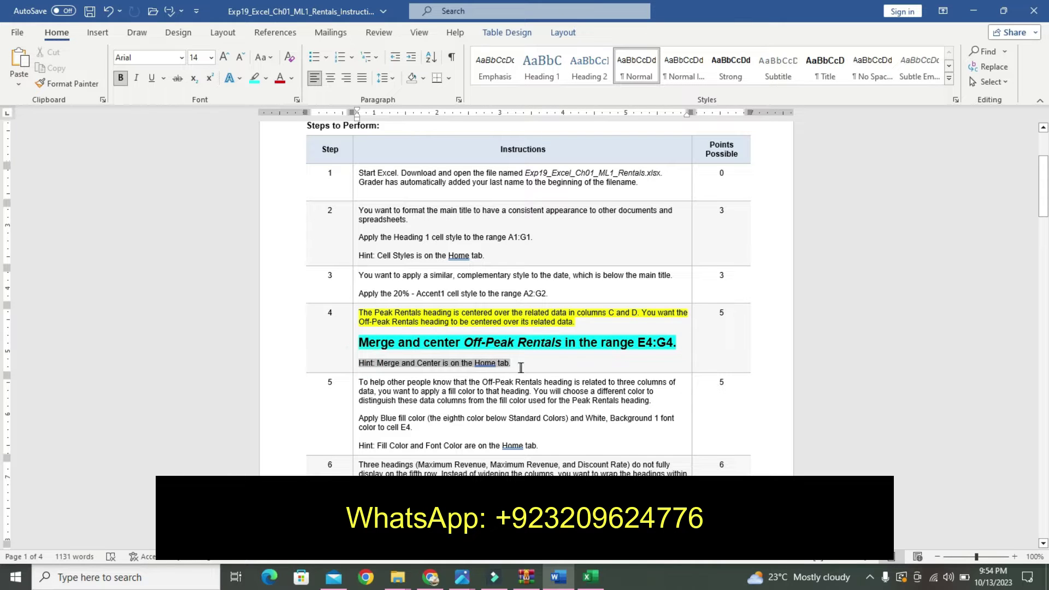
left_click(586, 343)
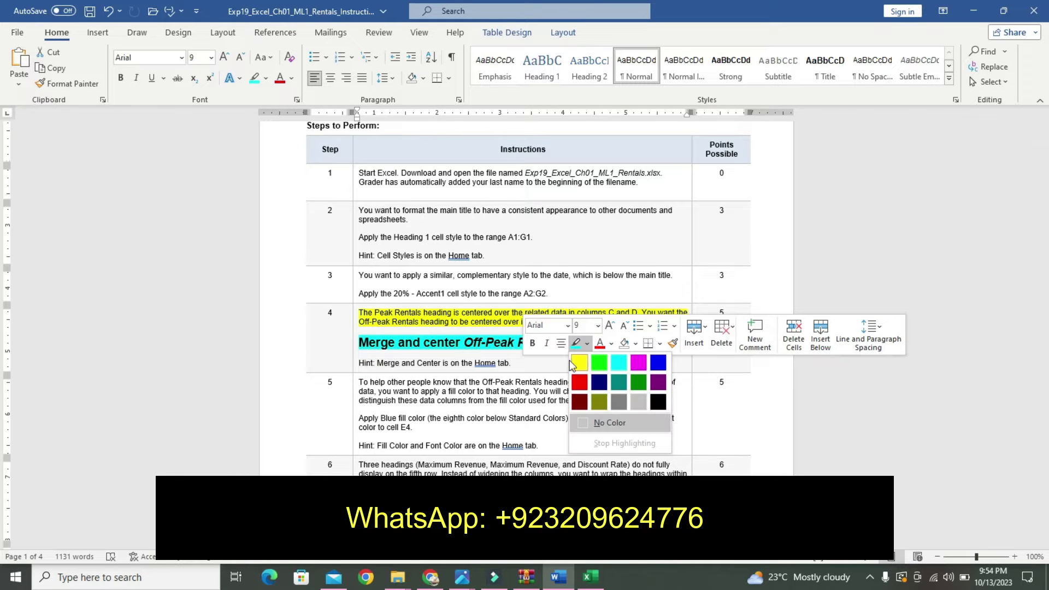
left_click(578, 362)
left_click(449, 342)
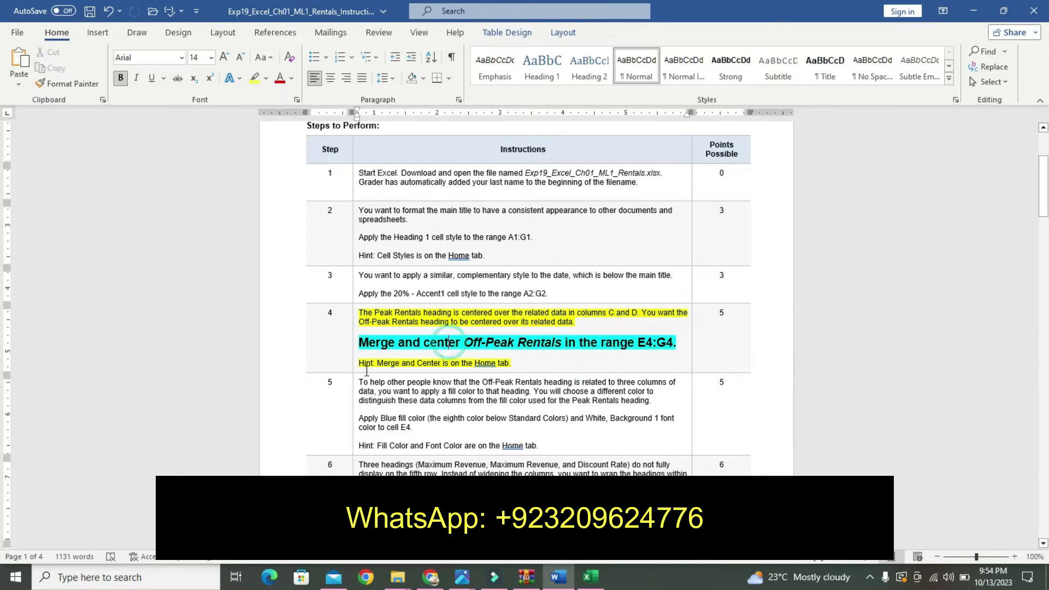
In Excel, merge and center Off-Peak Rentals across E4:G4
left_click_drag(638, 343, 674, 344)
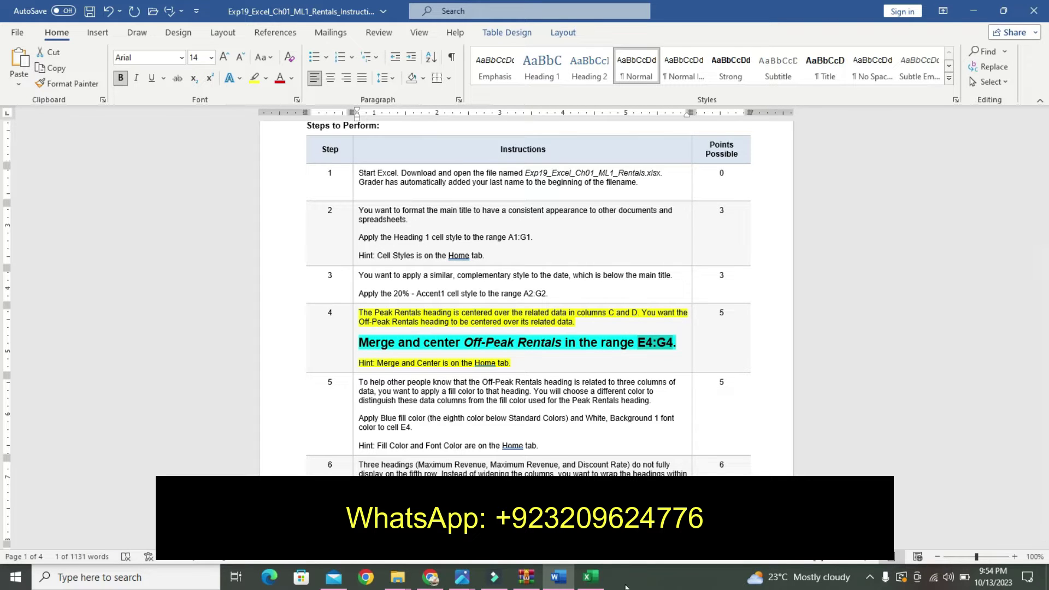
mouse_move(588, 576)
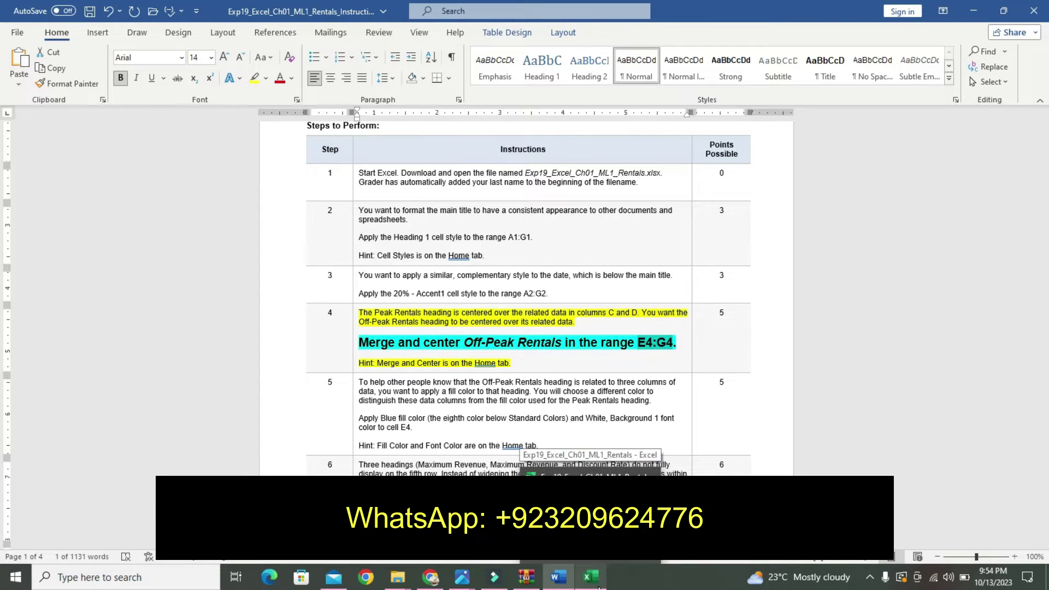
left_click(598, 587)
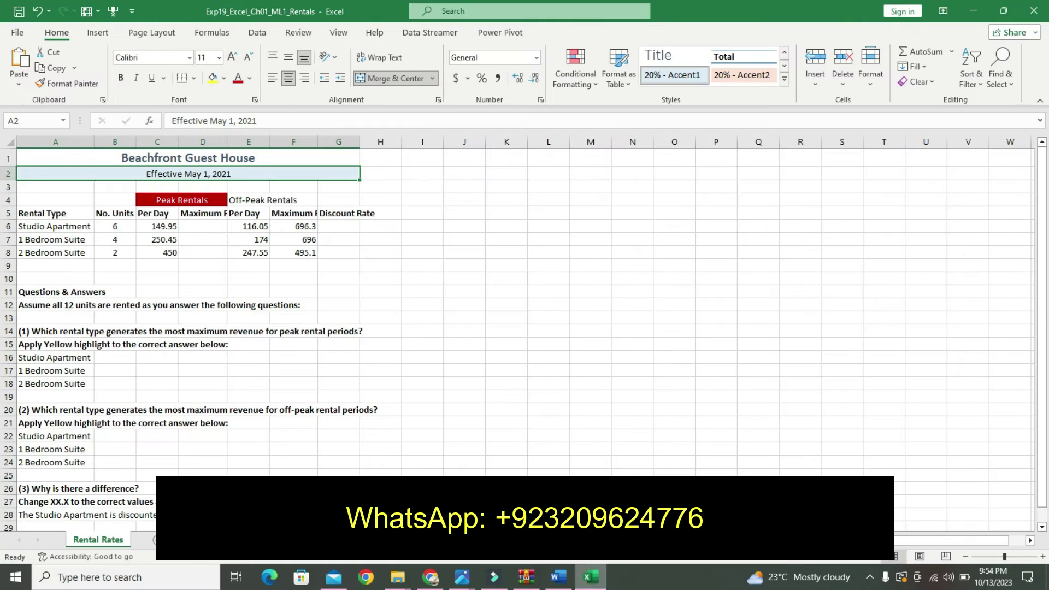
left_click(36, 118)
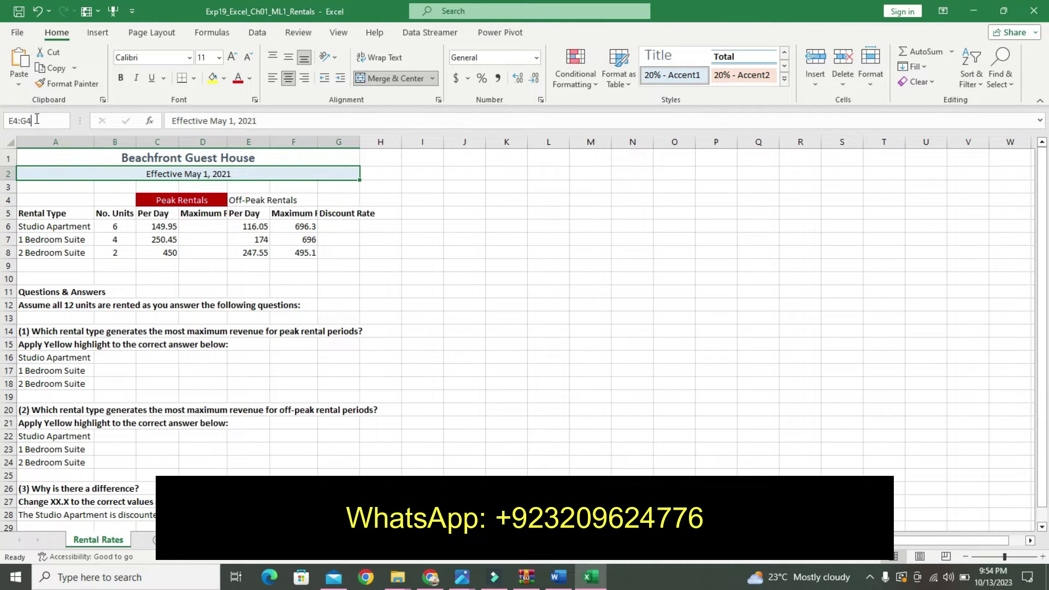
key("Return")
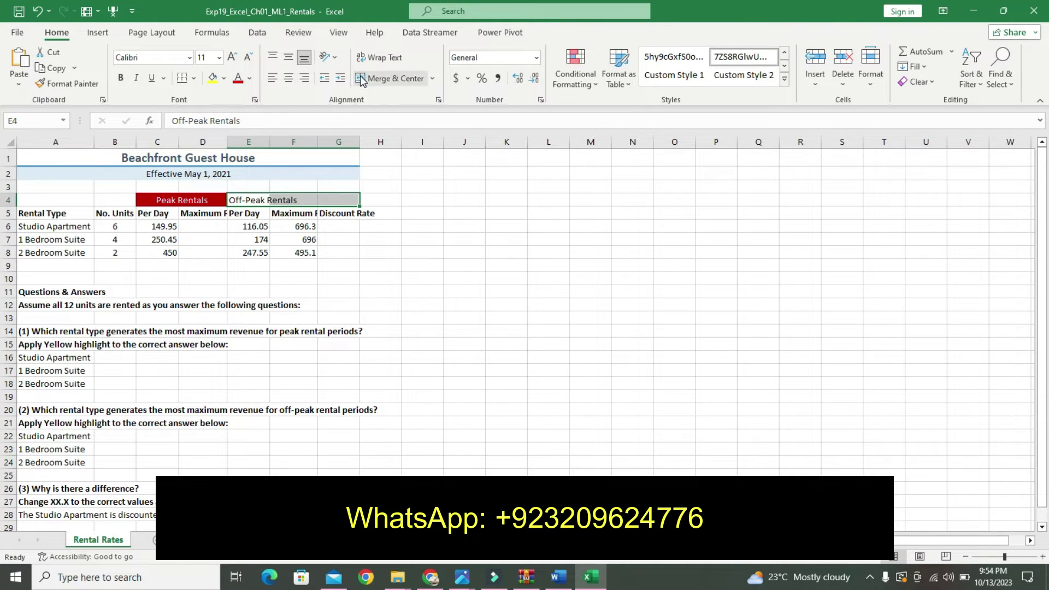
left_click(391, 78)
Undo Step 4's formatting and highlight Step 5's first paragraph yellow
left_click(562, 586)
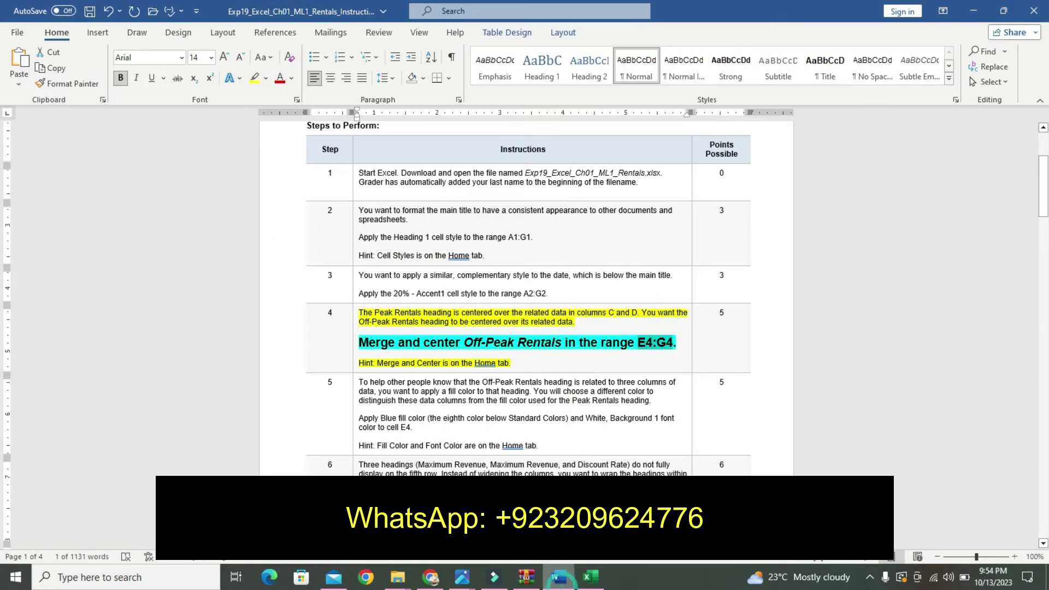
key("ctrl+z")
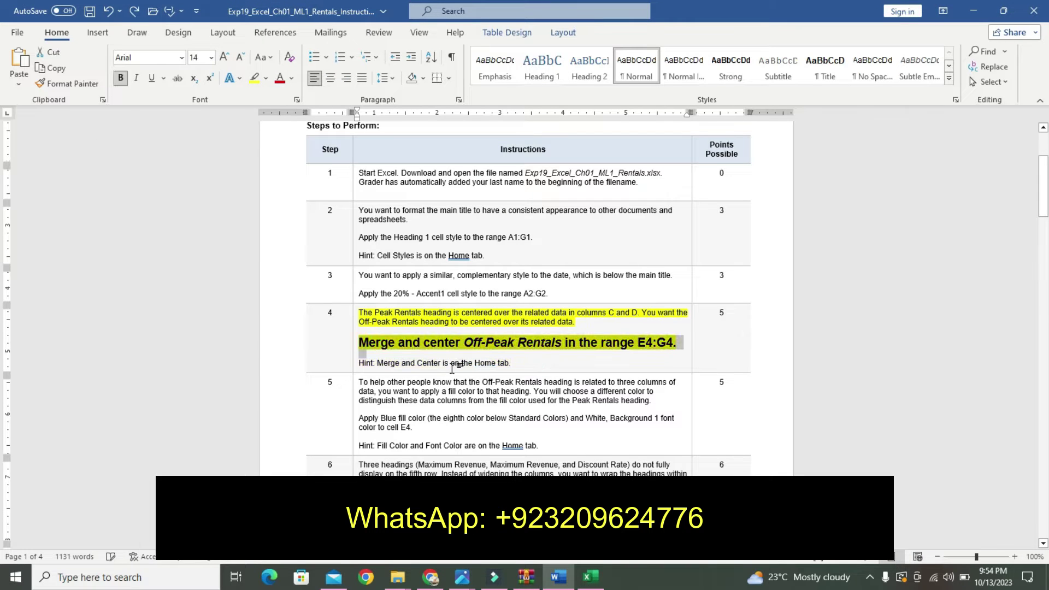
key("ctrl+z")
key("ctrl+z")
key("ctrl+z")
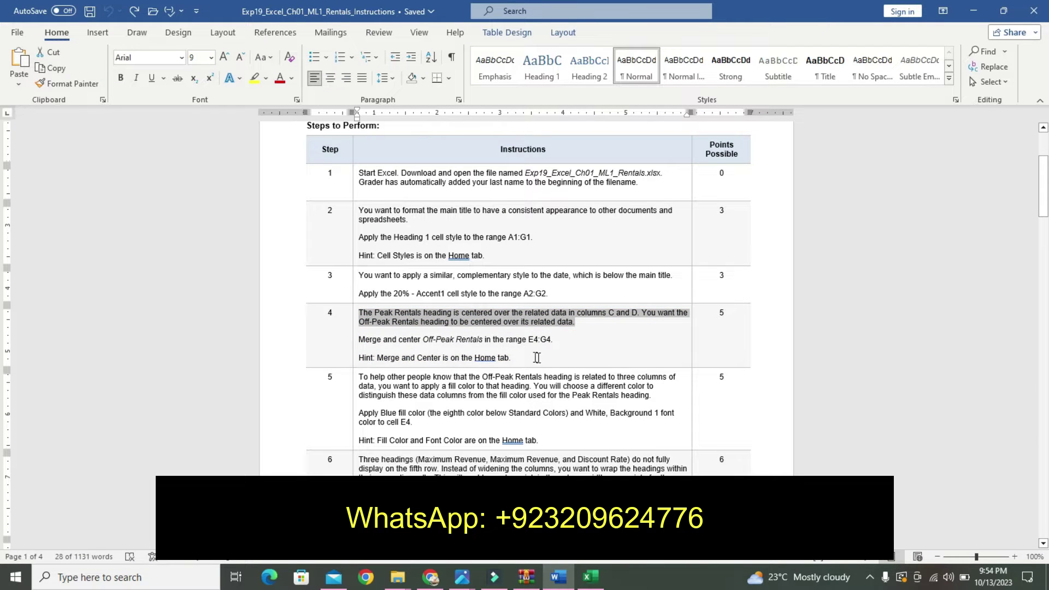
left_click_drag(1043, 213, 1043, 219)
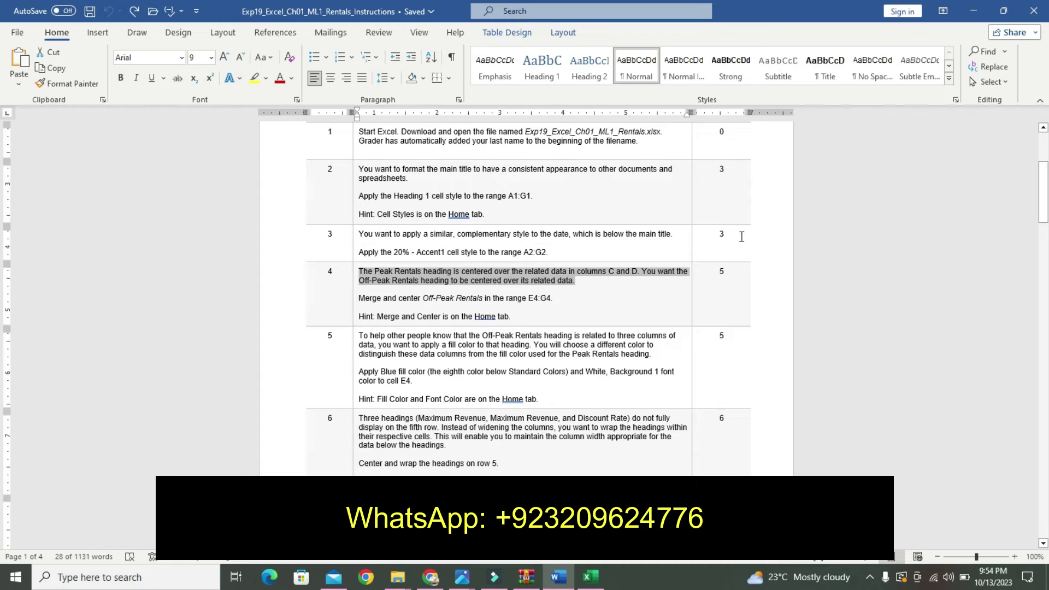
mouse_move(360, 338)
left_mouse_down()
mouse_move(516, 356)
mouse_move(662, 354)
left_mouse_up()
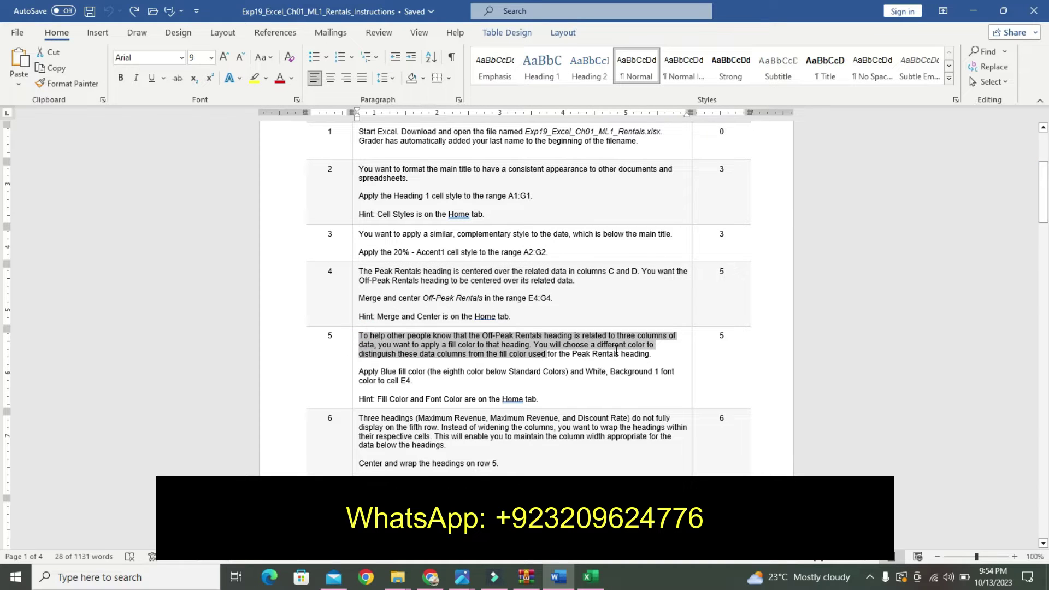
left_click(715, 329)
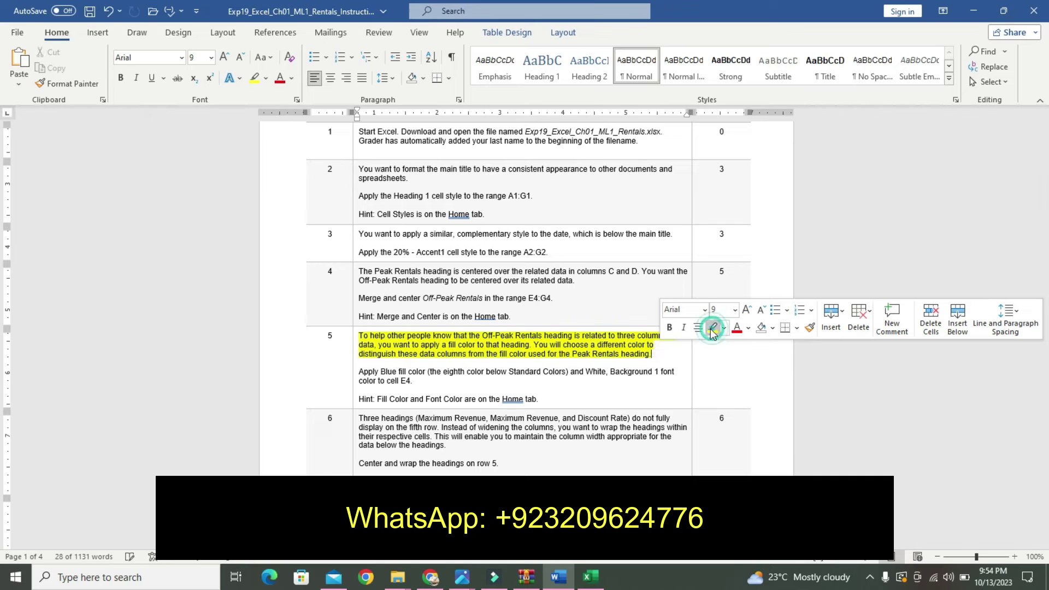
Make Step 5's Blue fill instruction 18 pt, bold and turquoise-highlighted
left_click_drag(367, 373, 412, 381)
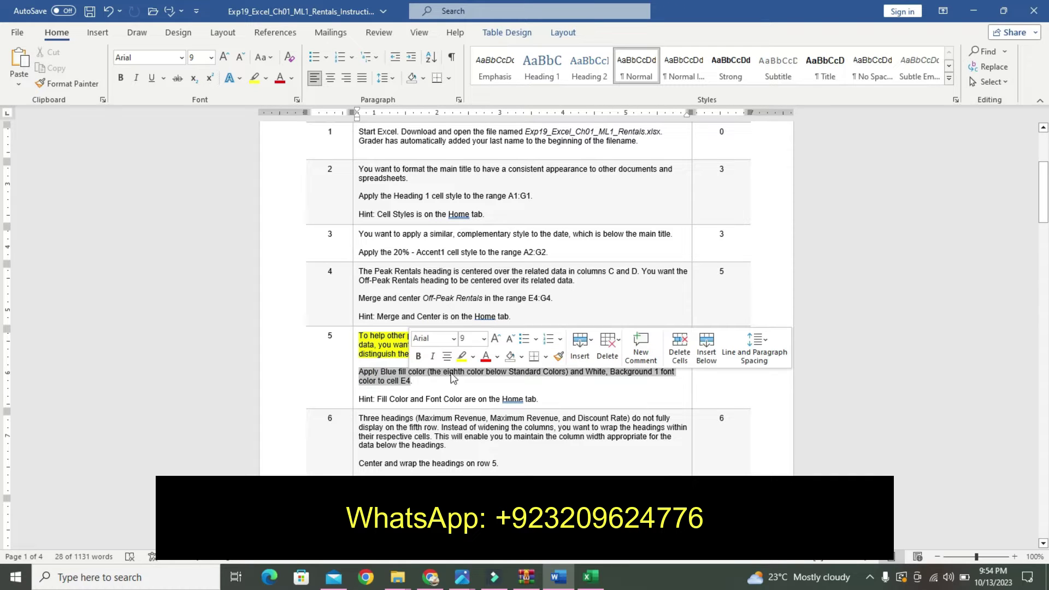
left_click(483, 339)
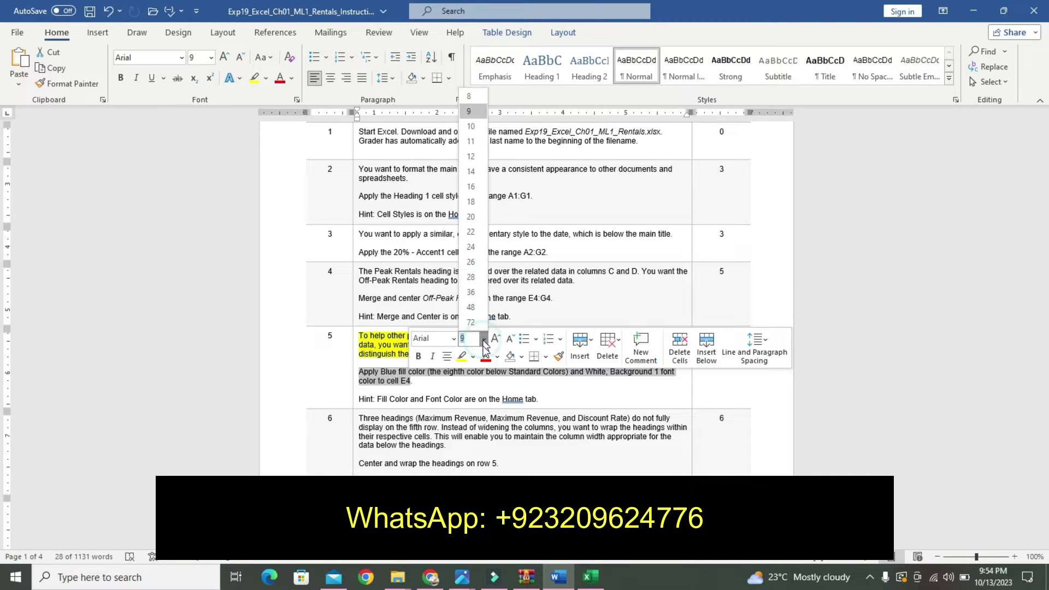
left_click(470, 202)
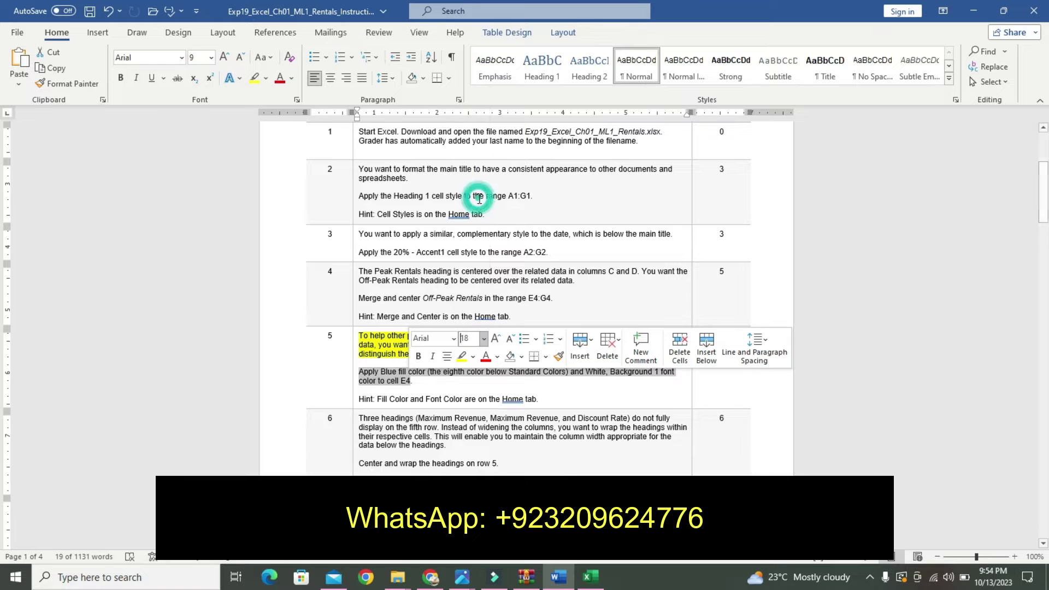
left_click(418, 356)
left_click(474, 356)
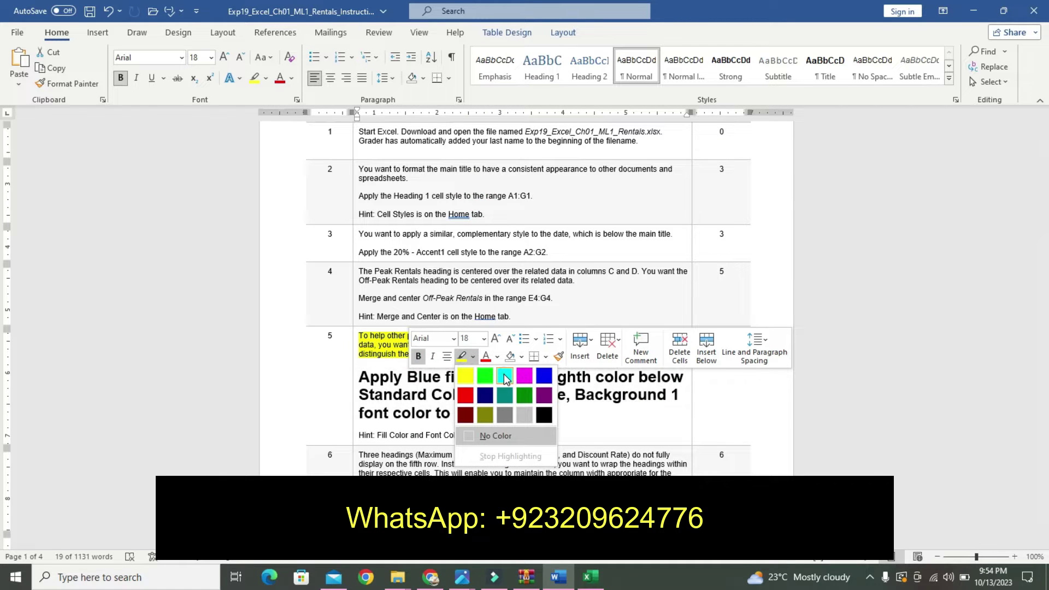
left_click(504, 375)
Highlight Step 5's hint line in yellow
left_click(360, 436)
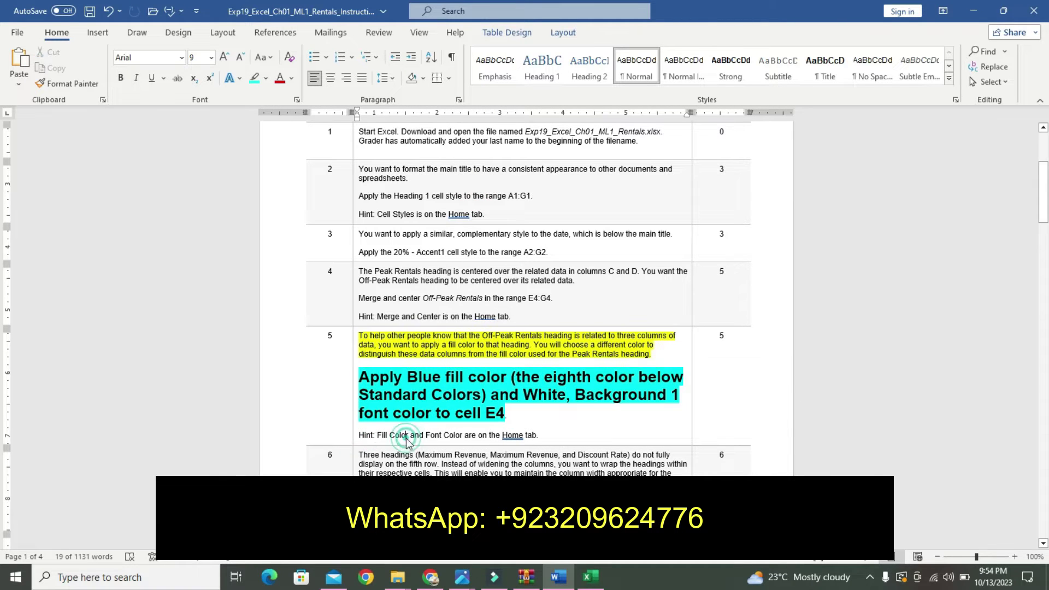
left_click_drag(449, 435, 539, 435)
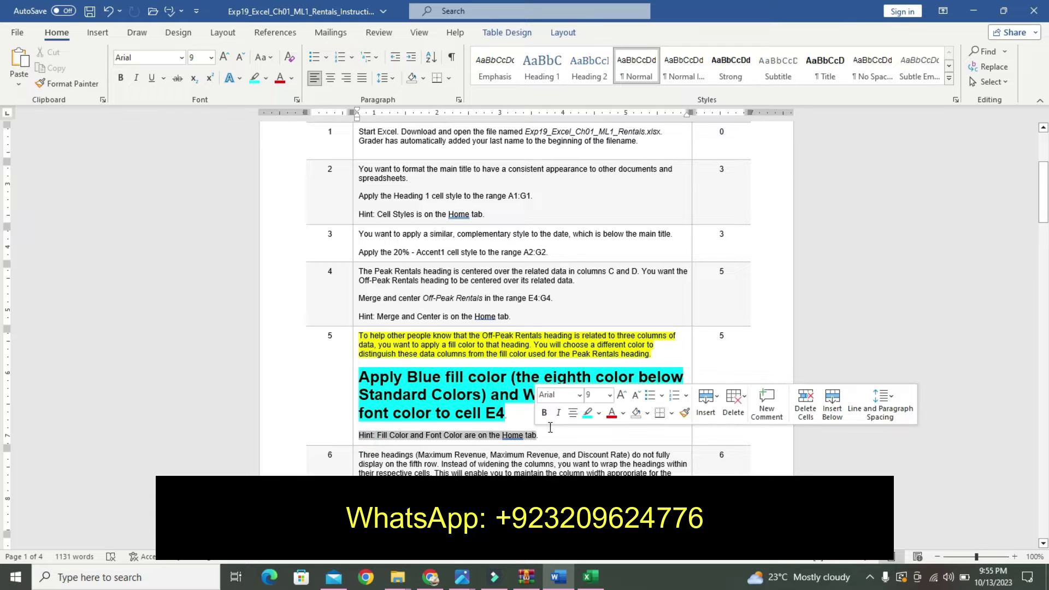
left_click(600, 414)
left_click(591, 431)
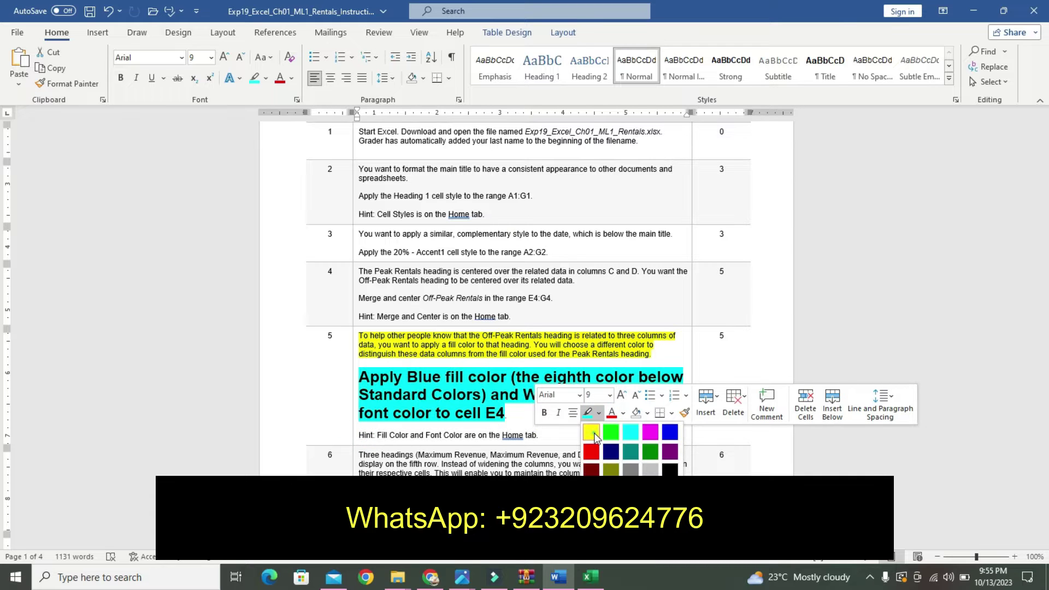
left_click(459, 426)
left_click_drag(394, 381, 503, 413)
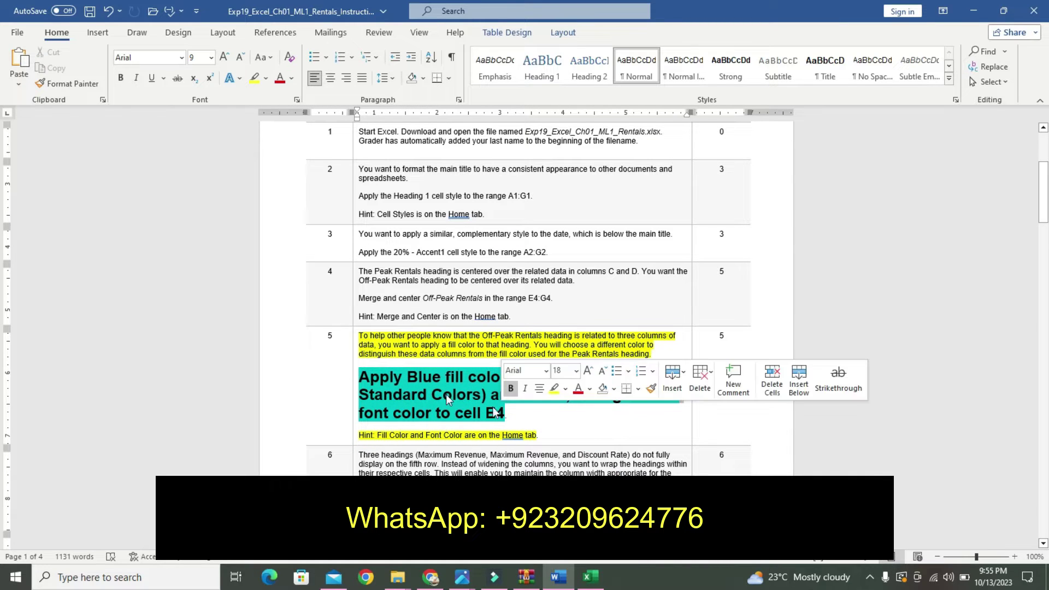
left_click(590, 576)
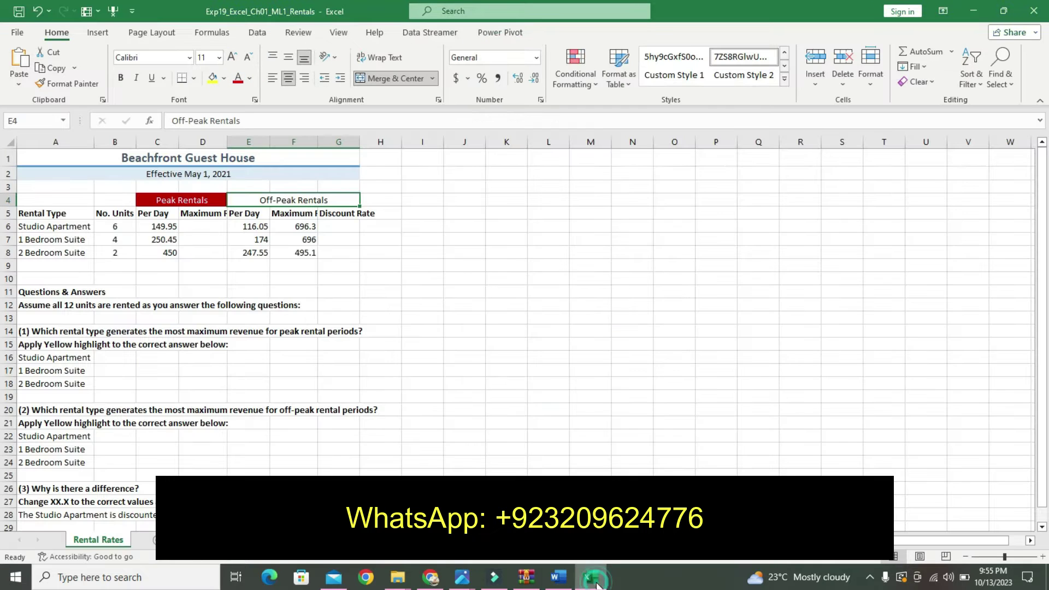
Give cell E4 a Blue fill and white font colour
left_click(224, 78)
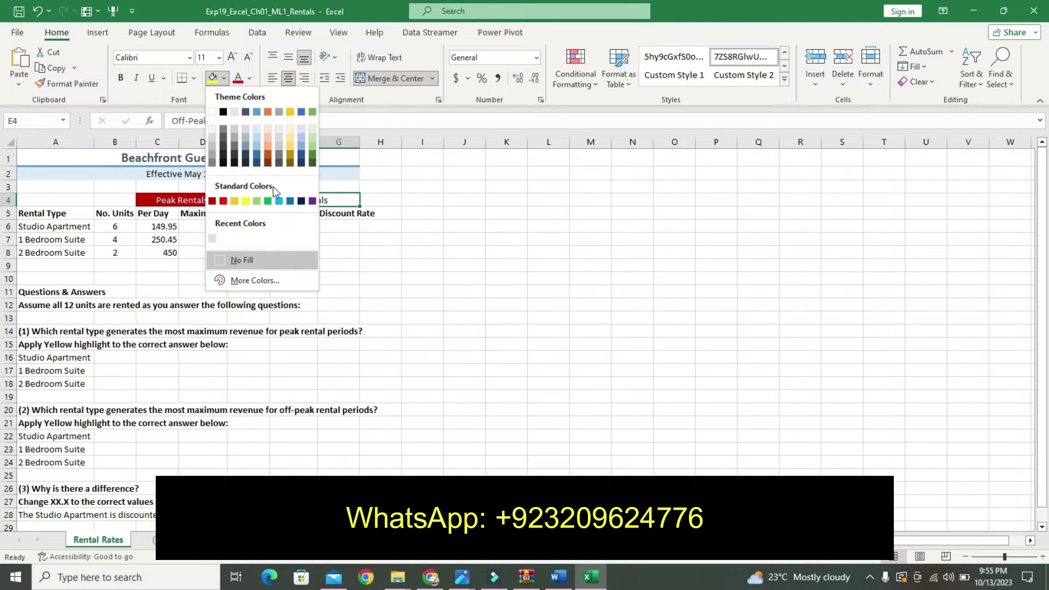
left_click(290, 201)
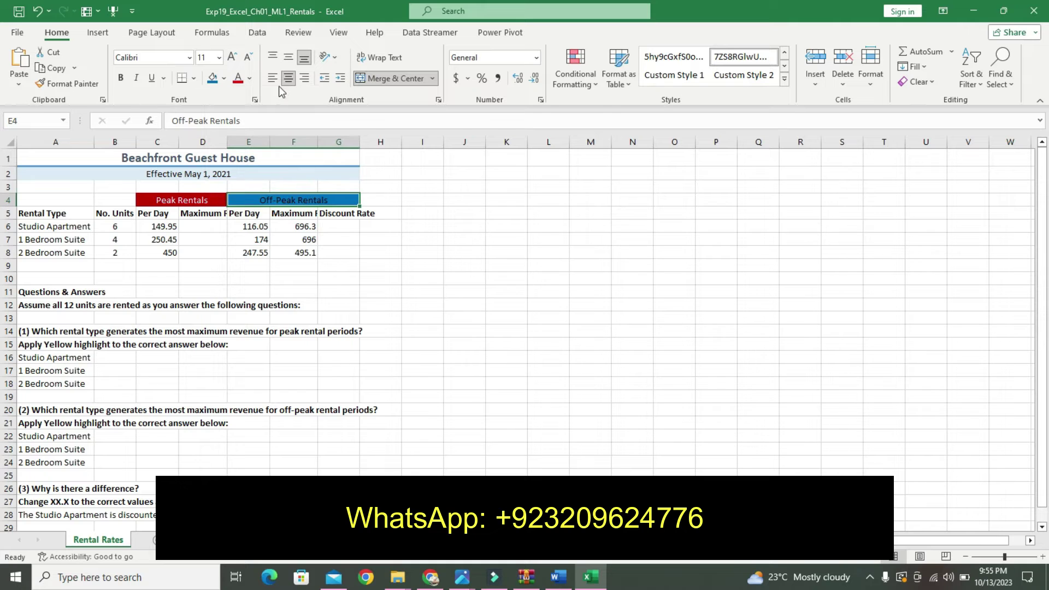
left_click(250, 78)
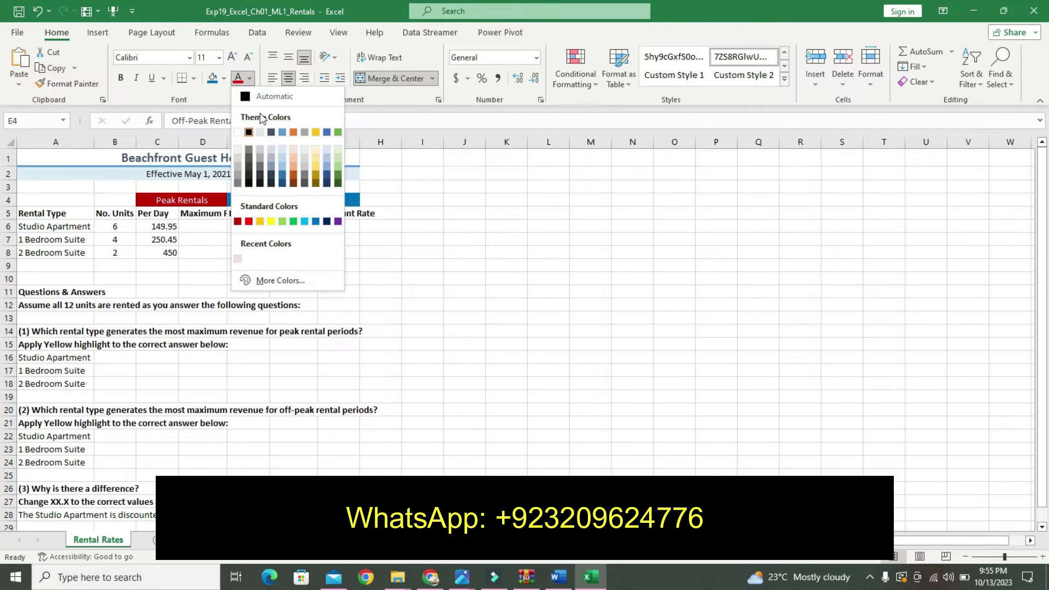
left_click(238, 132)
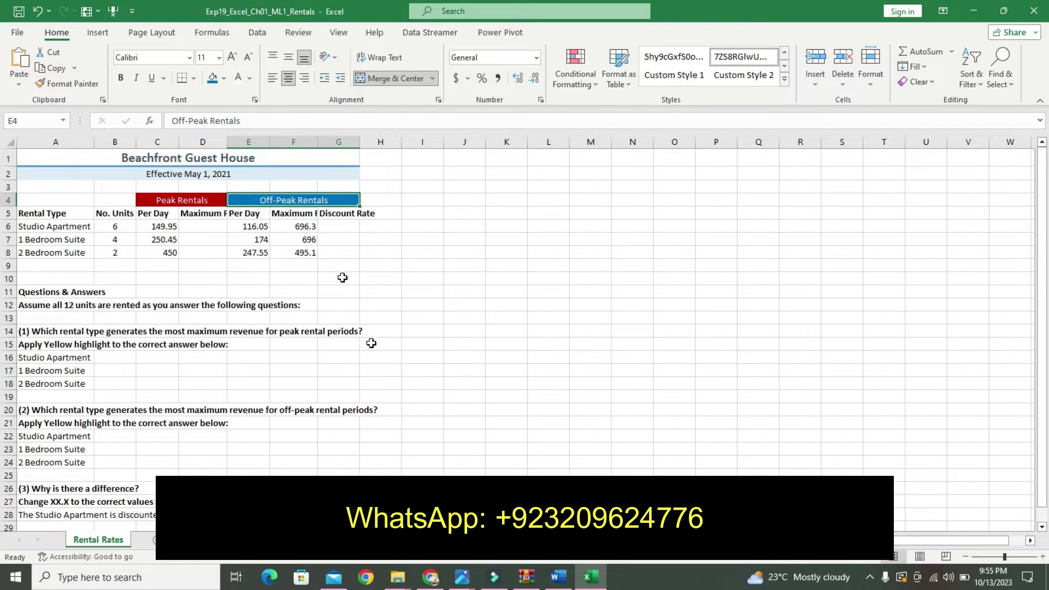
left_click(557, 576)
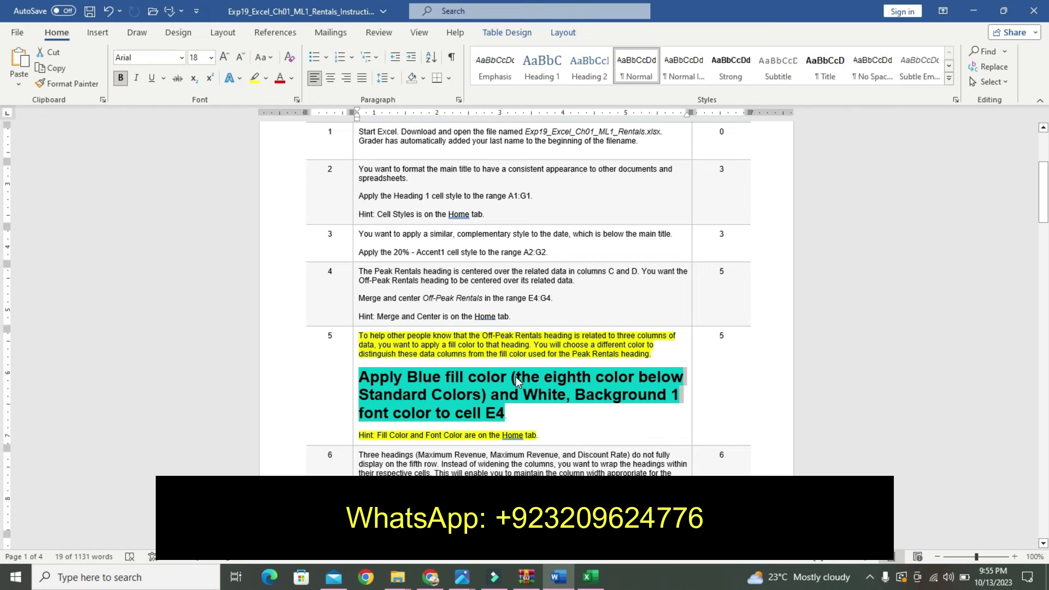
Undo step 5's emphasis and highlight step 6's explanation paragraph in yellow
key("ctrl+z")
key("ctrl+z")
key("ctrl+z")
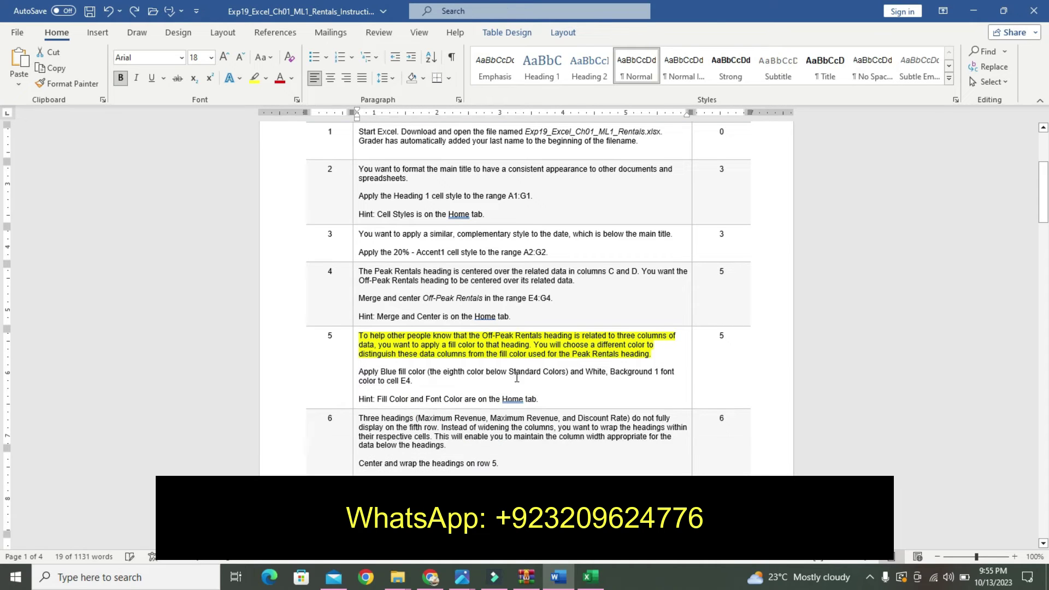
key("ctrl+z")
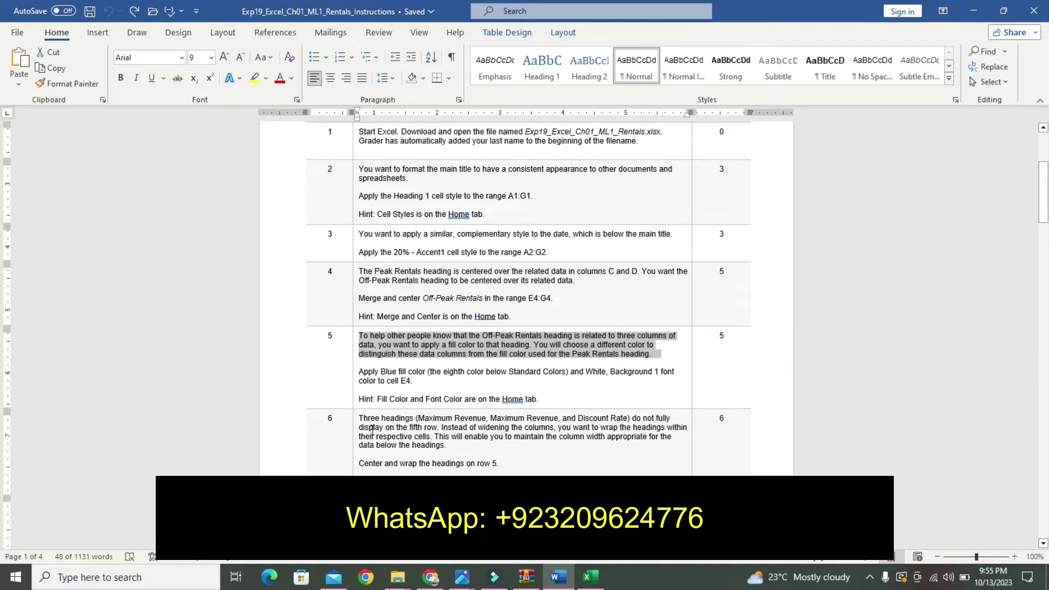
left_click_drag(359, 419, 455, 445)
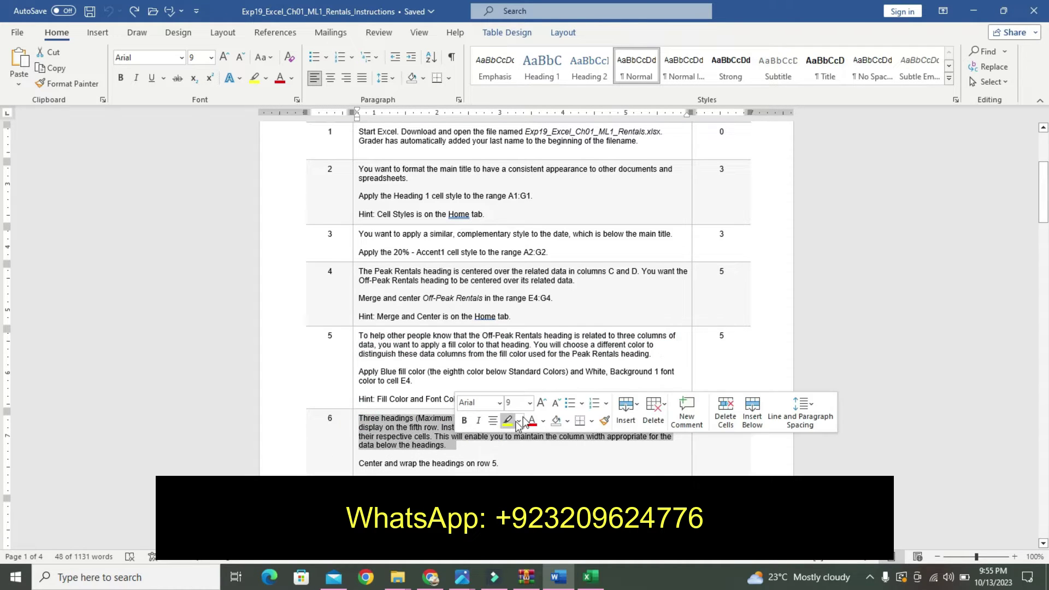
left_click(508, 420)
Make step 6's row 5 instruction line 16 pt, bold, with a turquoise highlight
left_click_drag(361, 466, 512, 464)
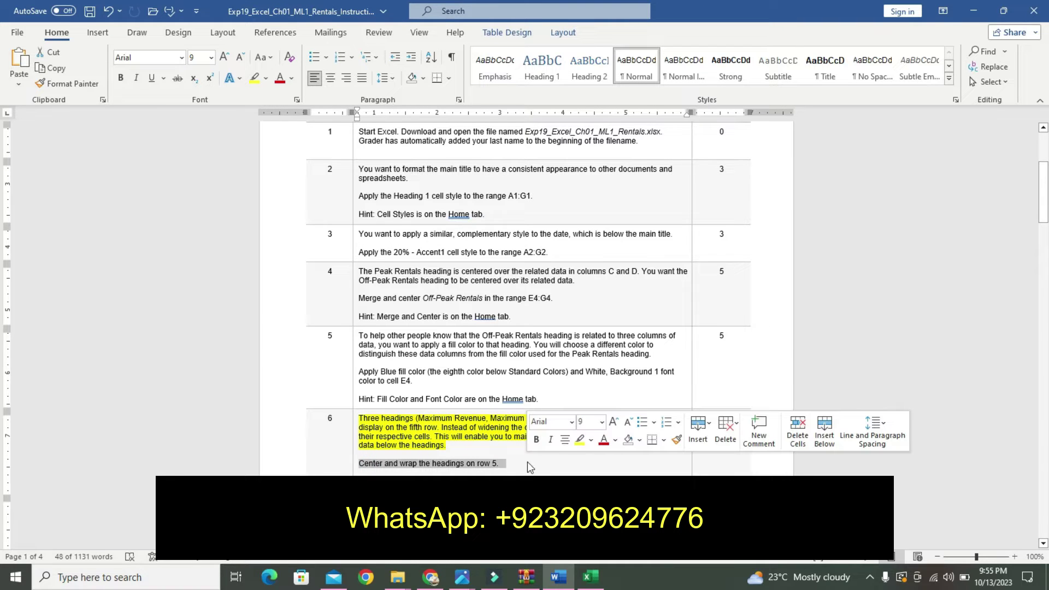
left_click(602, 421)
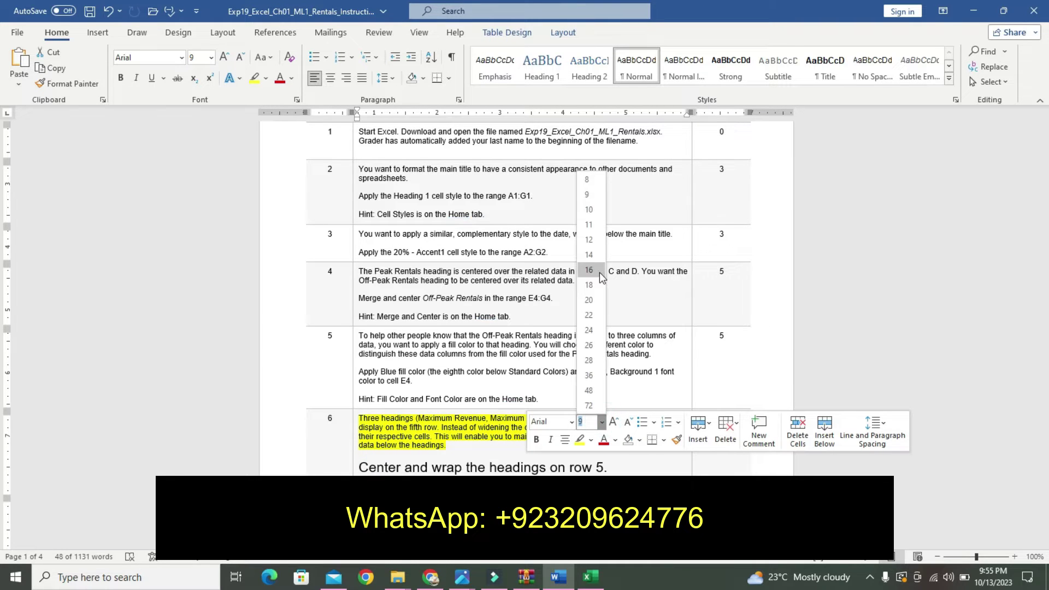
left_click(589, 270)
left_click(536, 440)
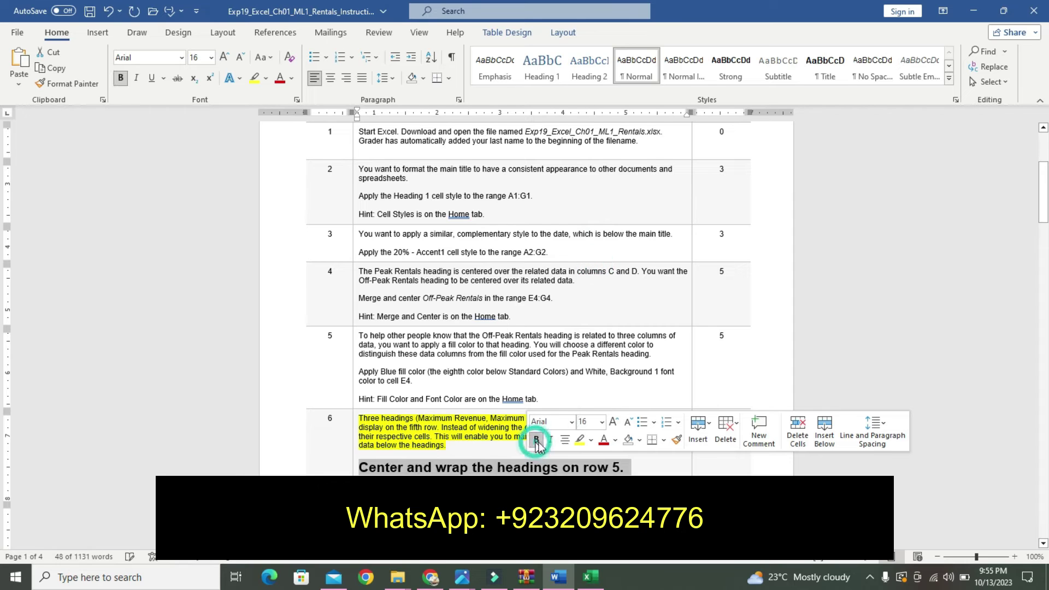
left_click(590, 441)
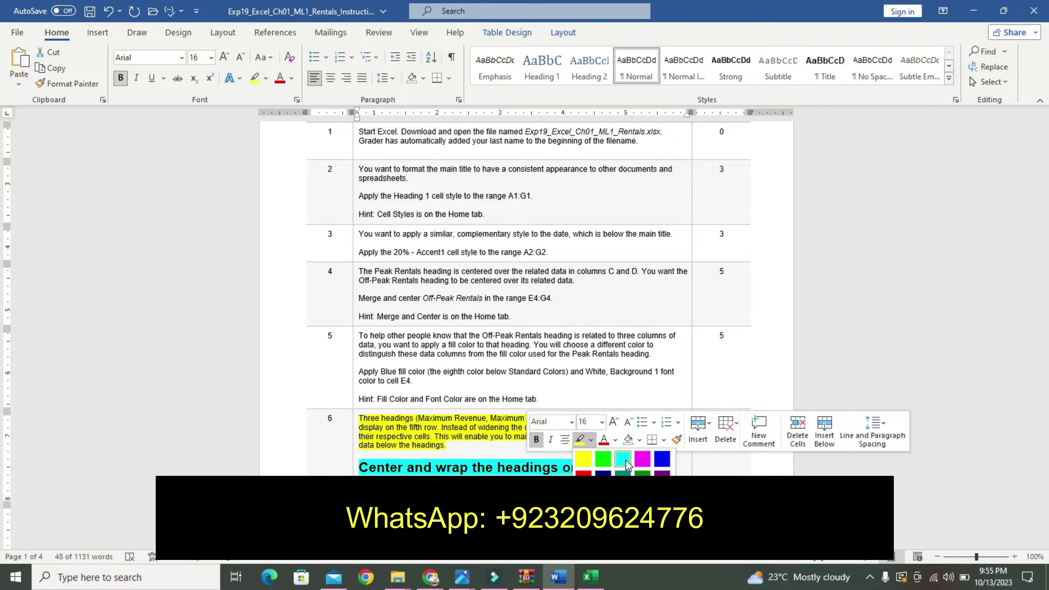
left_click(627, 460)
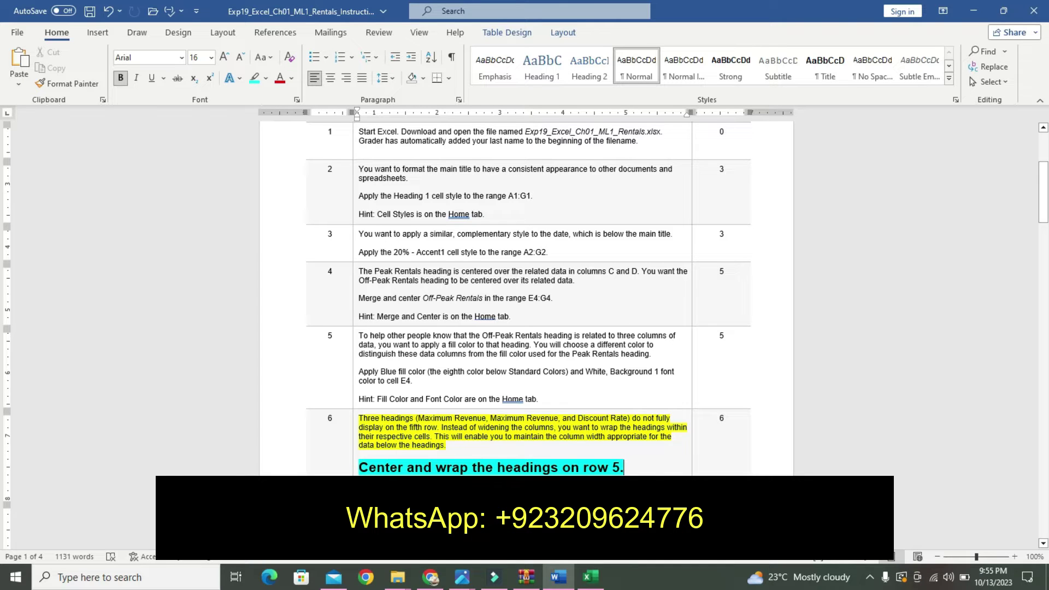
Try the quick formatting menu near step 6, then reselect the row 5 instruction line
right_click(443, 482)
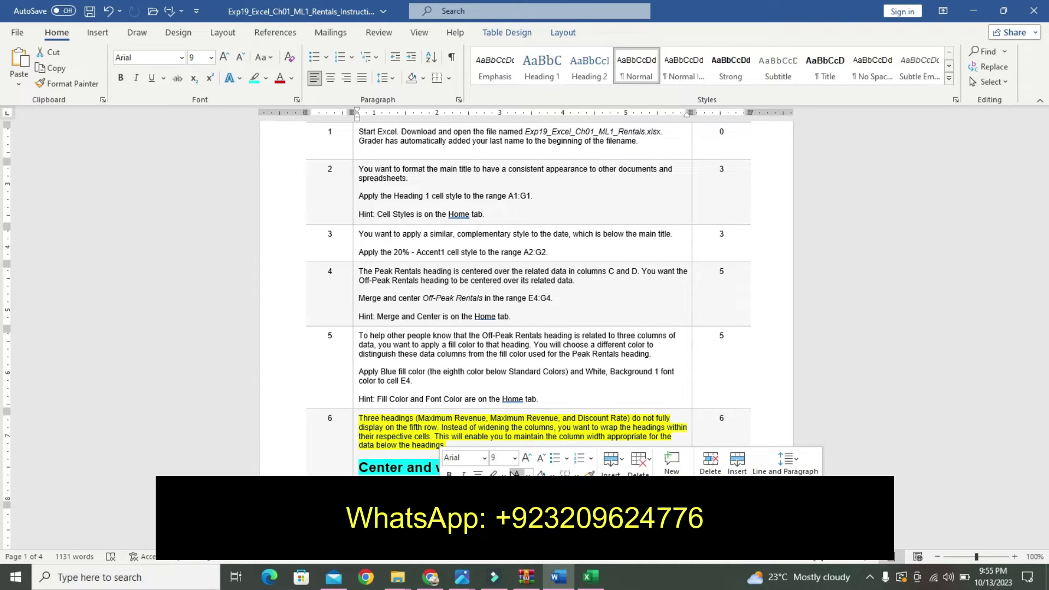
left_click(503, 474)
left_click(498, 437)
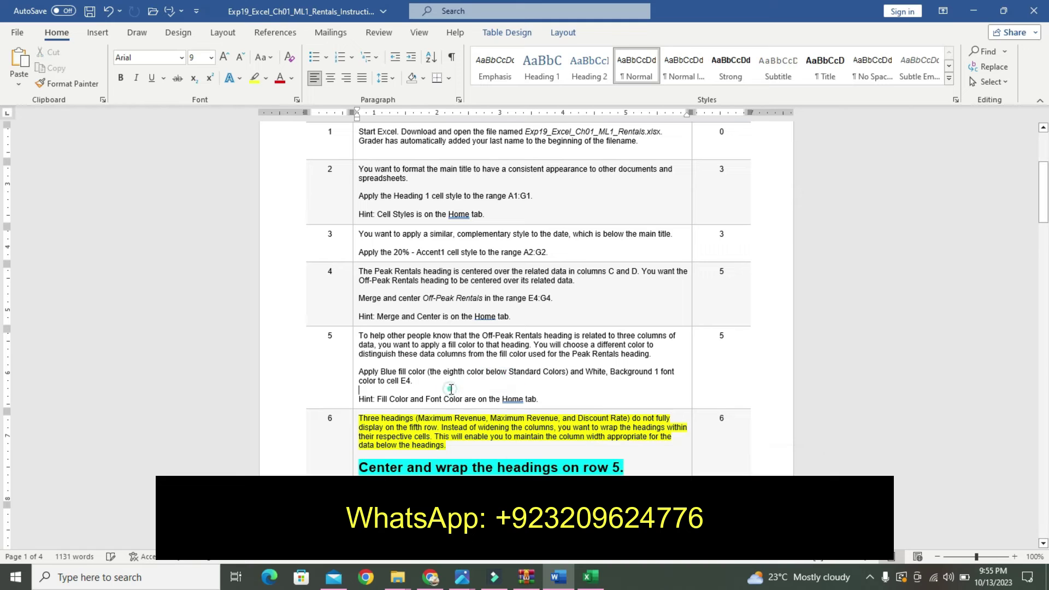
left_click(364, 465)
left_click_drag(481, 462, 492, 462)
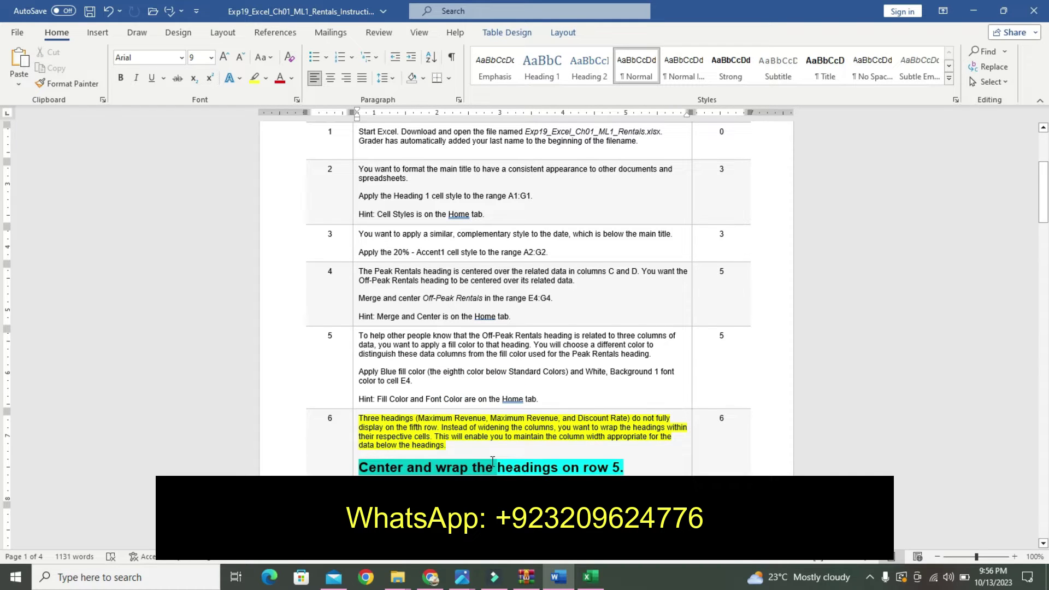
left_click_drag(503, 462, 582, 473)
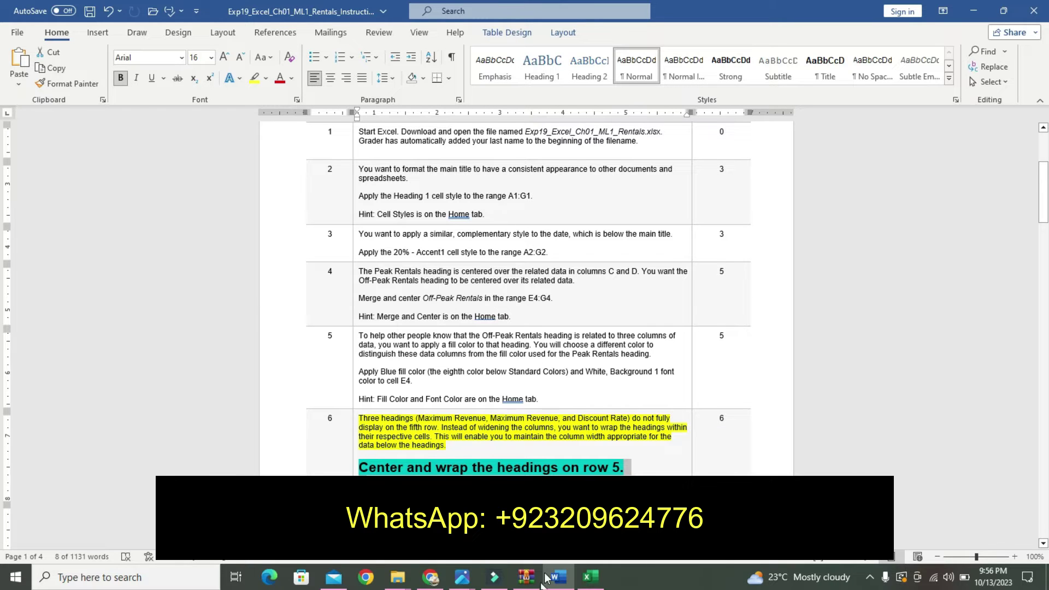
In Excel, apply Wrap Text and Center to the row 5 headings, then return to Word
left_click(591, 577)
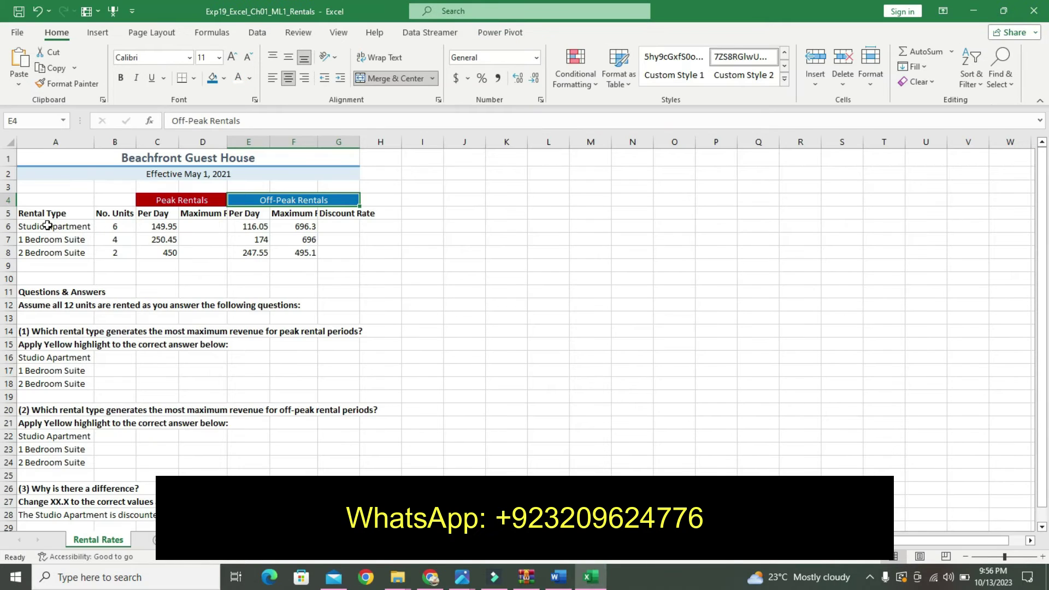
left_click(10, 213)
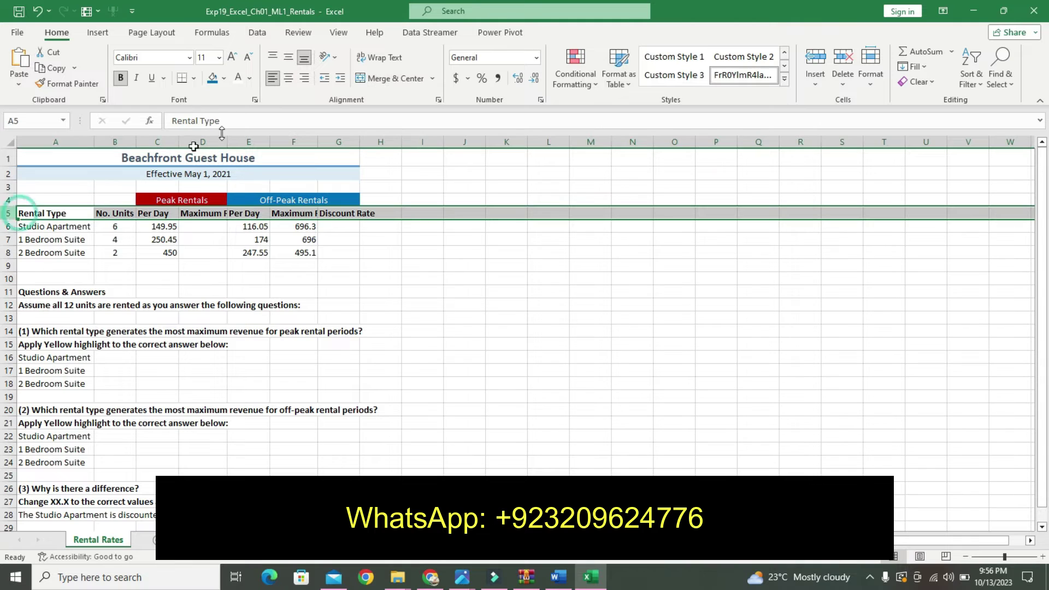
left_click(367, 58)
left_click(288, 79)
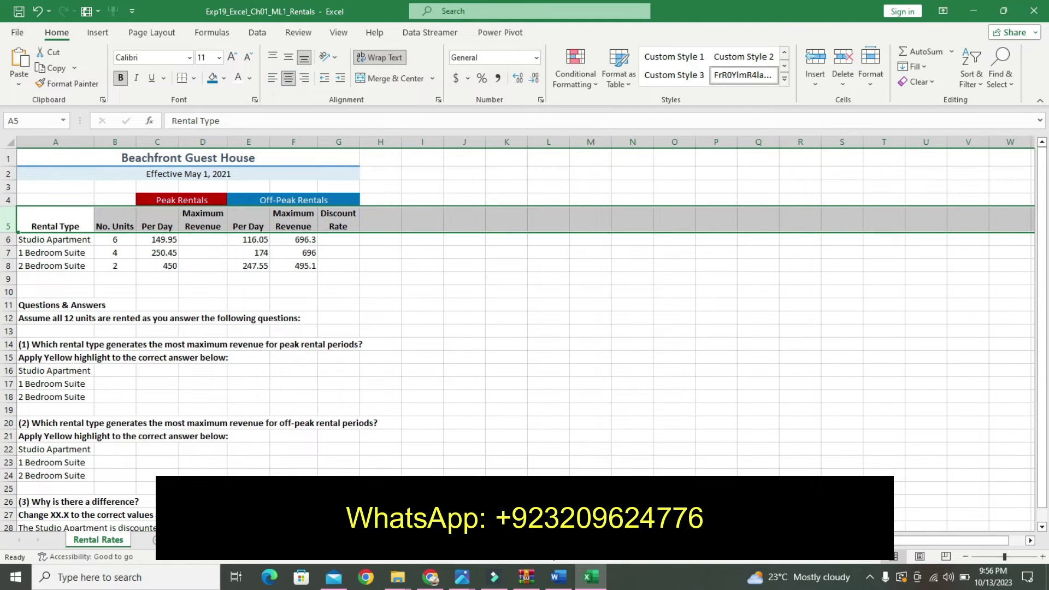
left_click(558, 580)
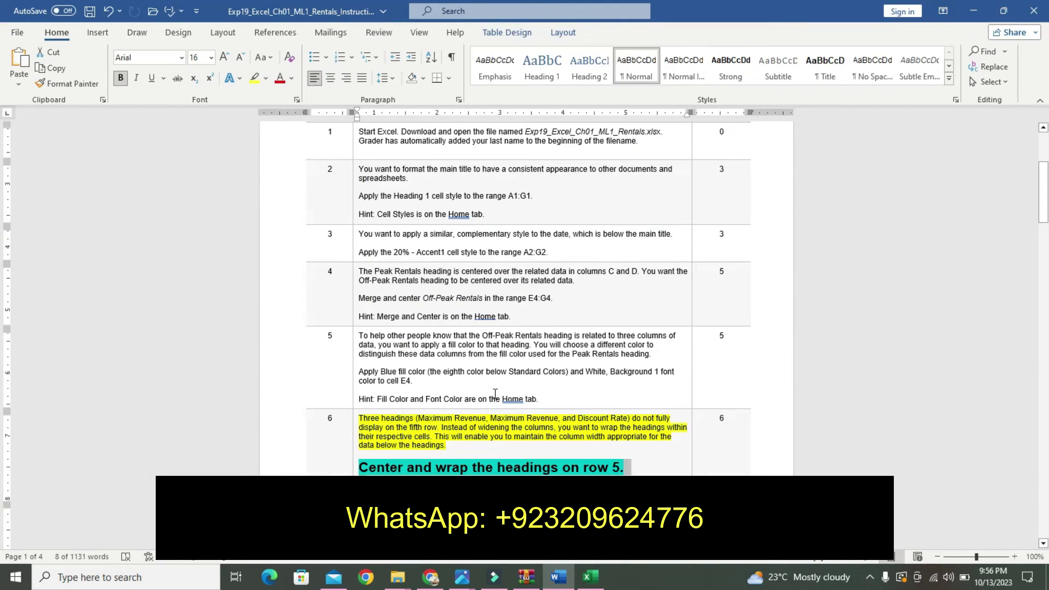
Undo step 6's emphasis and highlight step 7's opening paragraph in yellow
key("ctrl+z")
key("ctrl+z")
key("ctrl+z")
key("ctrl+z")
key("ctrl+z")
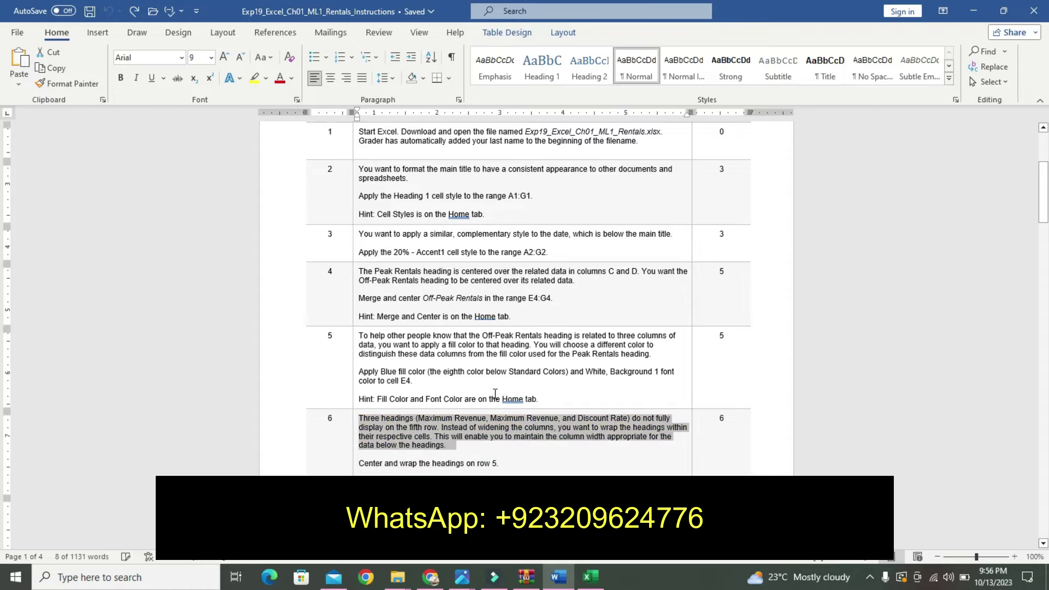
left_click_drag(1046, 219, 1043, 301)
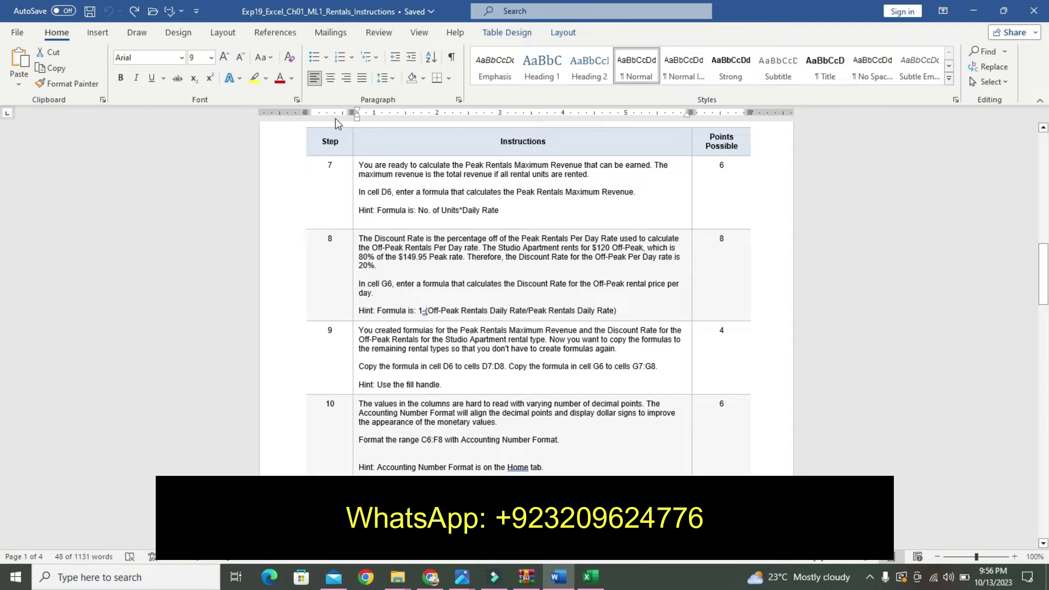
left_click_drag(361, 164, 425, 173)
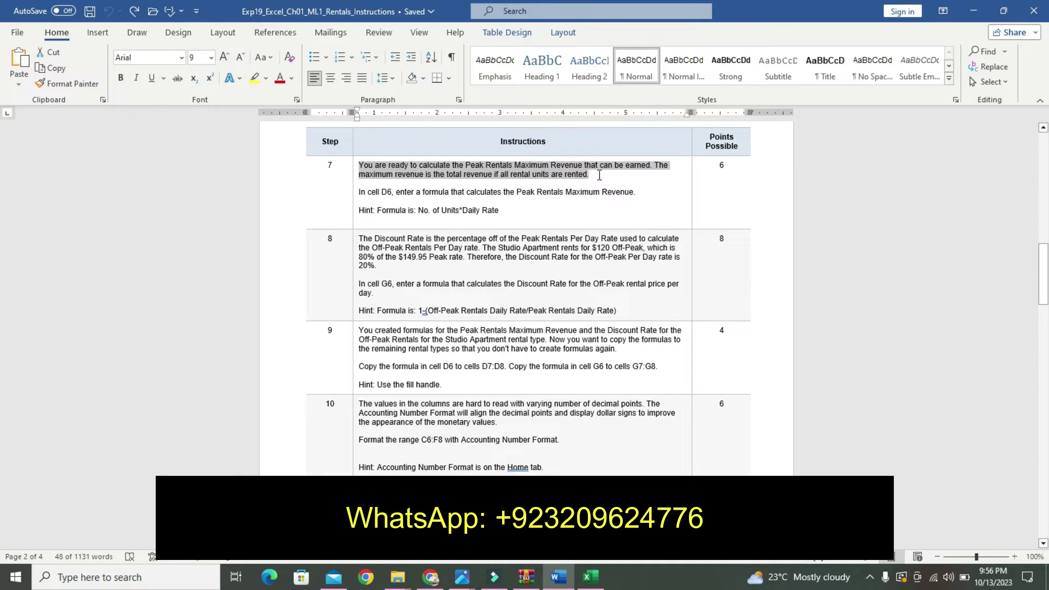
left_click_drag(482, 174, 598, 173)
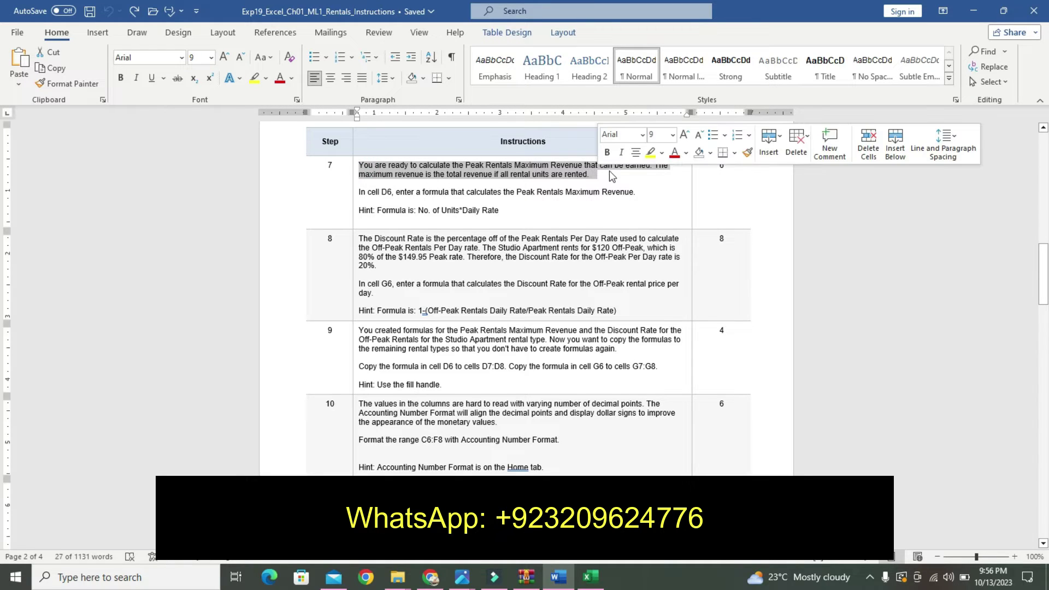
left_click(661, 153)
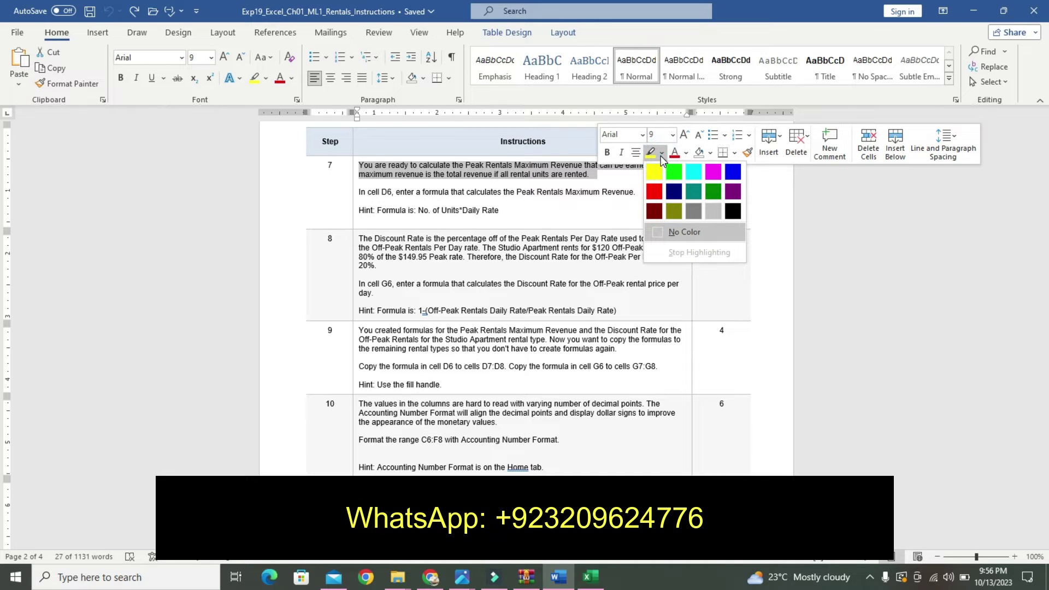
left_click(655, 171)
Make step 7's 'In cell D6' instruction line 18 pt, bold, with a turquoise highlight
left_click(365, 191)
left_click_drag(365, 191, 586, 202)
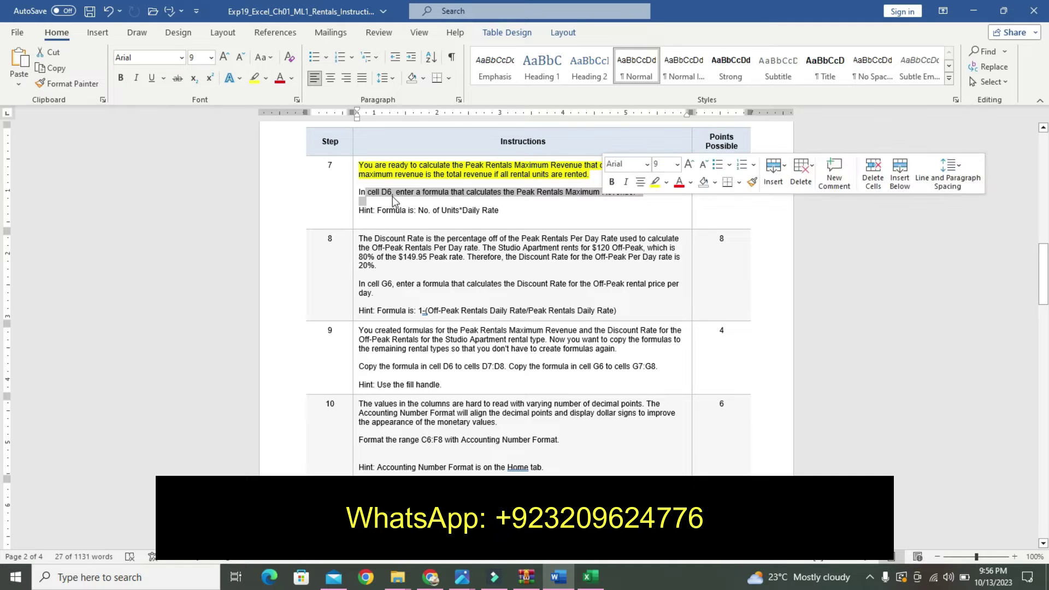
left_click_drag(381, 192, 358, 192)
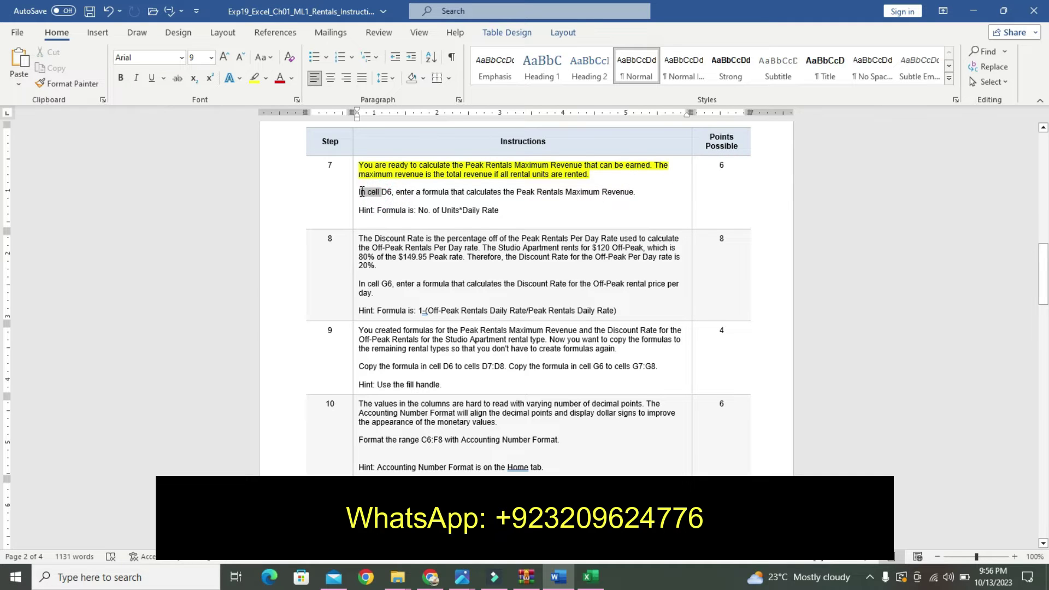
left_click(361, 191)
left_click_drag(361, 191, 637, 194)
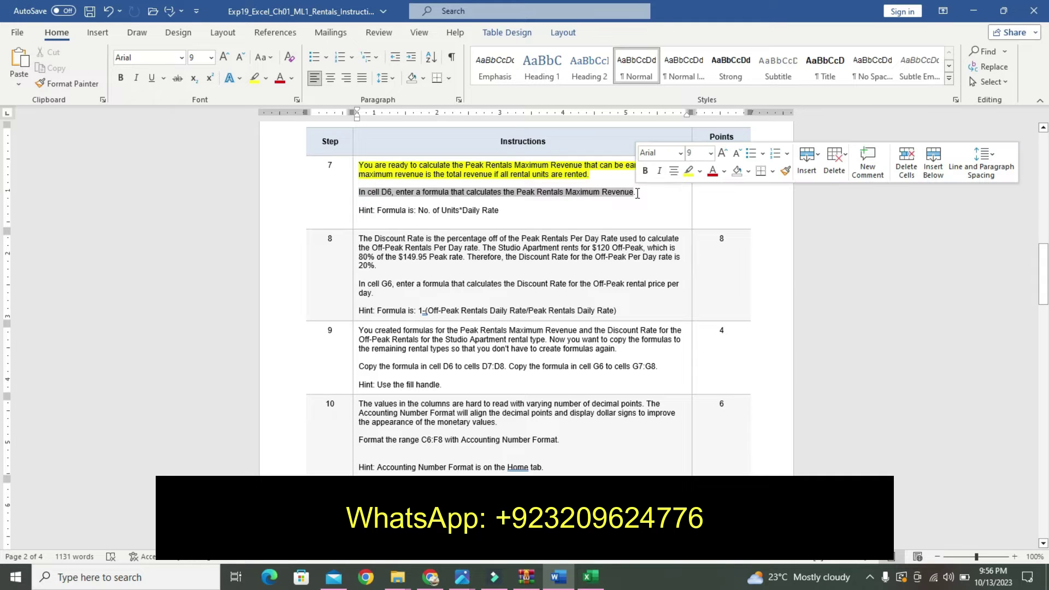
left_click(710, 153)
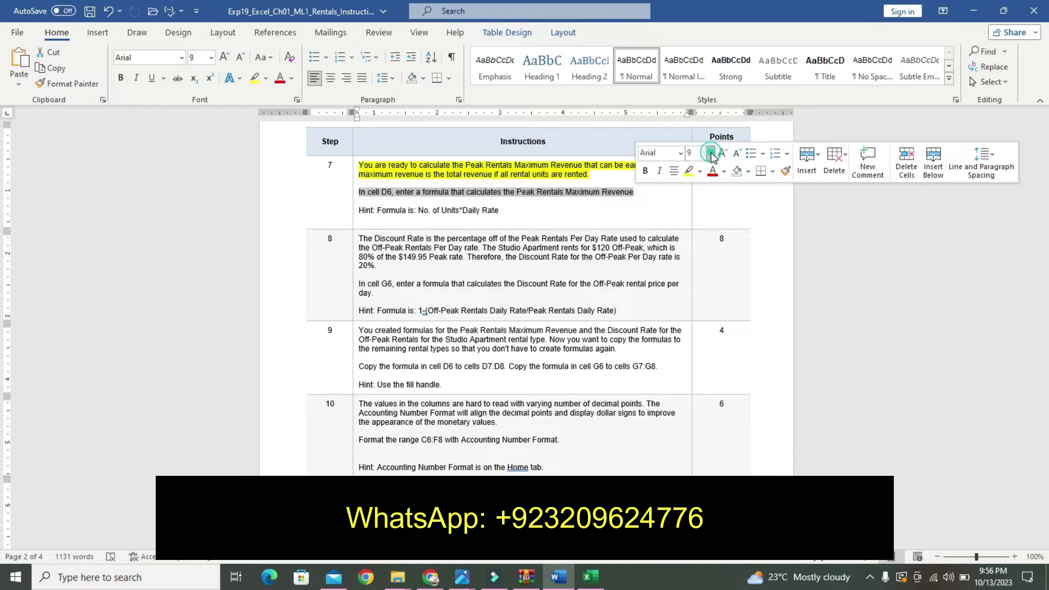
left_click(708, 274)
left_click(645, 171)
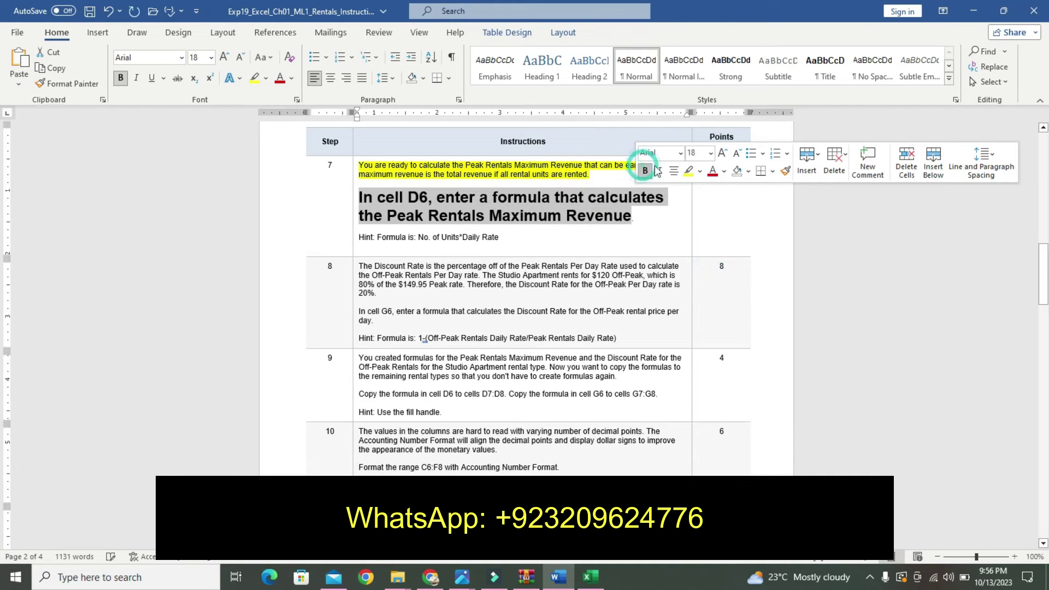
left_click(700, 171)
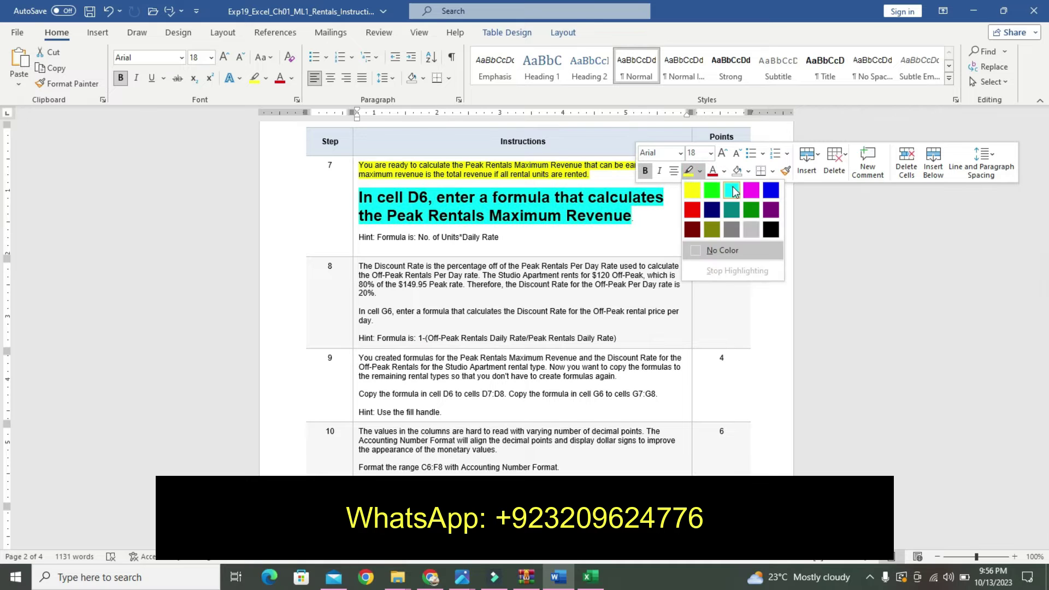
left_click(733, 192)
Highlight step 7's hint line in yellow, then select cell D6 in Excel
left_click_drag(357, 237, 506, 237)
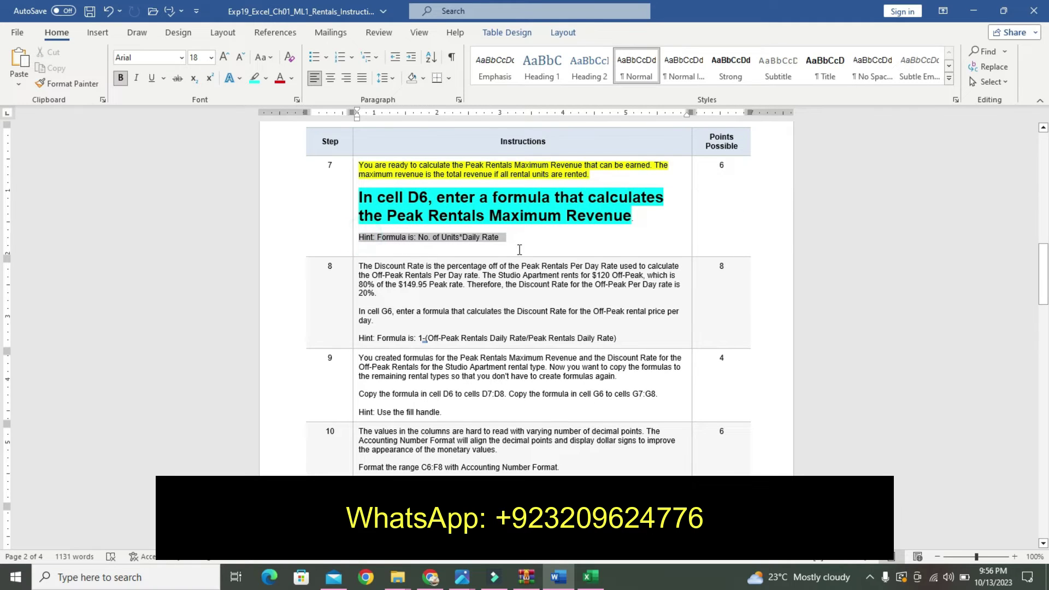
left_click(583, 228)
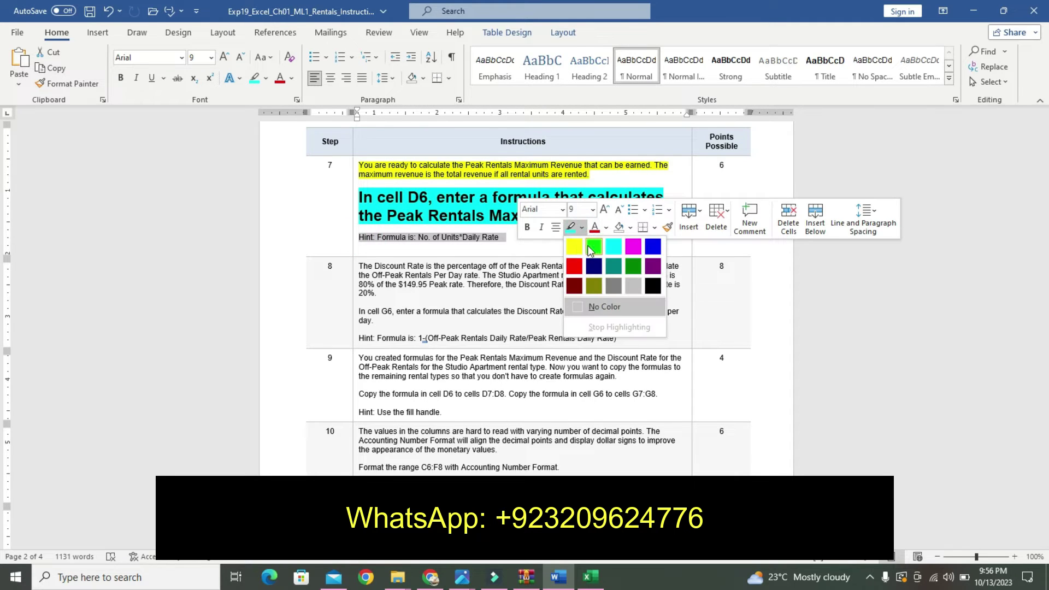
left_click(574, 246)
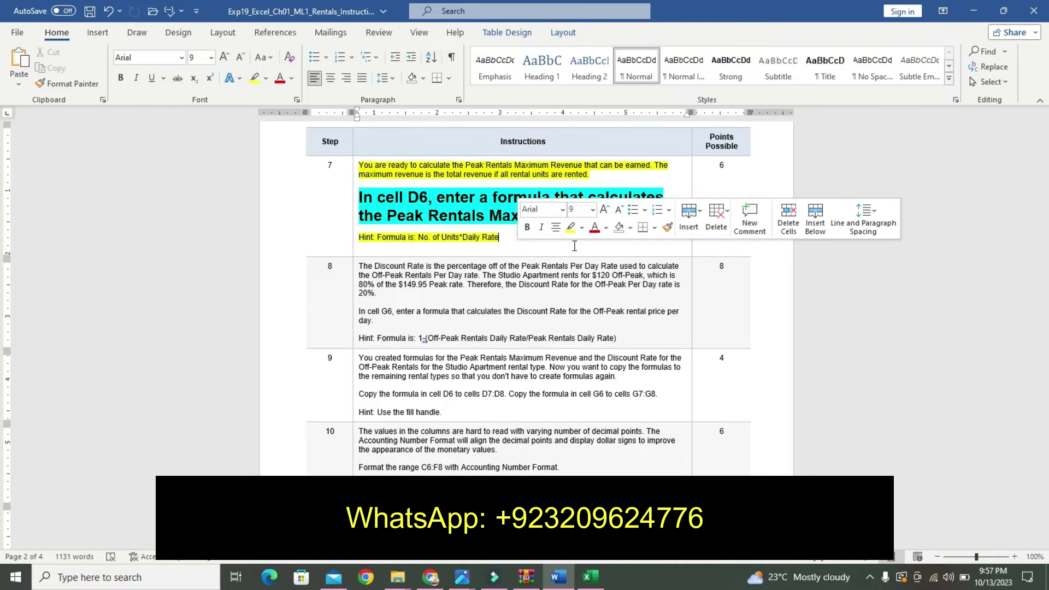
left_click(383, 197)
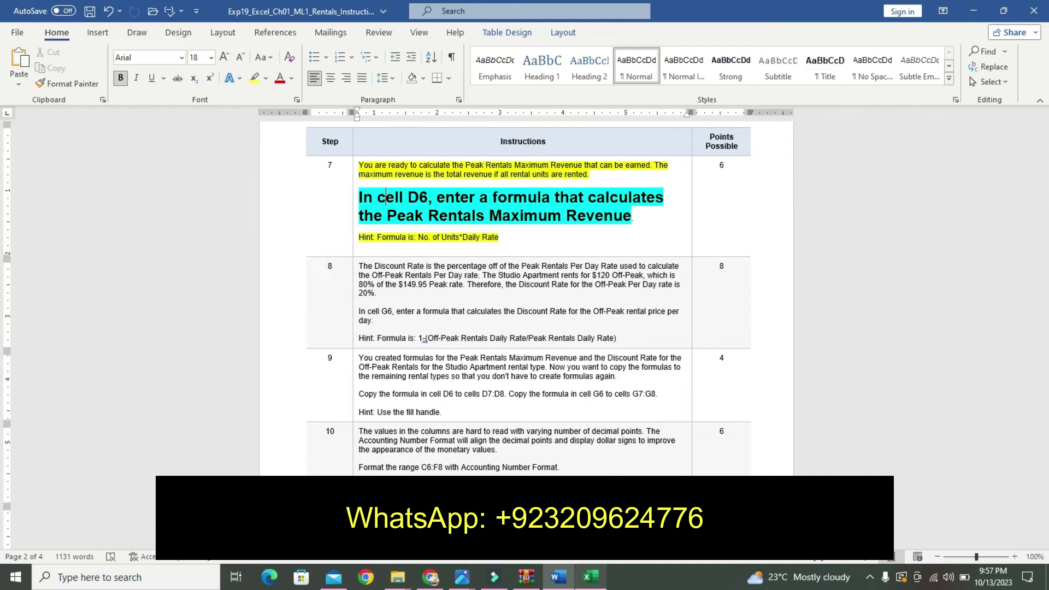
left_click(590, 577)
left_click(207, 241)
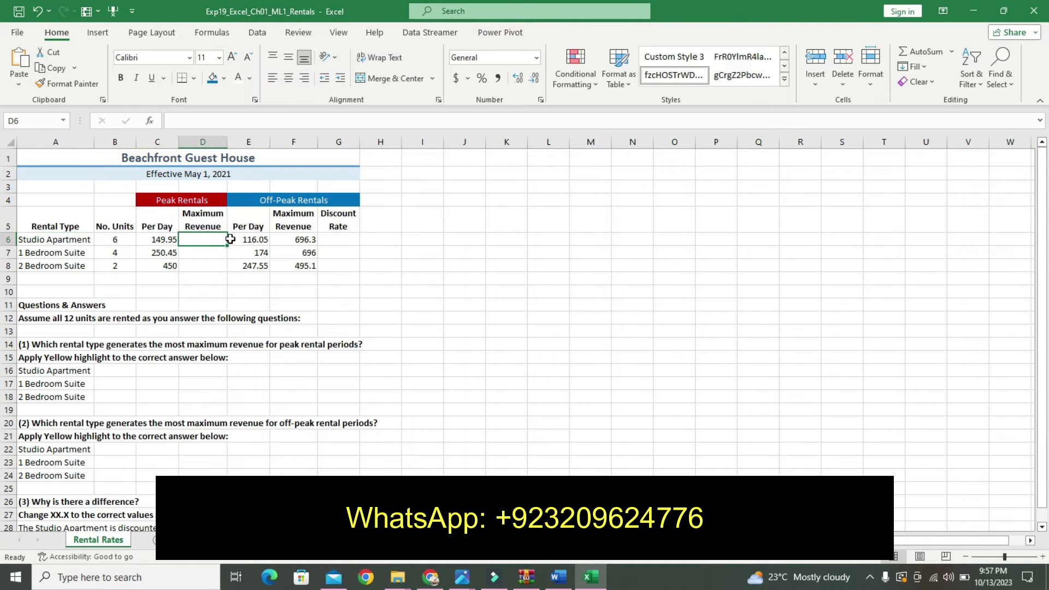
Build the D6 formula =B6*C6, multiplying No. Units by the Per Day rate
type("=")
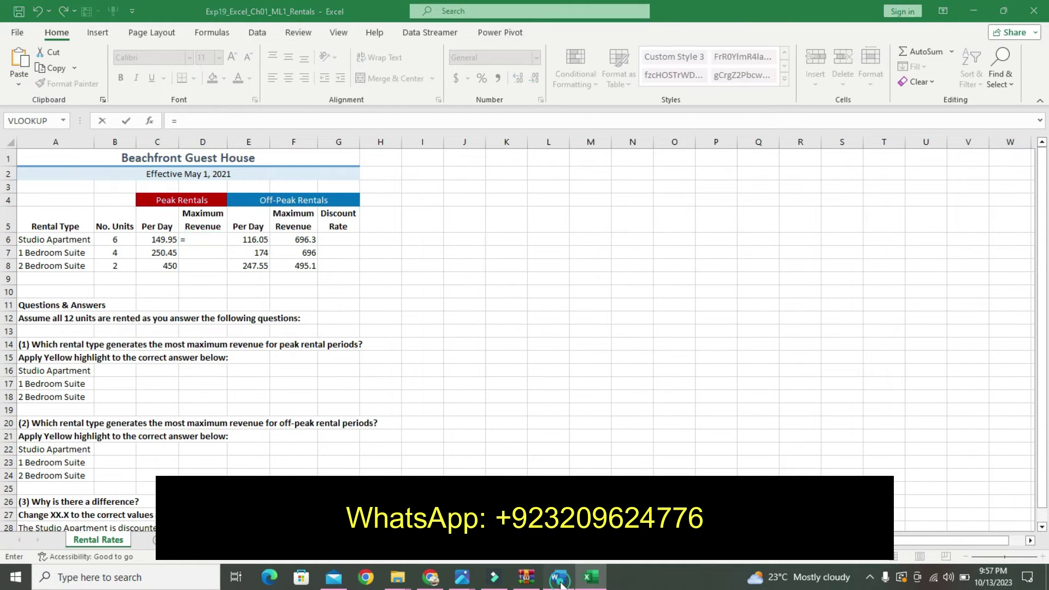
left_click(559, 577)
left_click(590, 577)
left_click(118, 237)
type("*")
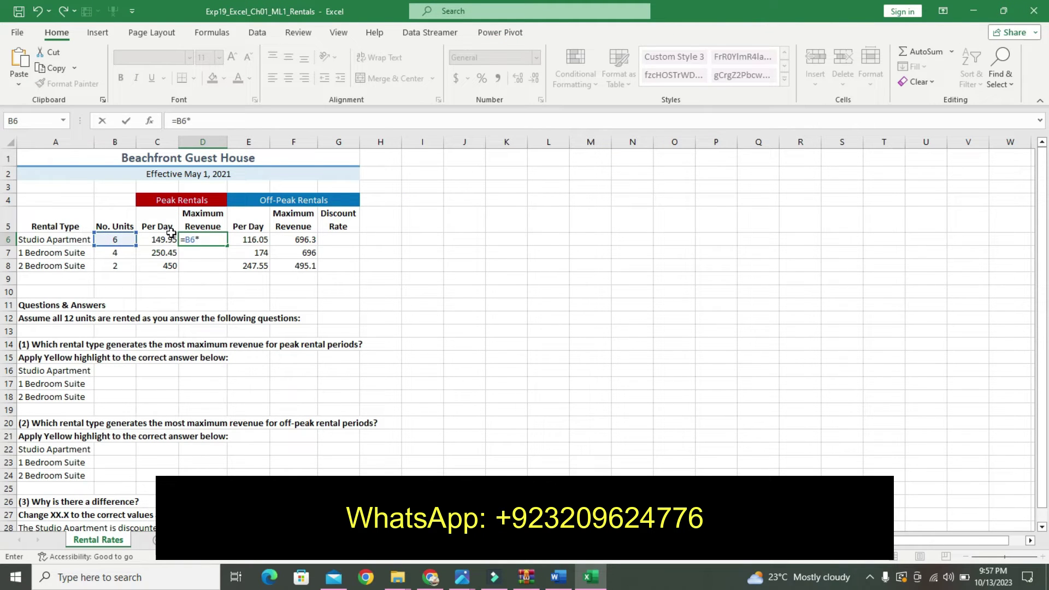
left_click(557, 576)
left_click(587, 577)
left_click(161, 240)
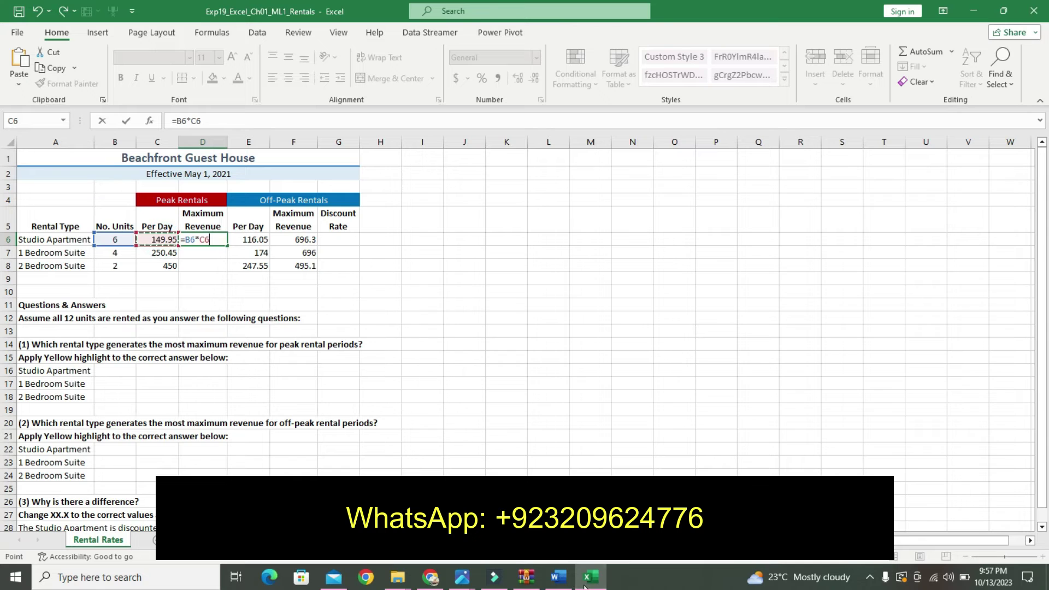
Commit D6's =B6*C6 formula, returning 899.7, and go back to the Word instructions
left_click(561, 586)
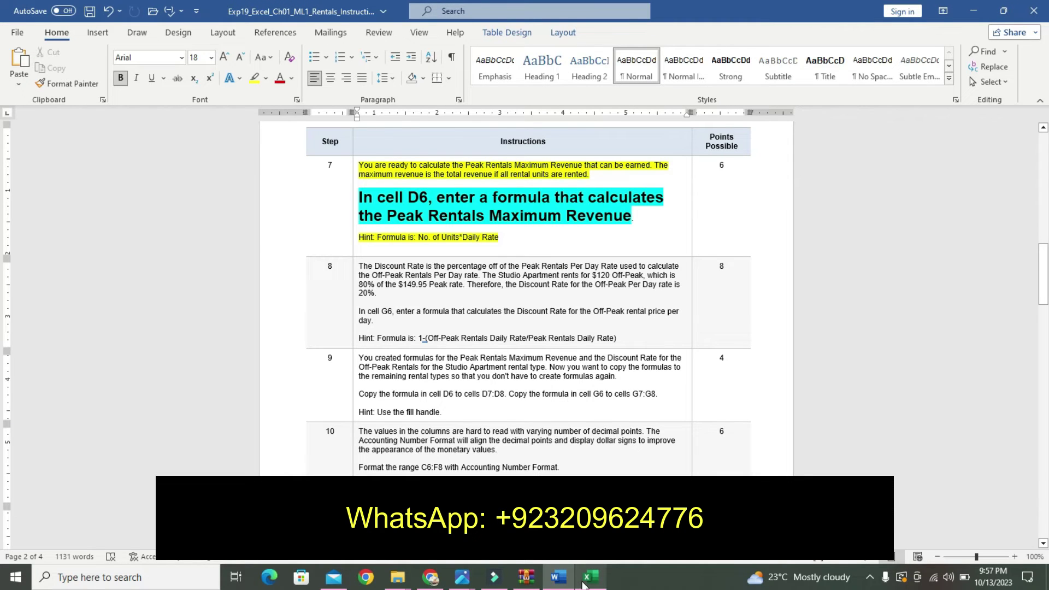
left_click(577, 582)
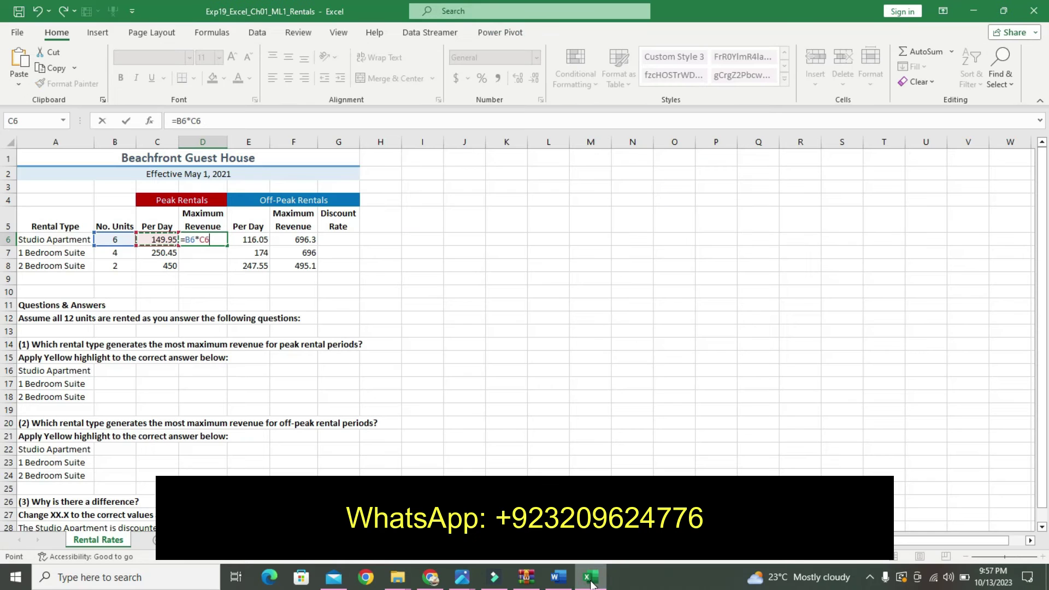
left_click(559, 582)
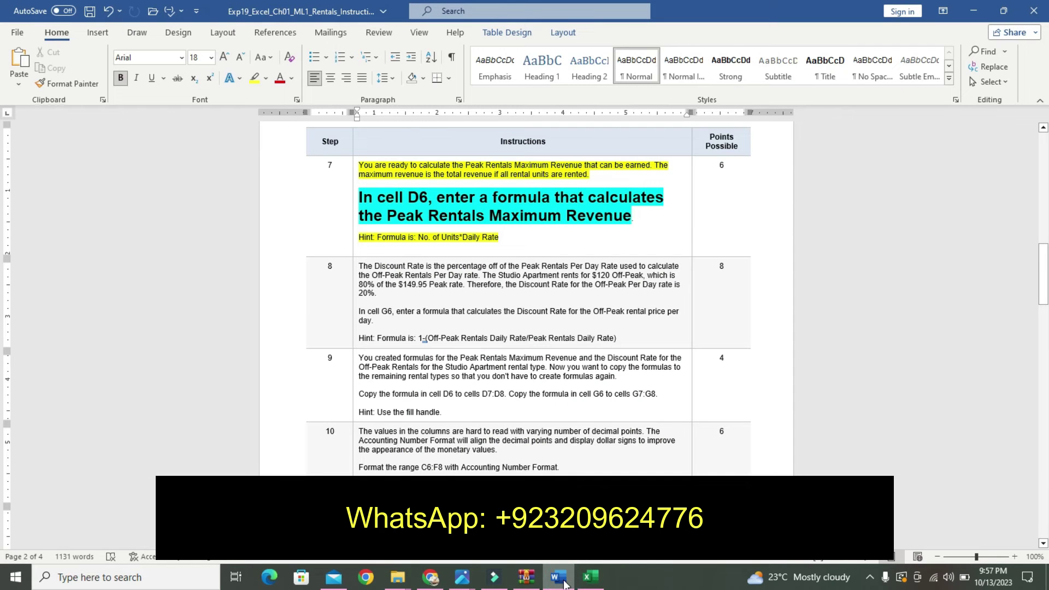
left_click(589, 582)
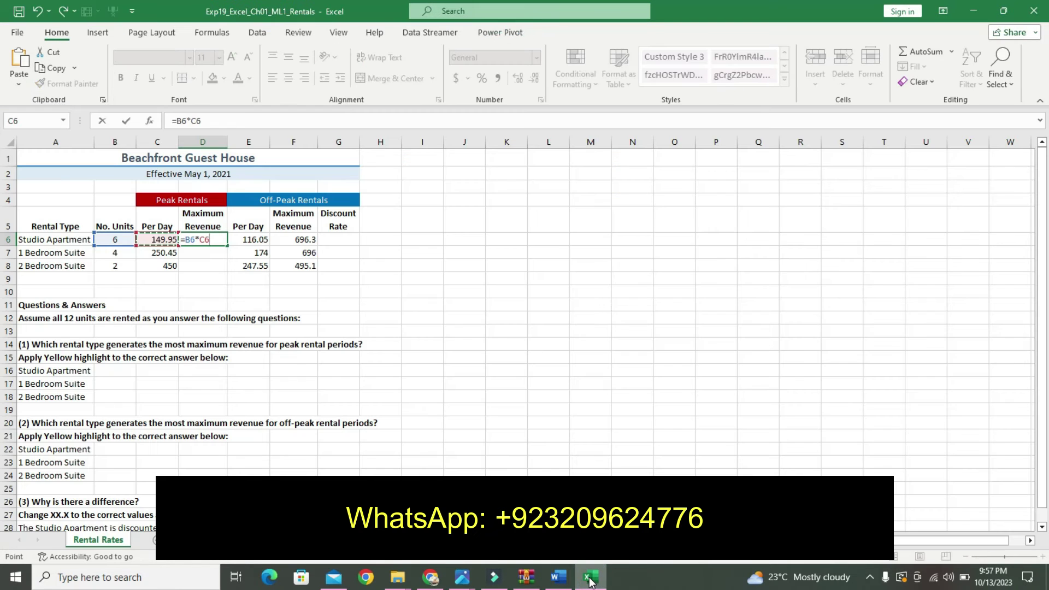
left_click(582, 580)
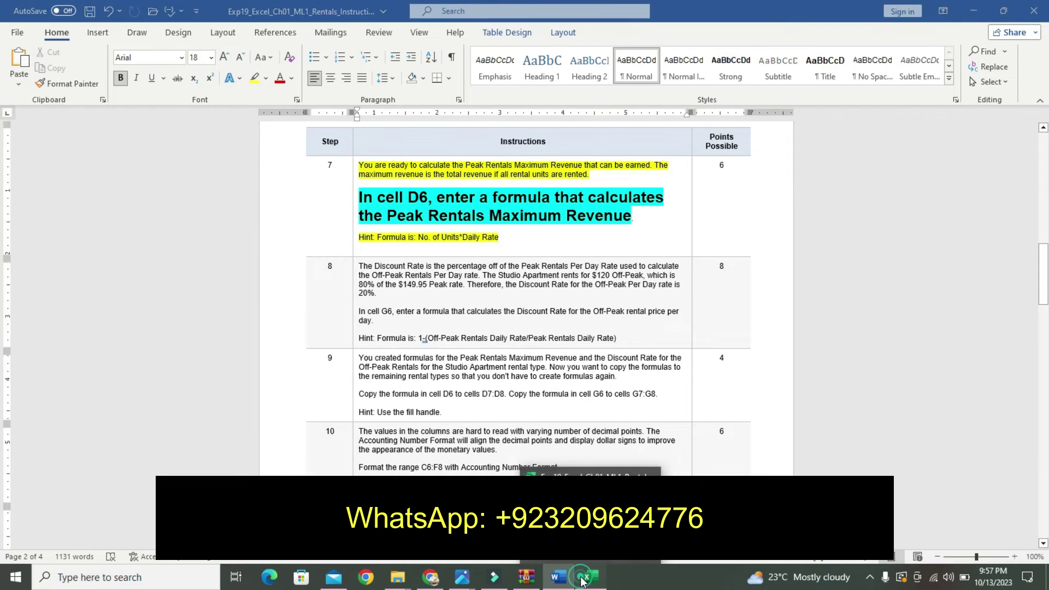
left_click(581, 580)
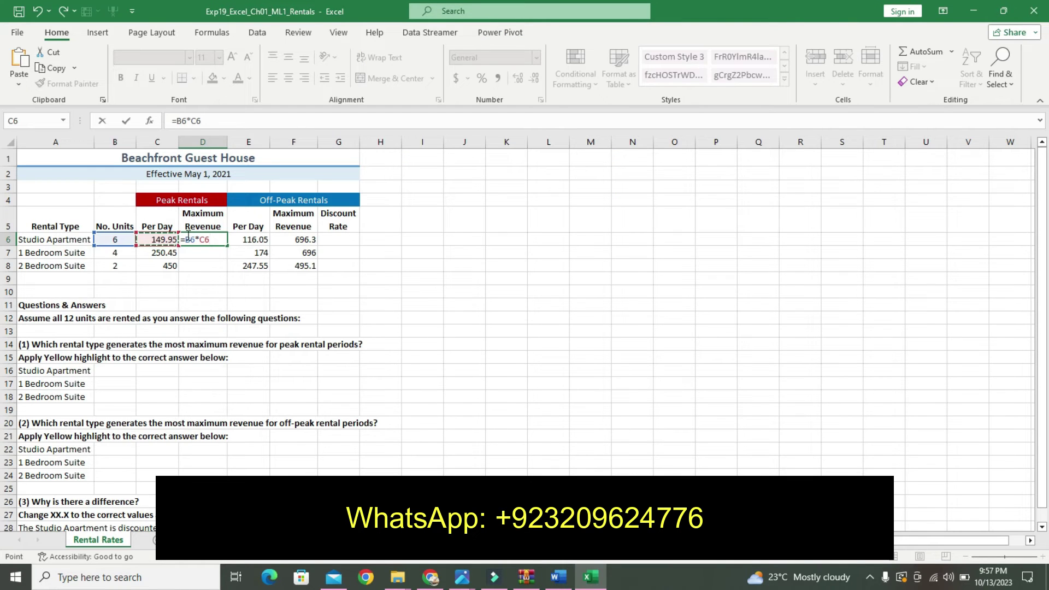
key("Return")
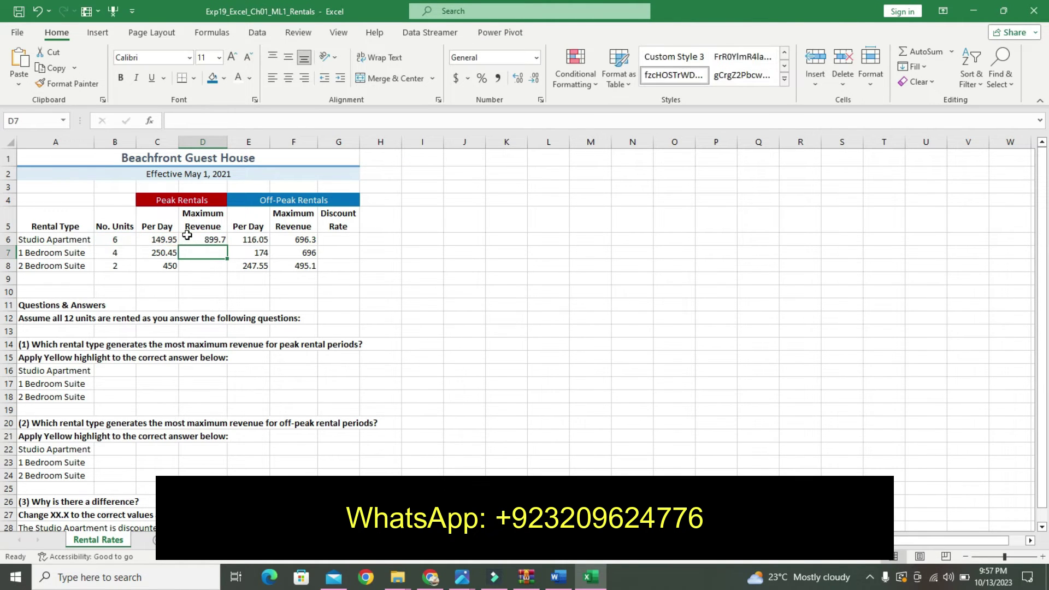
left_click(220, 240)
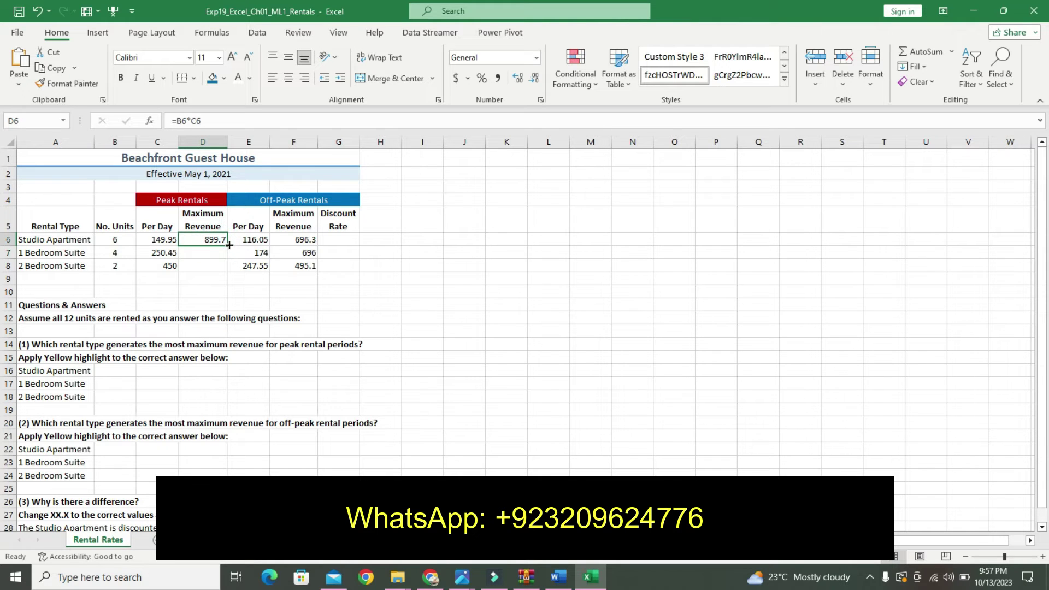
left_click(557, 577)
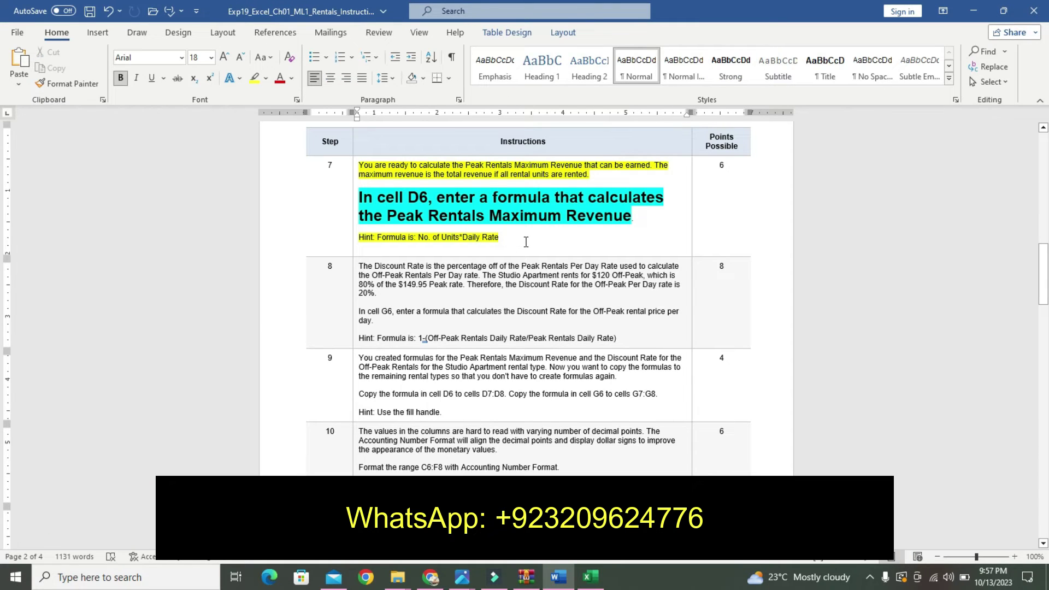
Undo step 7's emphasis and highlight step 8's first paragraph in yellow
key("ctrl+z")
key("ctrl+z")
key("ctrl+z")
key("ctrl+z")
key("ctrl+z")
key("ctrl+z")
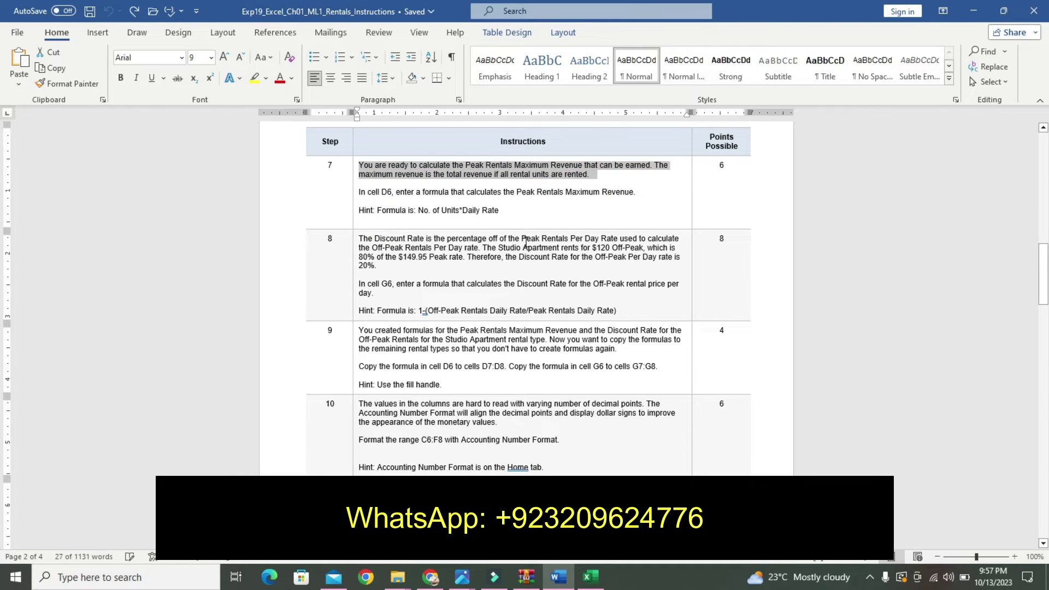
triple_click(368, 242)
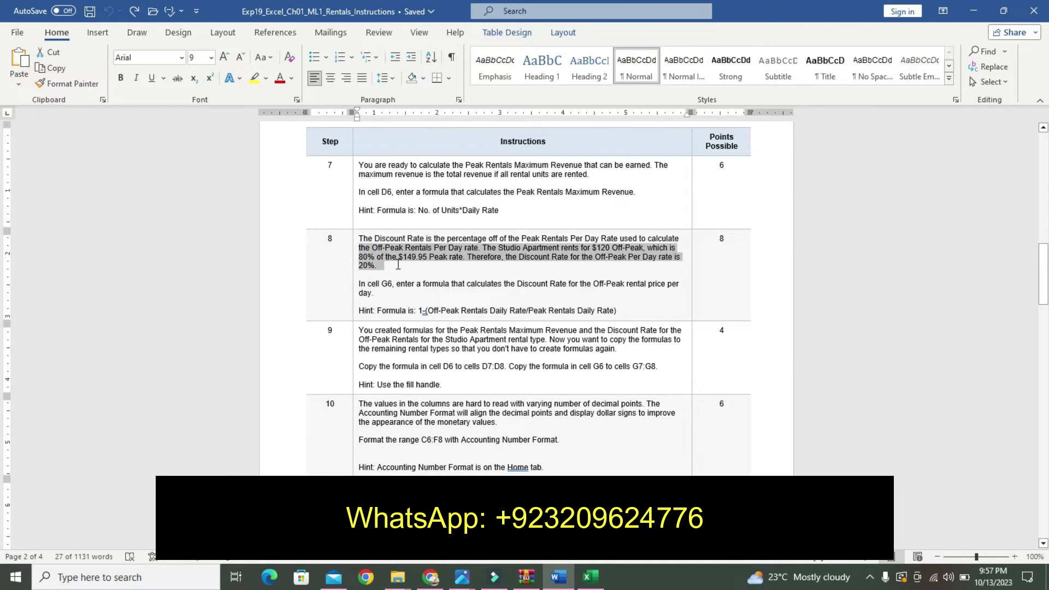
triple_click(367, 241)
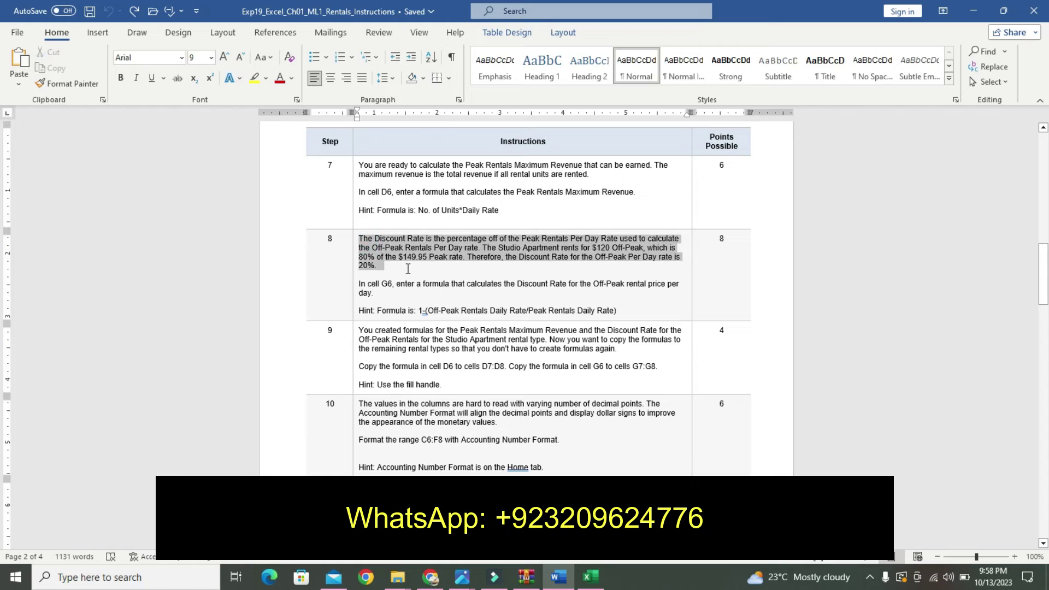
left_click(460, 246)
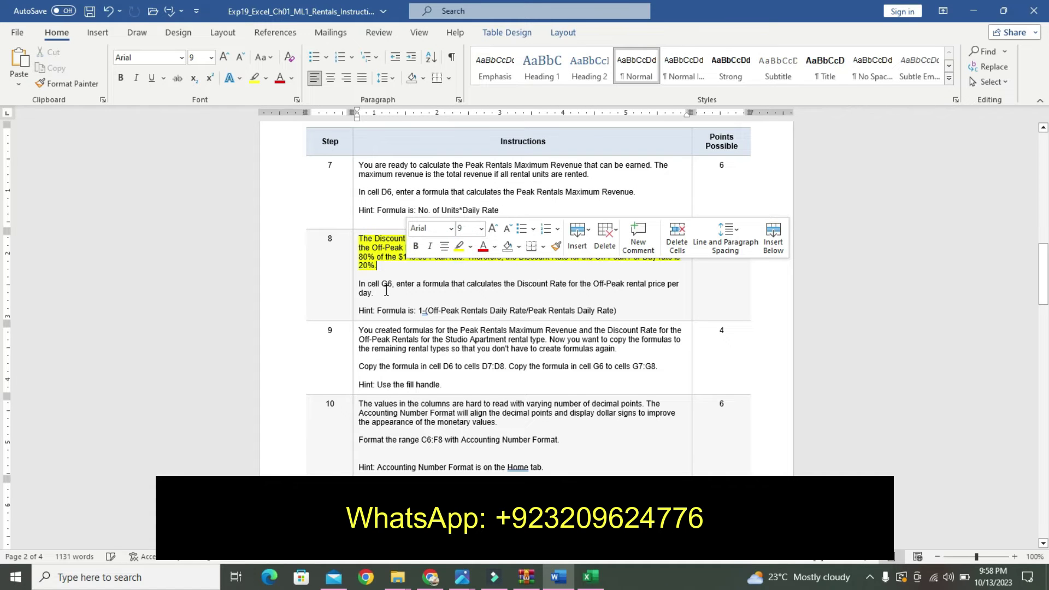
Make step 8's 'In cell G6' paragraph 16 pt, bold, with a turquoise highlight
triple_click(363, 286)
left_click(457, 251)
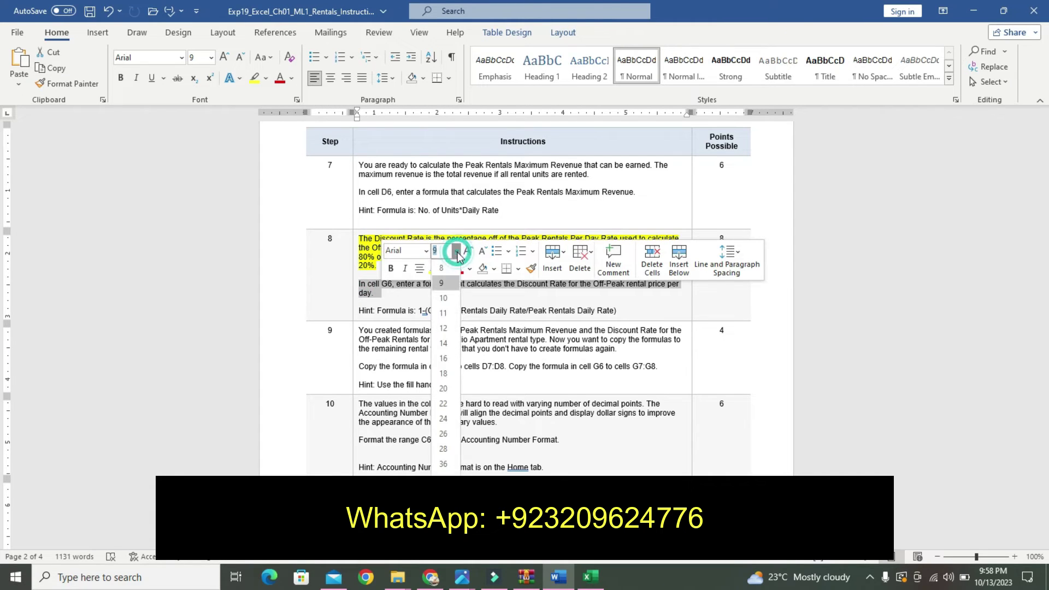
left_click(443, 359)
left_click(391, 269)
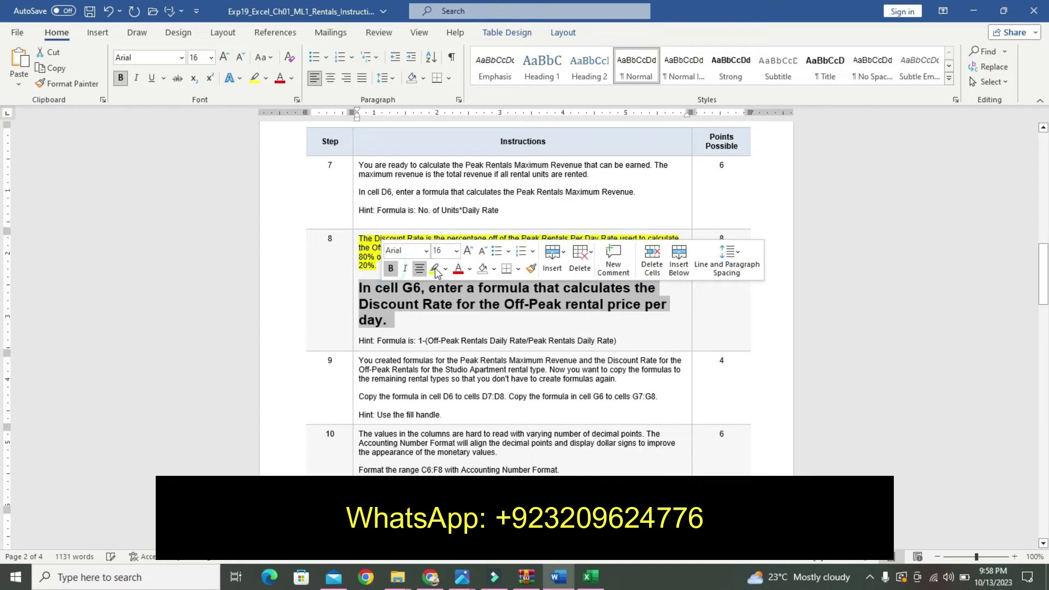
left_click(445, 269)
left_click(476, 288)
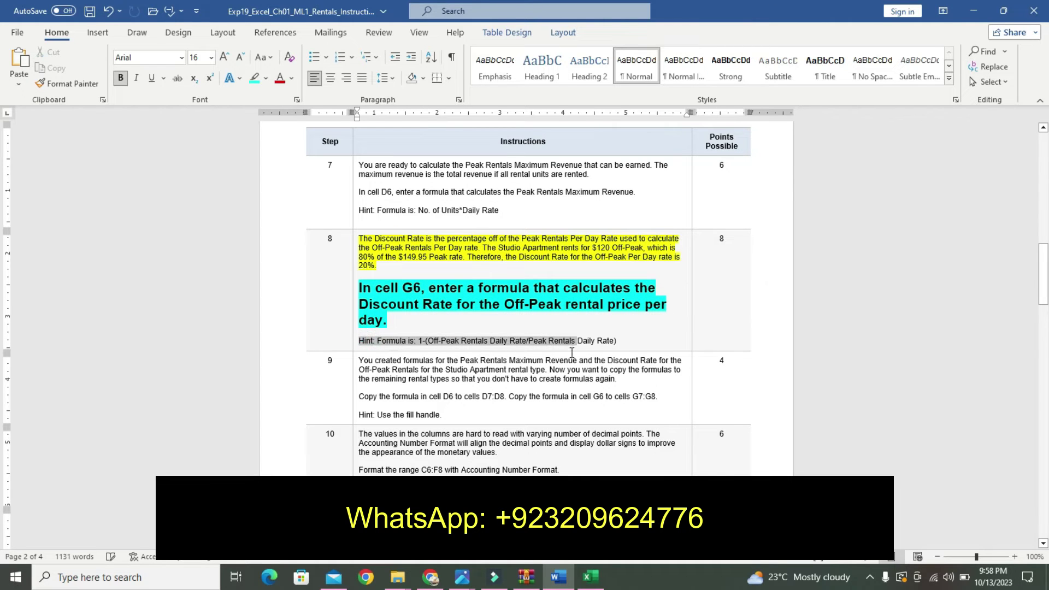
Highlight step 8's hint line in yellow
left_click_drag(364, 340, 583, 351)
left_click(460, 340)
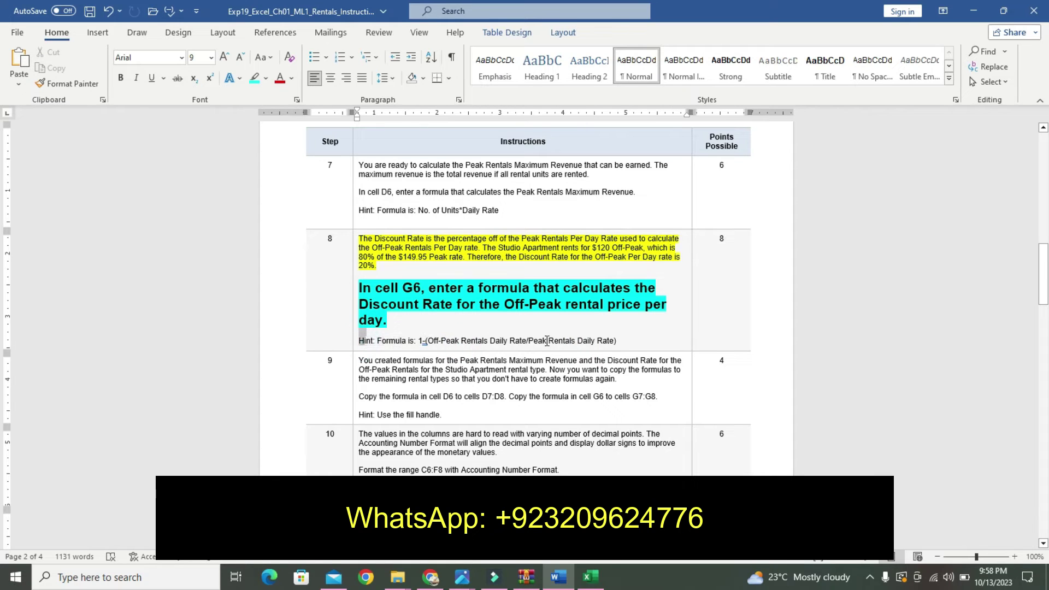
left_click_drag(363, 341, 632, 341)
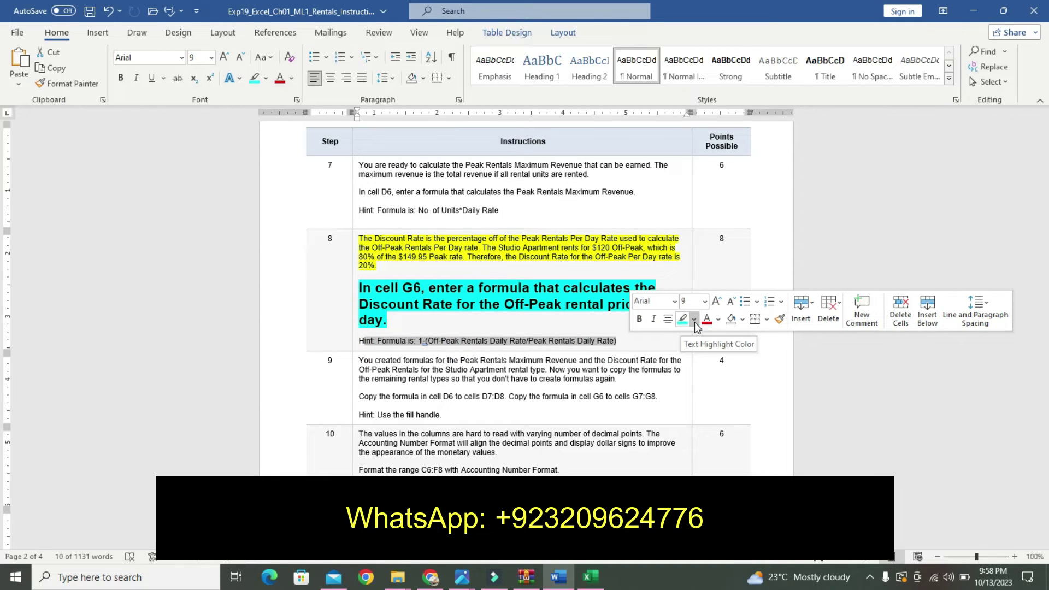
left_click(693, 326)
left_click(690, 334)
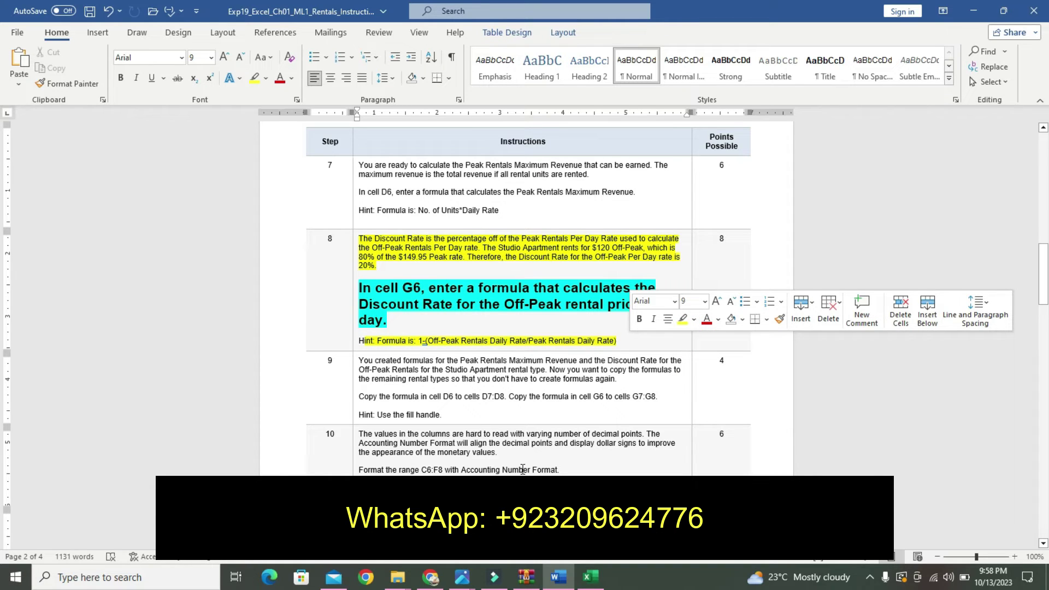
Start a formula in cell G6 while rereading the discount-rate hint in Word
left_click(590, 576)
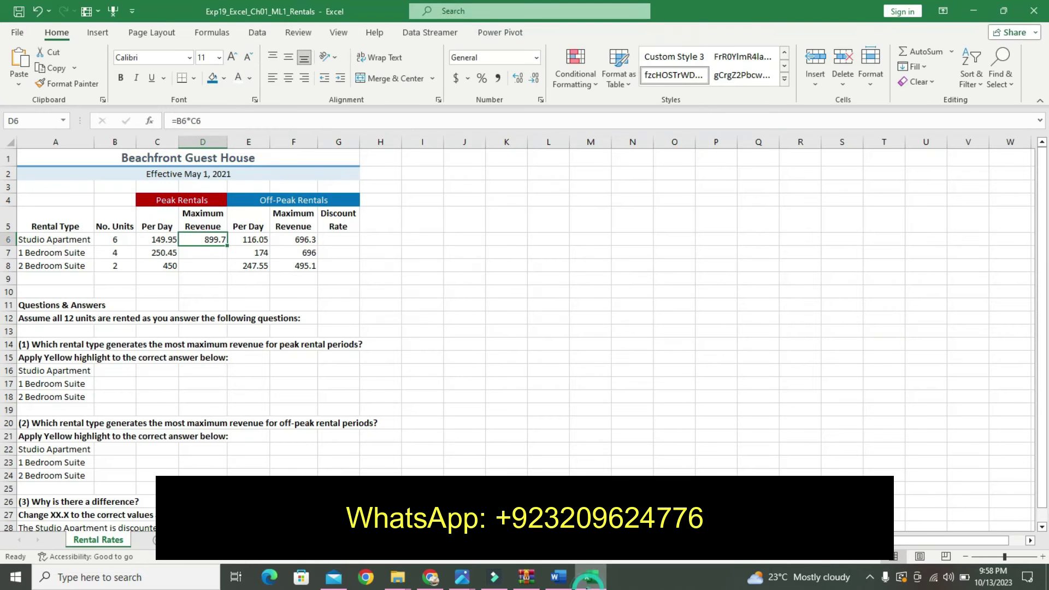
left_click(335, 240)
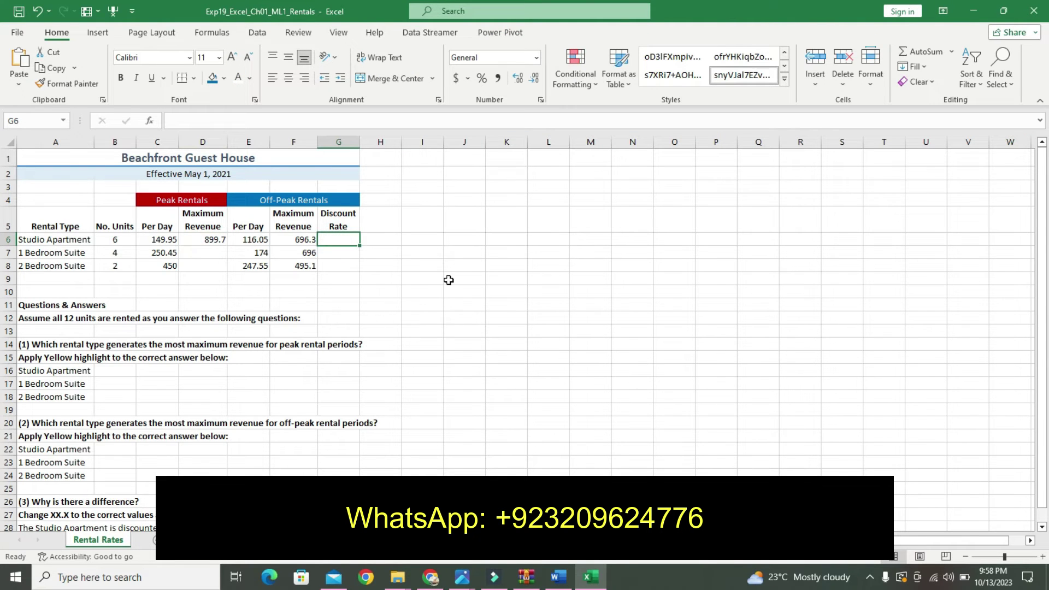
type("=")
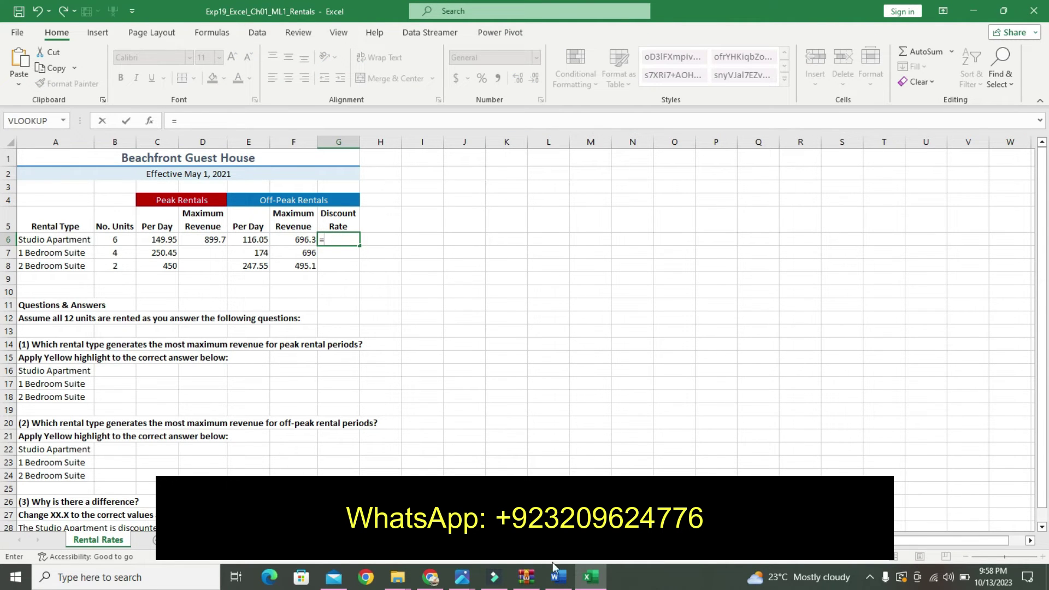
left_click(568, 584)
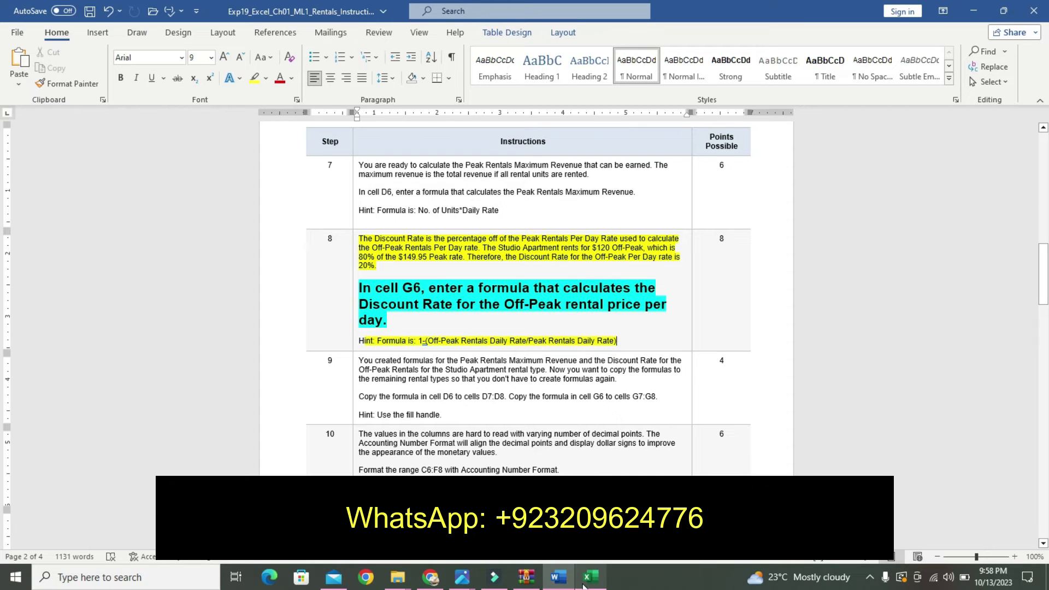
left_click(589, 580)
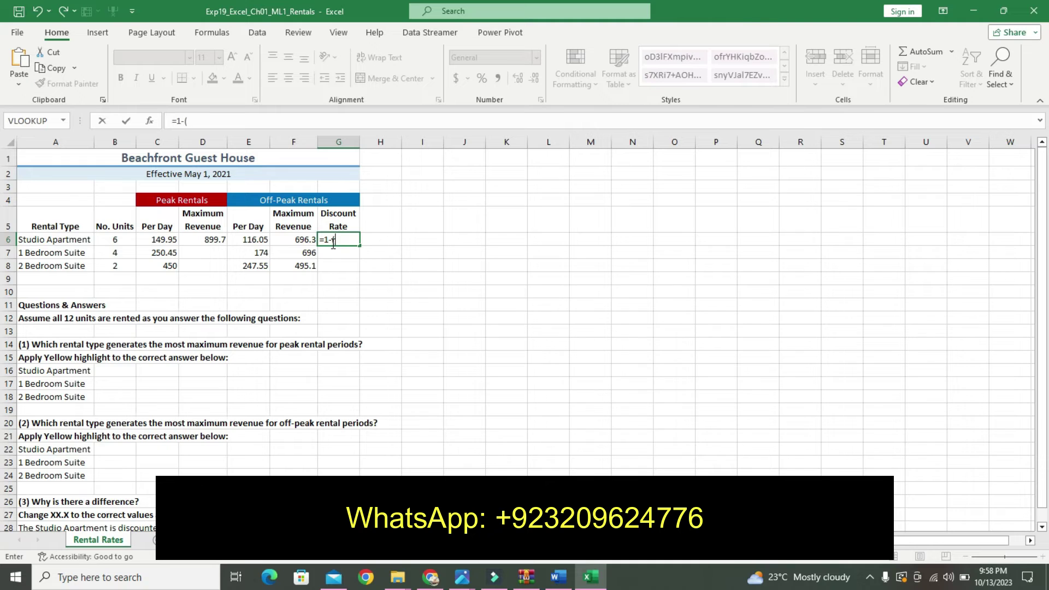
left_click(556, 579)
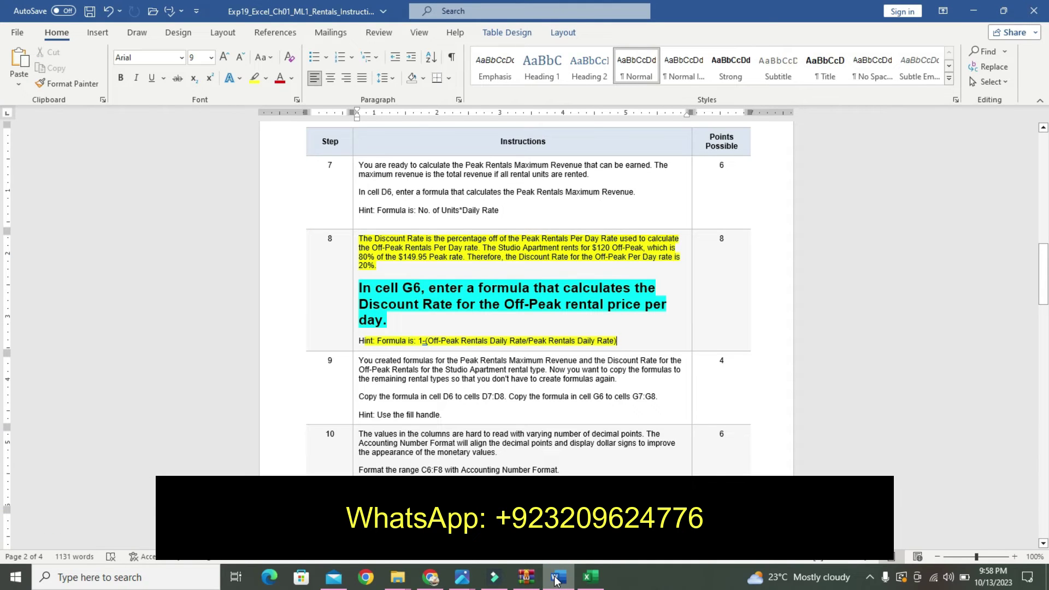
mouse_move(589, 576)
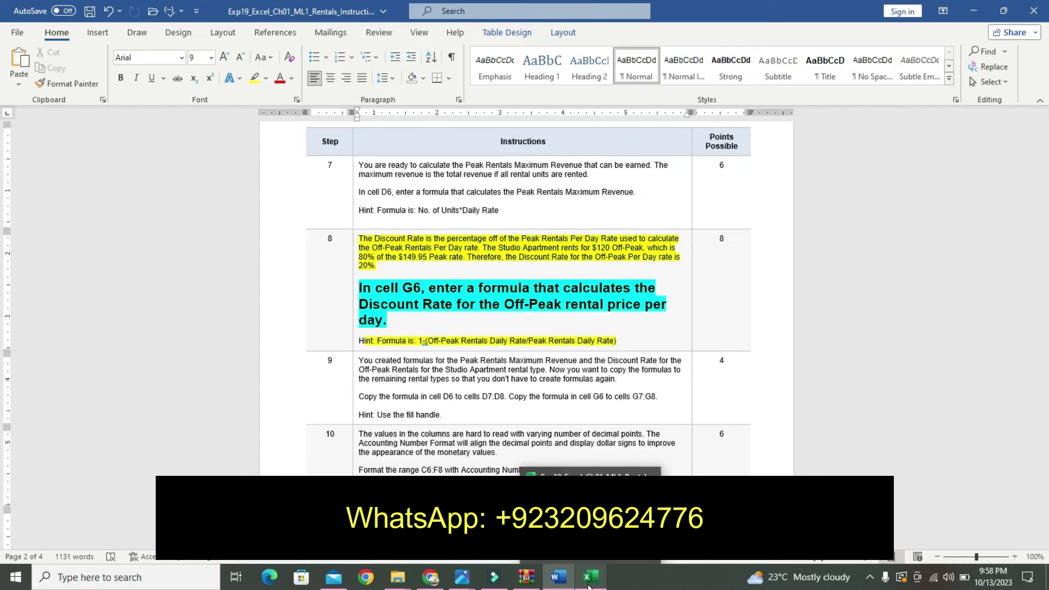
left_click(588, 582)
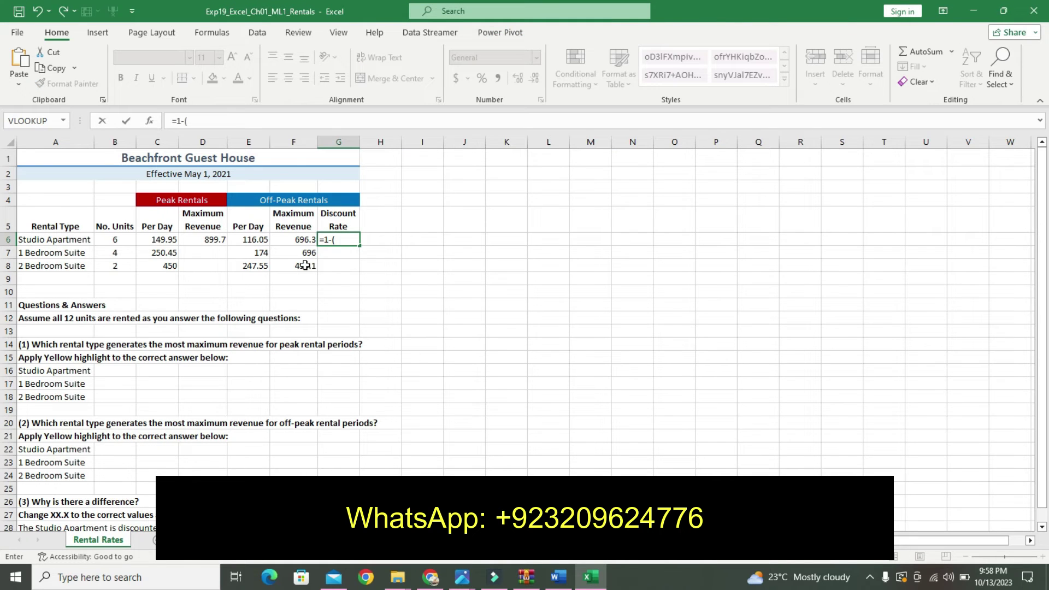
left_click(560, 579)
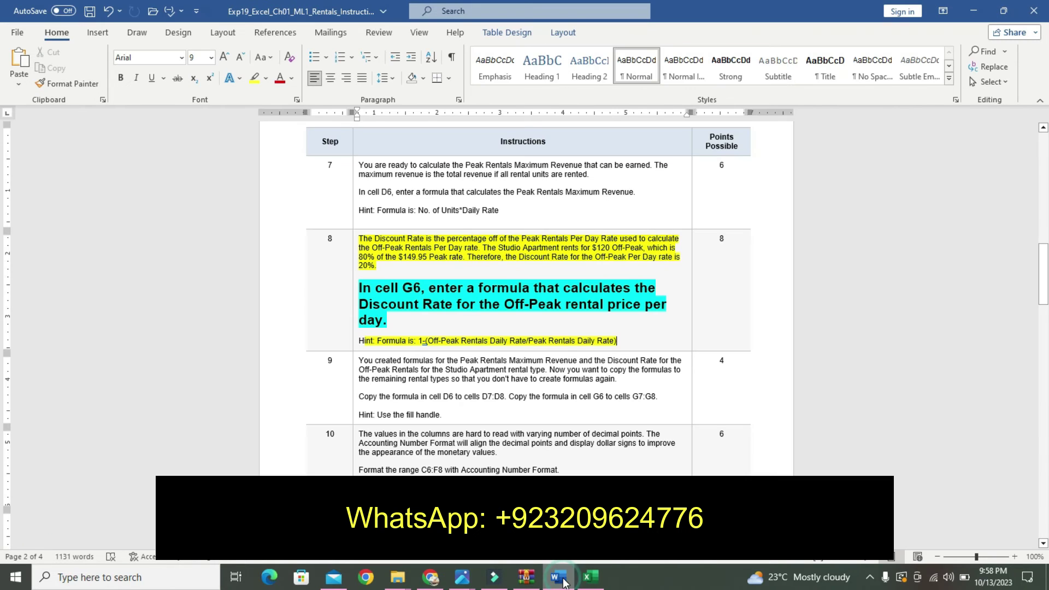
left_click(589, 577)
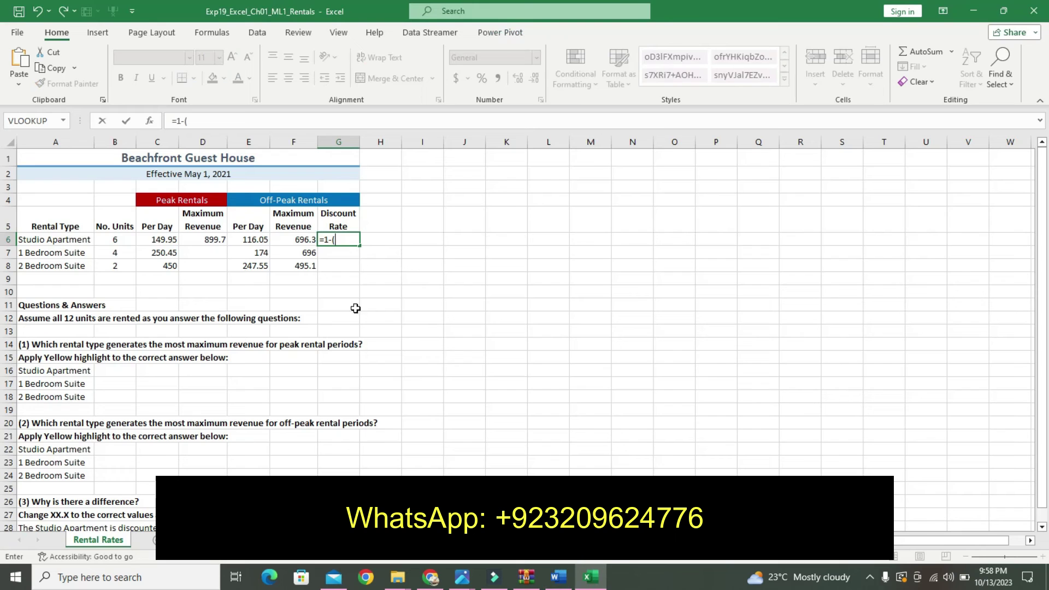
Complete G6 as =1-(C6/E6, dividing peak rate C6 by off-peak rate E6, and commit it
left_click(163, 240)
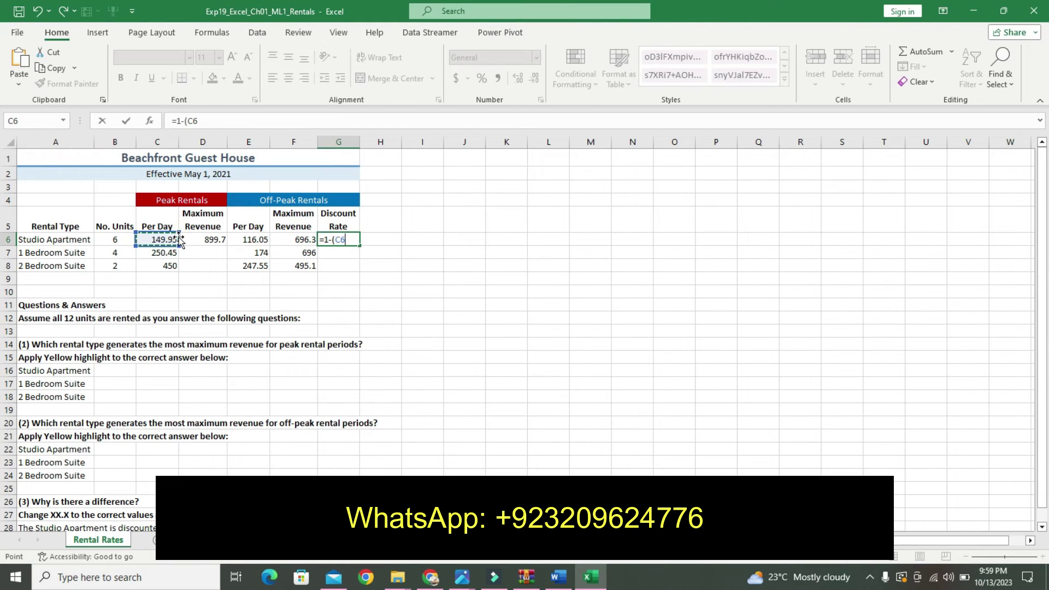
left_click(558, 576)
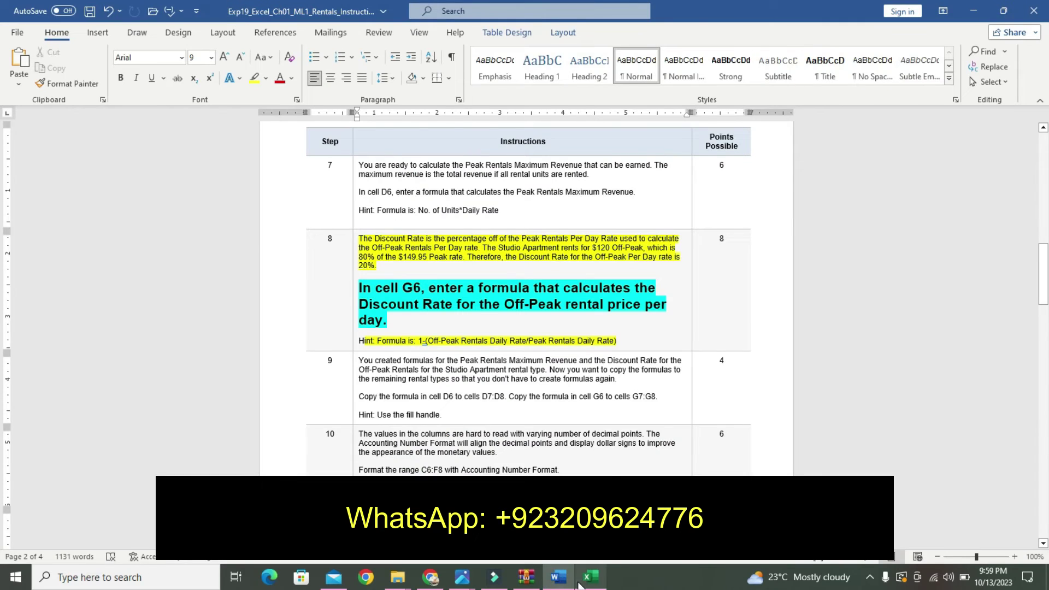
left_click(580, 580)
type("/")
left_click(292, 241)
left_click(251, 240)
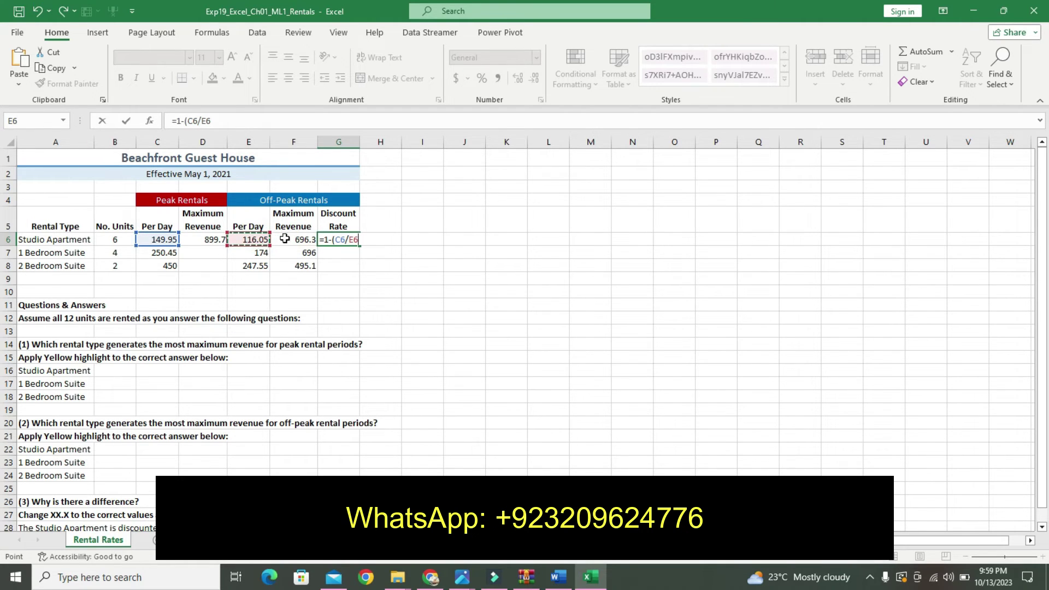
key("Return")
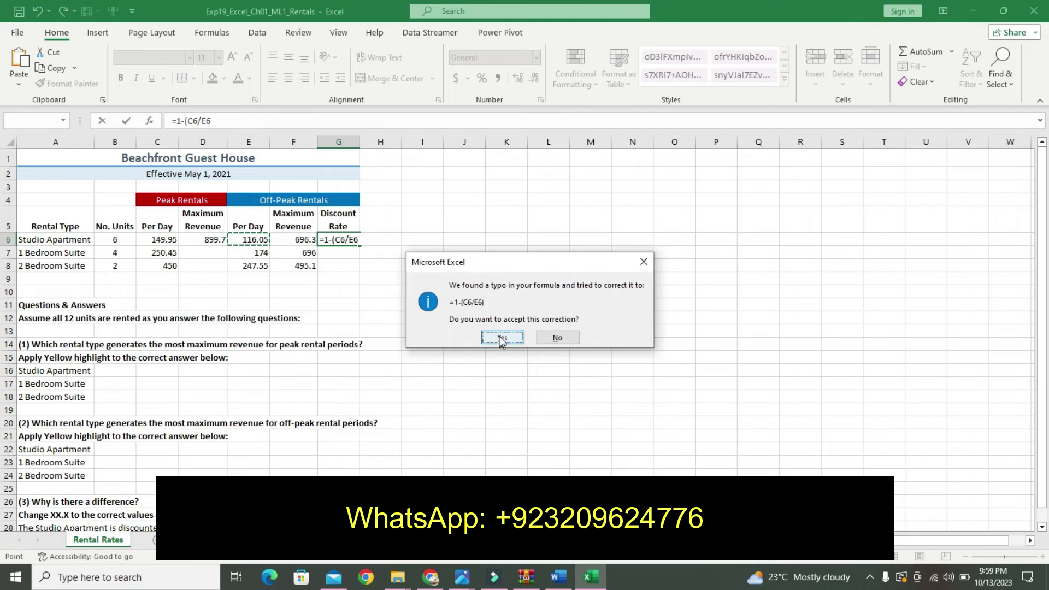
Accept Excel's parenthesis correction, then re-edit and clear the negative G6 discount formula
left_click(488, 339)
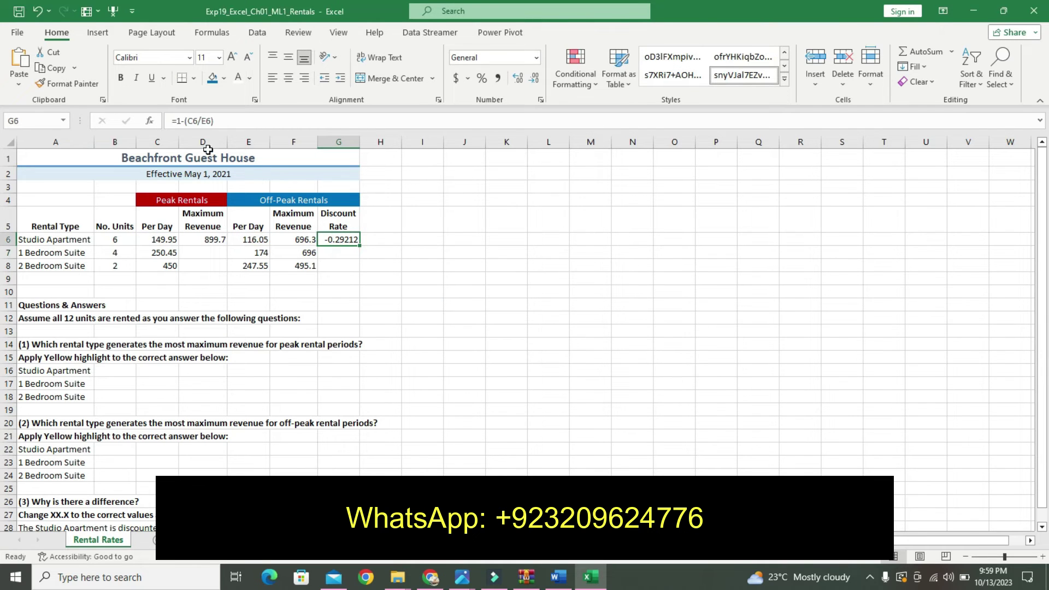
left_click(177, 122)
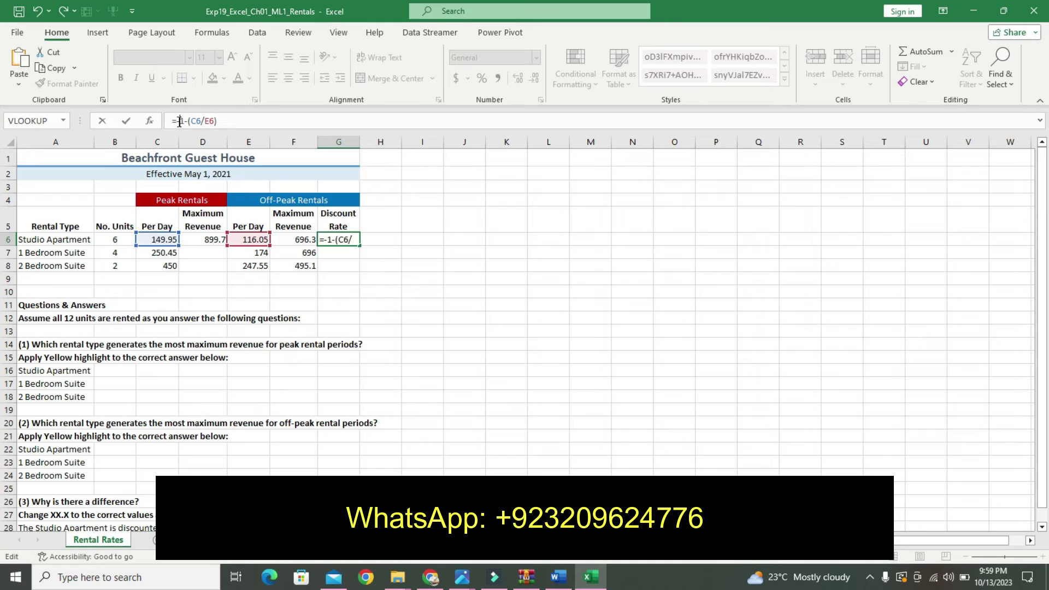
key("Return")
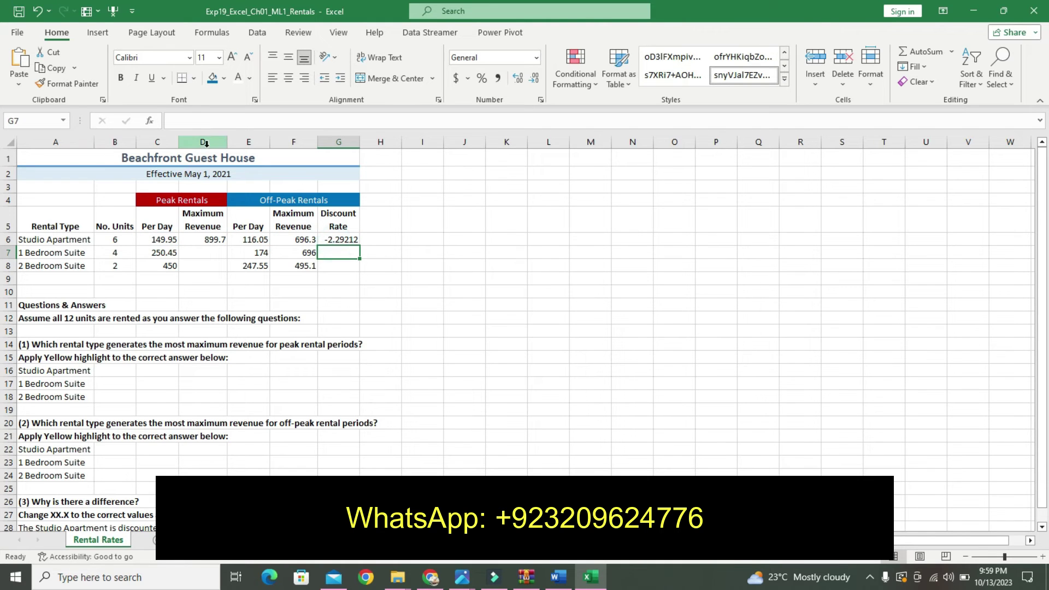
left_click(338, 241)
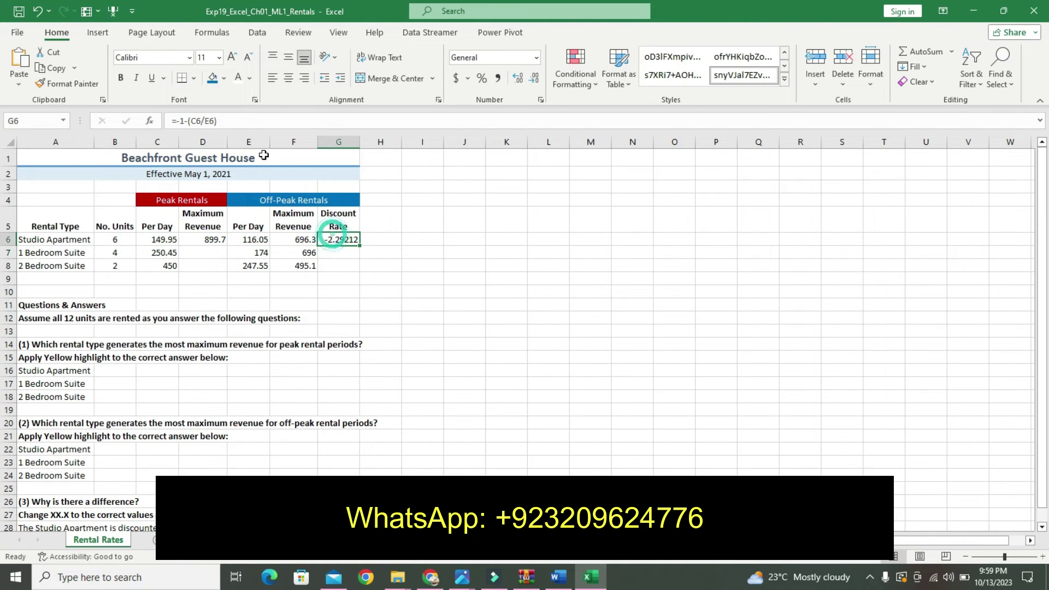
left_click(181, 121)
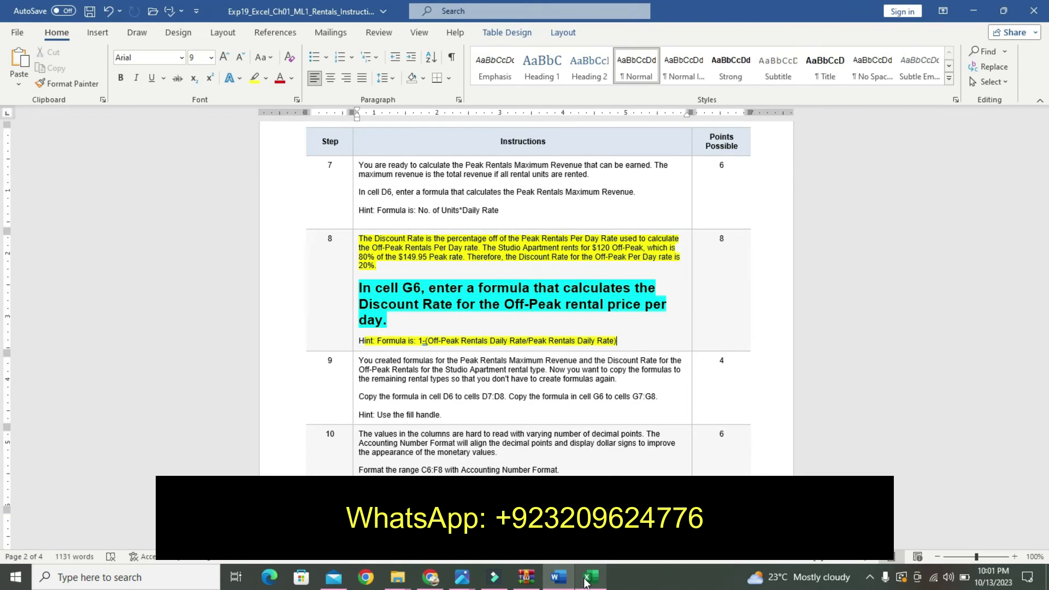
left_click(590, 577)
Enter =1-(E6/C6) in G6, giving a Studio Apartment discount rate of 0.226075
left_click(342, 243)
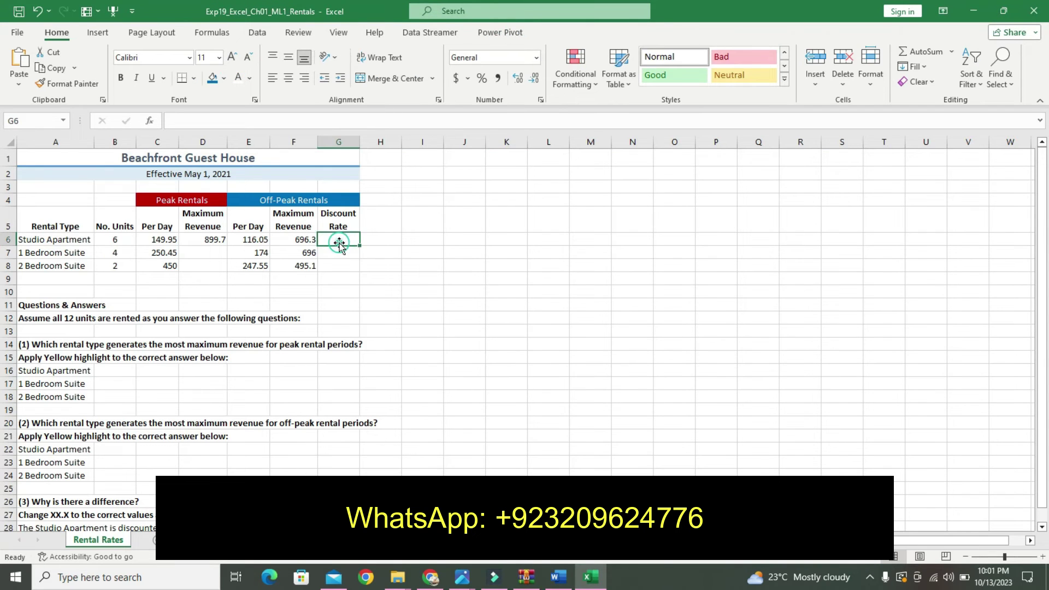
type("=1-")
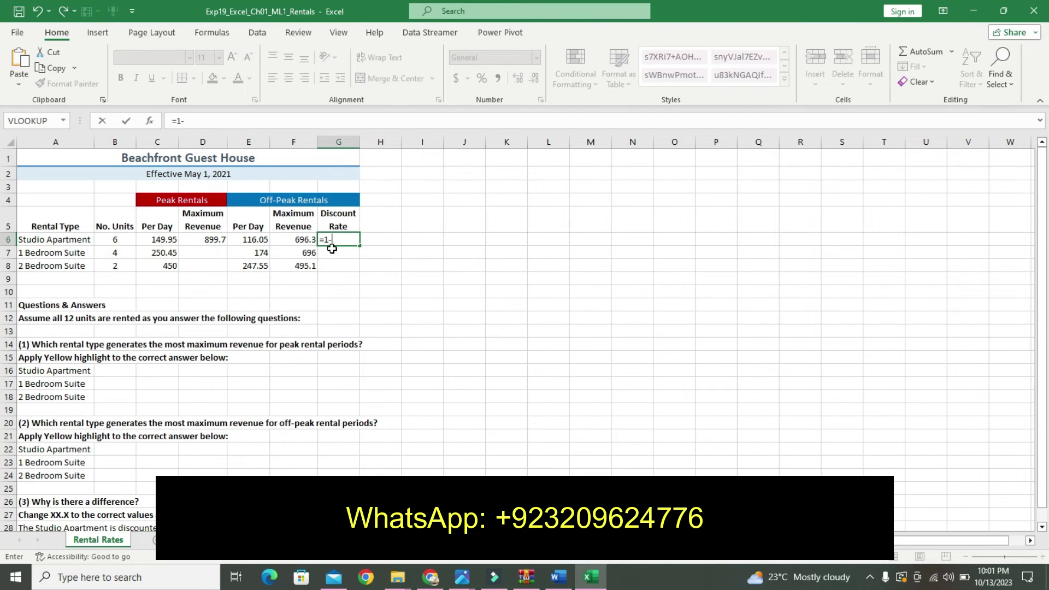
left_click(252, 240)
type("/")
left_click(164, 240)
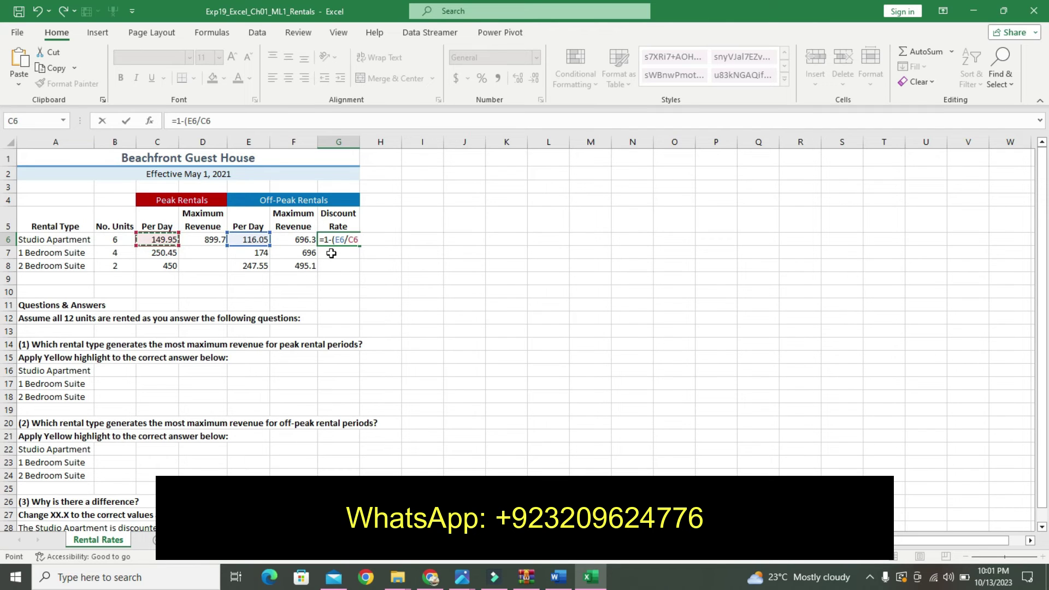
key("Return")
left_click(339, 240)
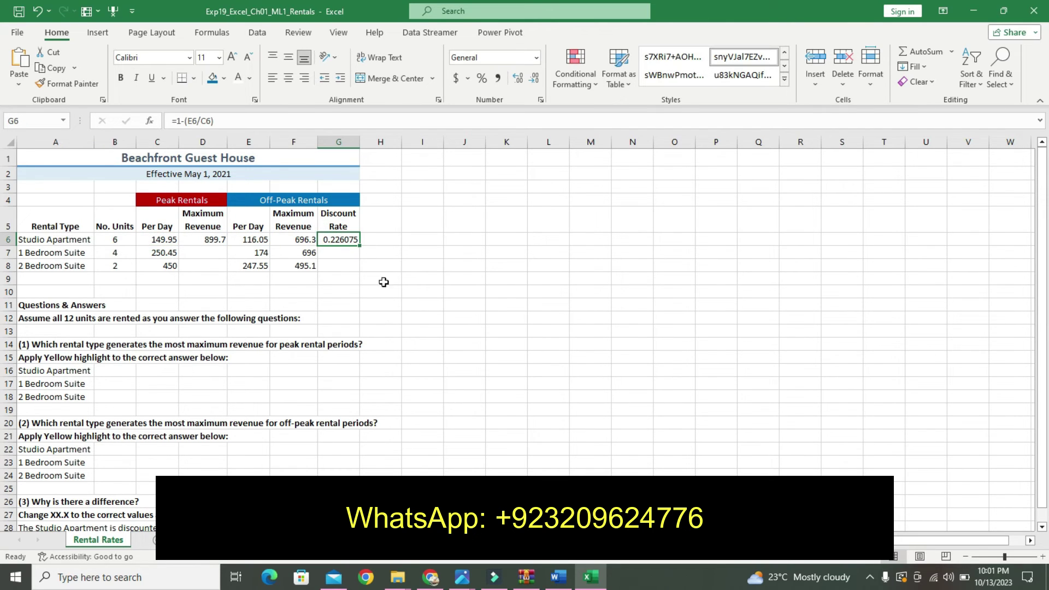
Undo step 8's emphasis and highlight step 9's first paragraph in yellow
left_click(559, 579)
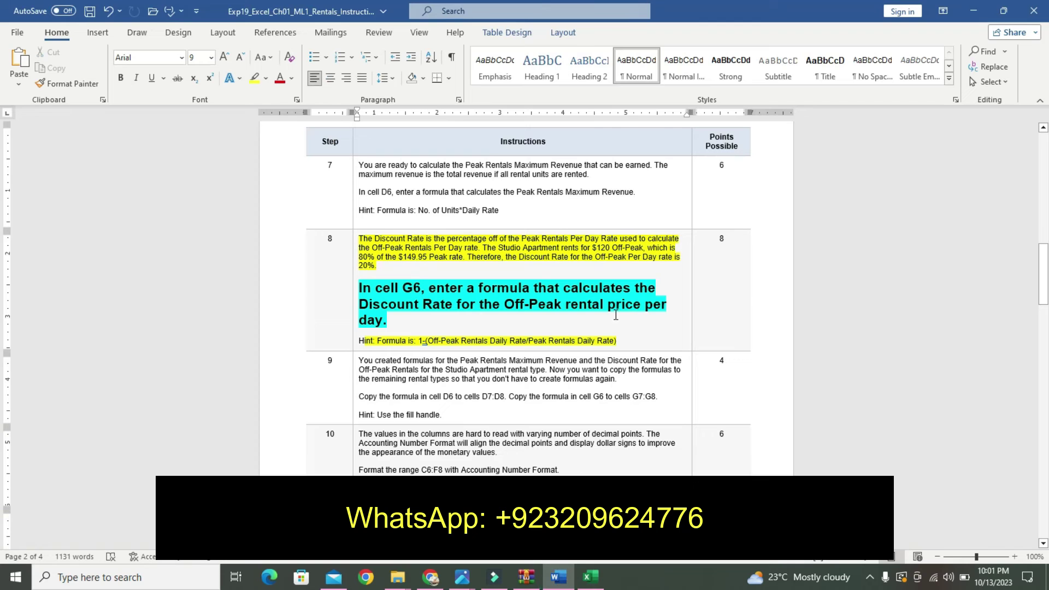
key("ctrl+z")
key("ctrl+z")
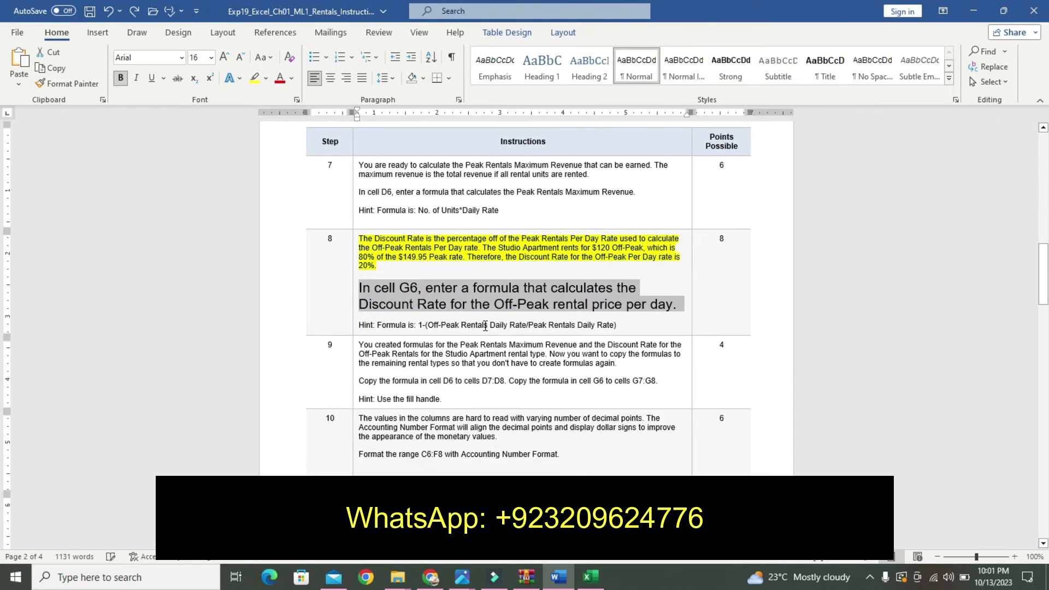
key("ctrl+z")
key("ctrl+z")
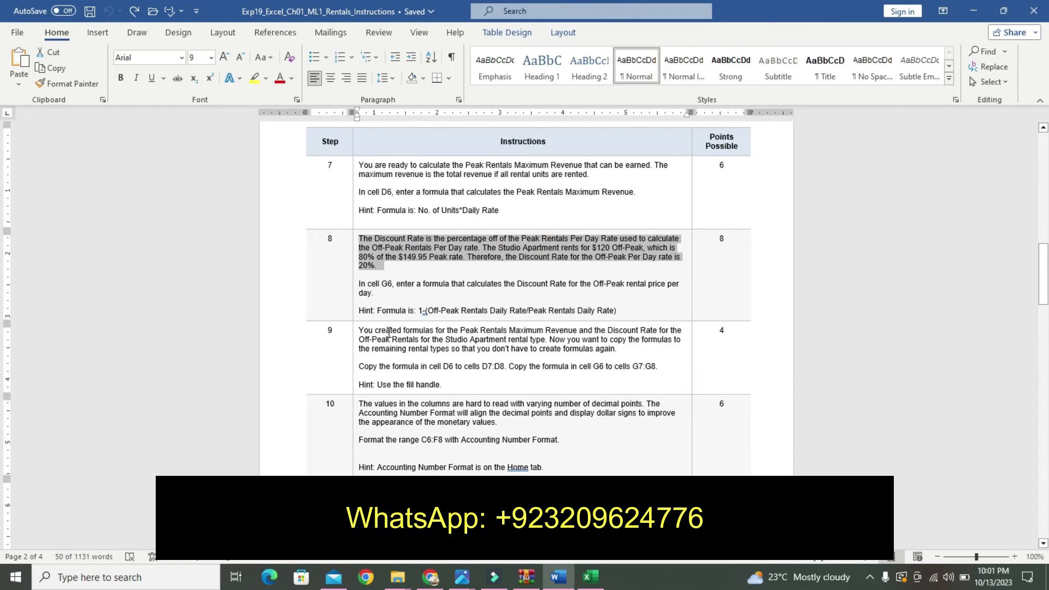
left_click_drag(364, 332, 492, 356)
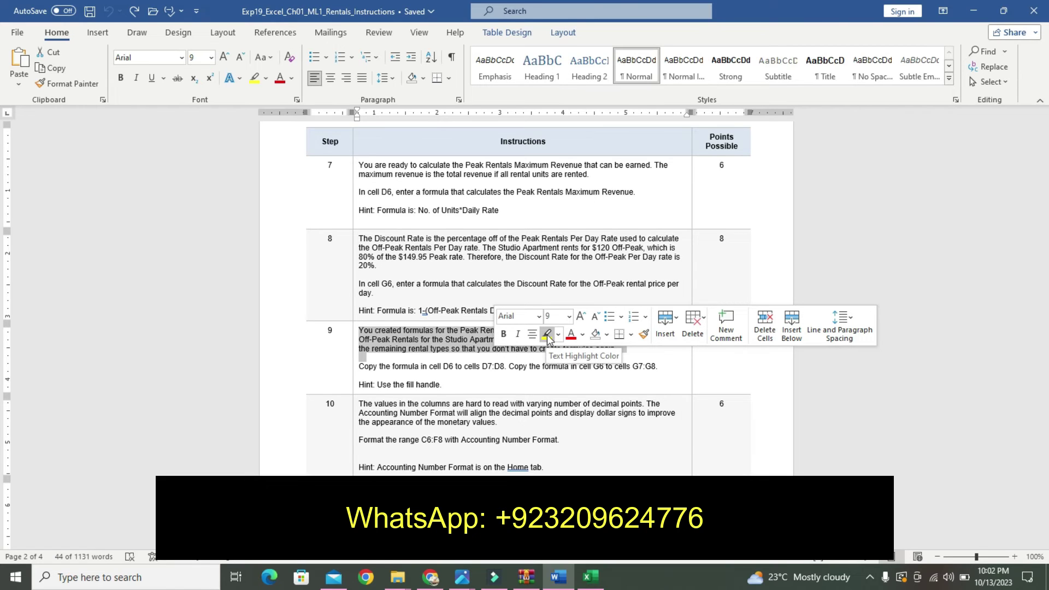
left_click(547, 334)
Make step 9's copy-the-formula line 18 pt, bold, with a turquoise highlight
left_click_drag(359, 366, 405, 371)
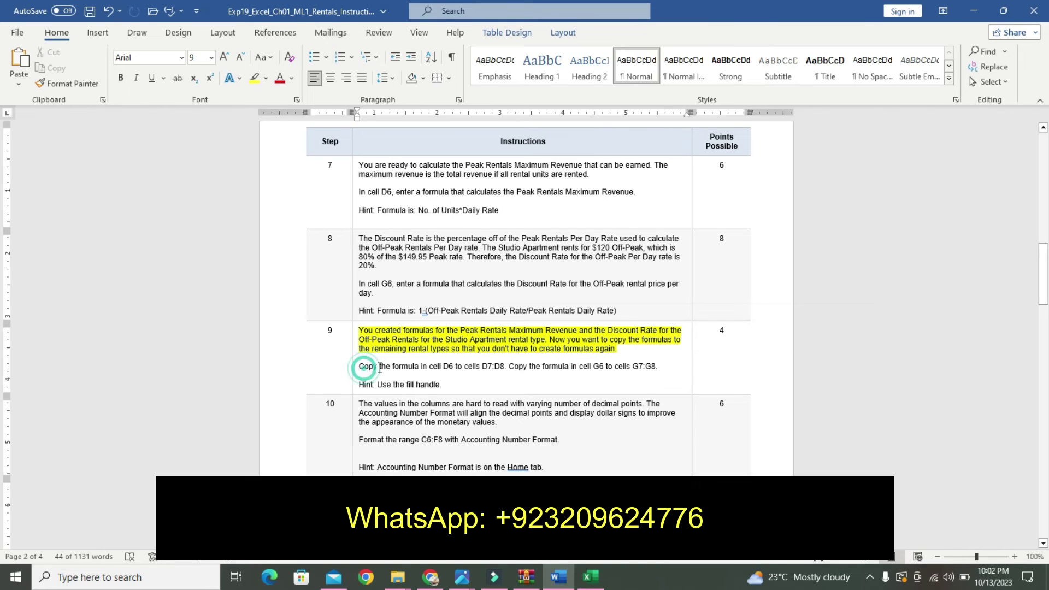
triple_click(410, 373)
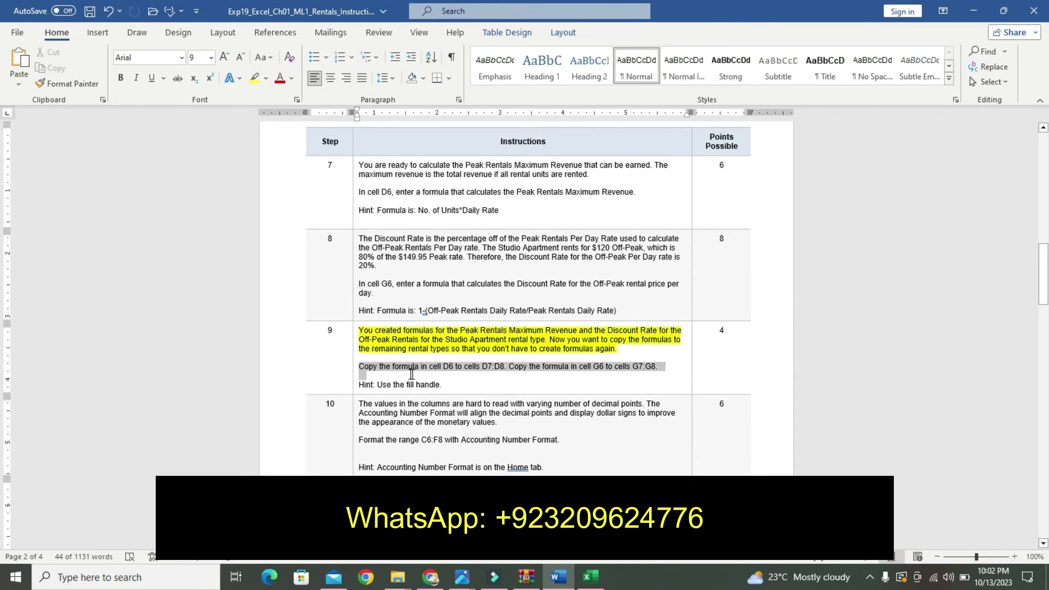
left_click(484, 335)
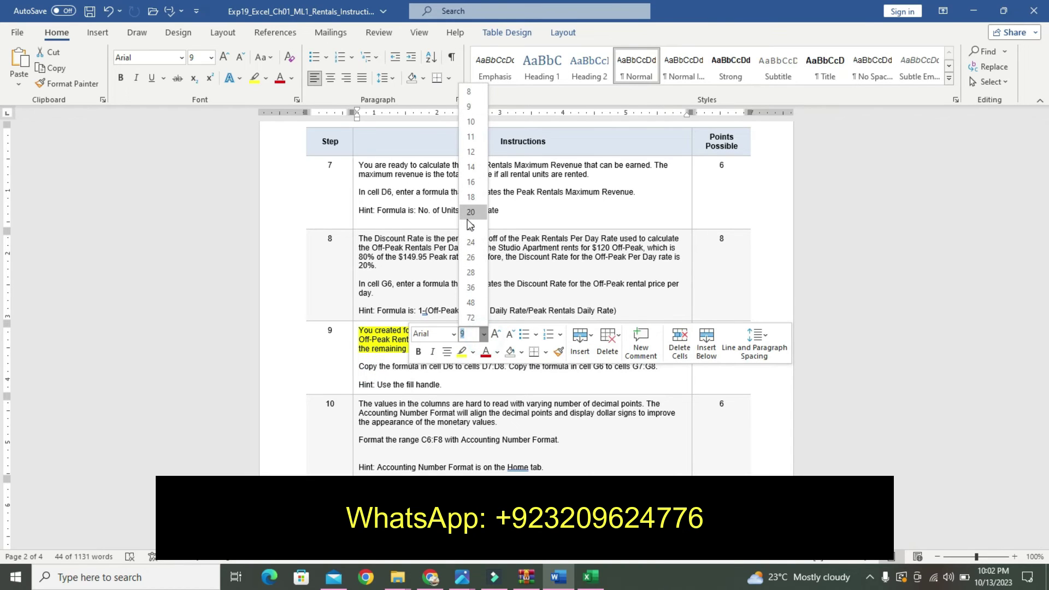
left_click(462, 197)
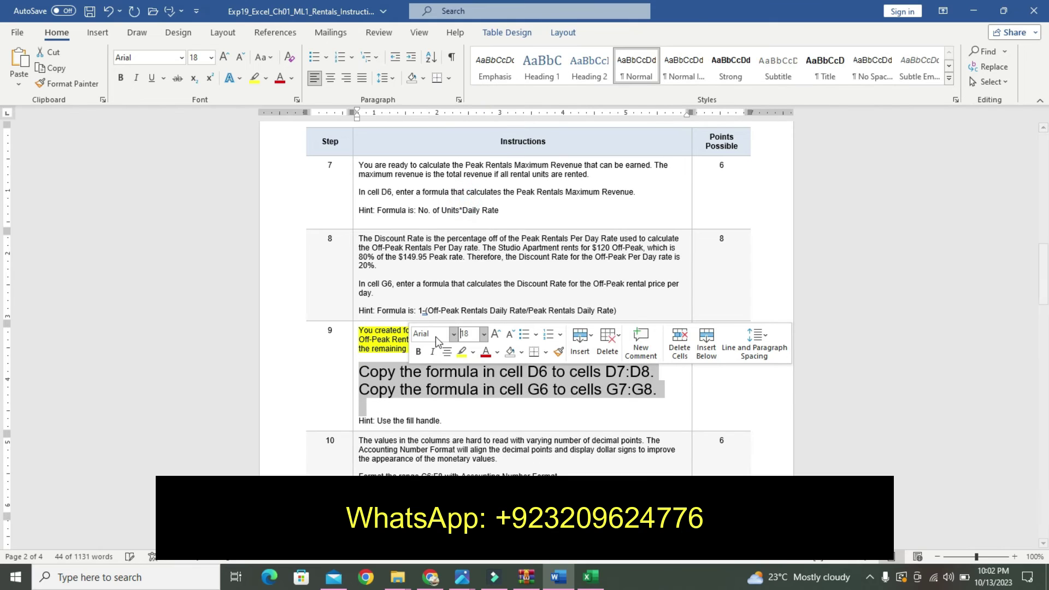
left_click(418, 351)
left_click(473, 352)
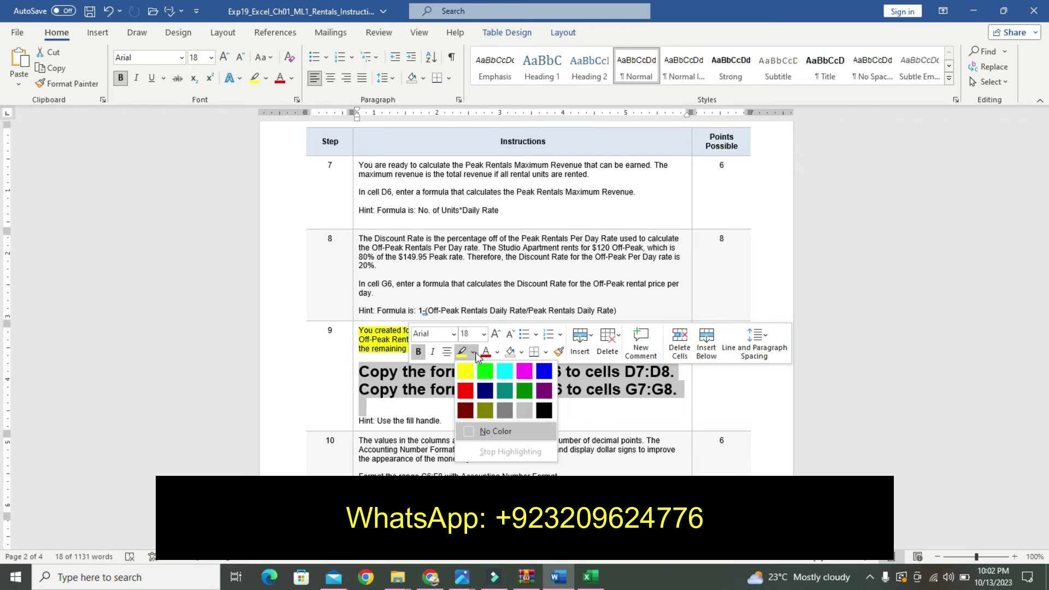
left_click(503, 372)
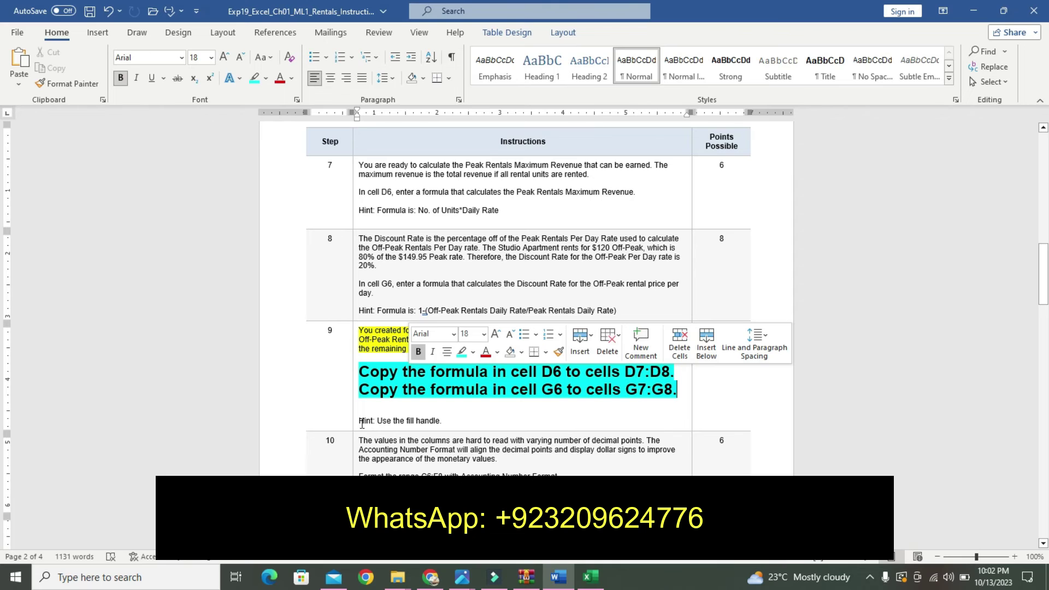
Highlight step 9's fill handle hint in yellow, then select the D7:D8 reference
left_click_drag(358, 420, 452, 416)
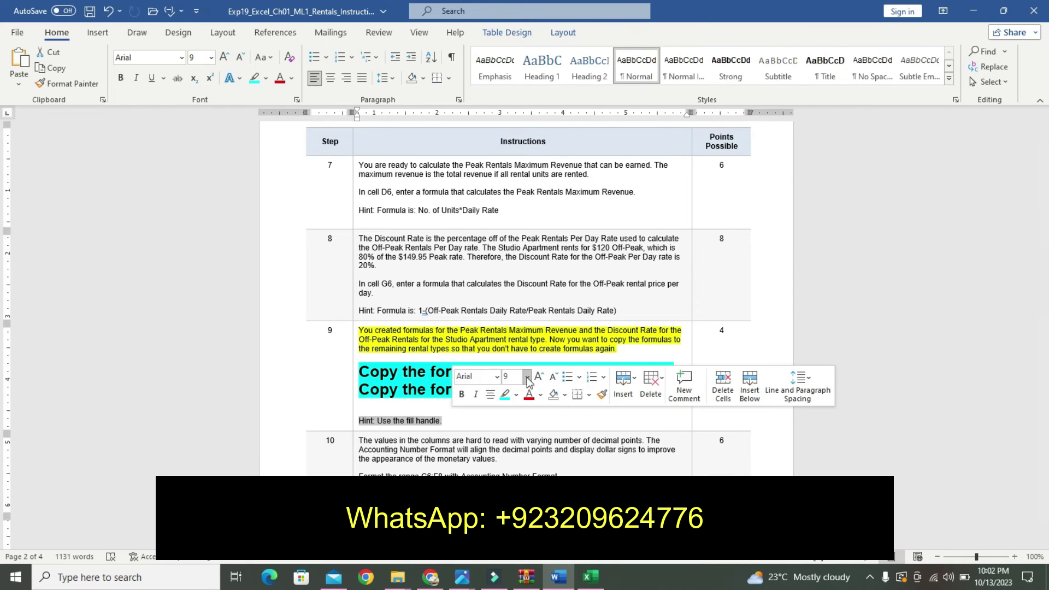
left_click(526, 376)
left_click(515, 394)
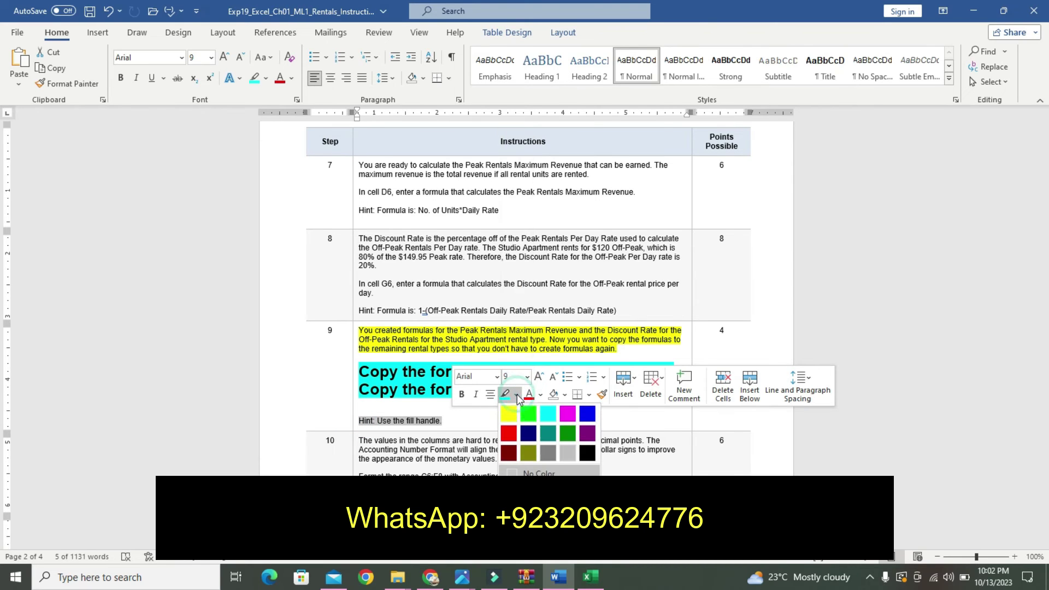
left_click(507, 418)
left_click(457, 421)
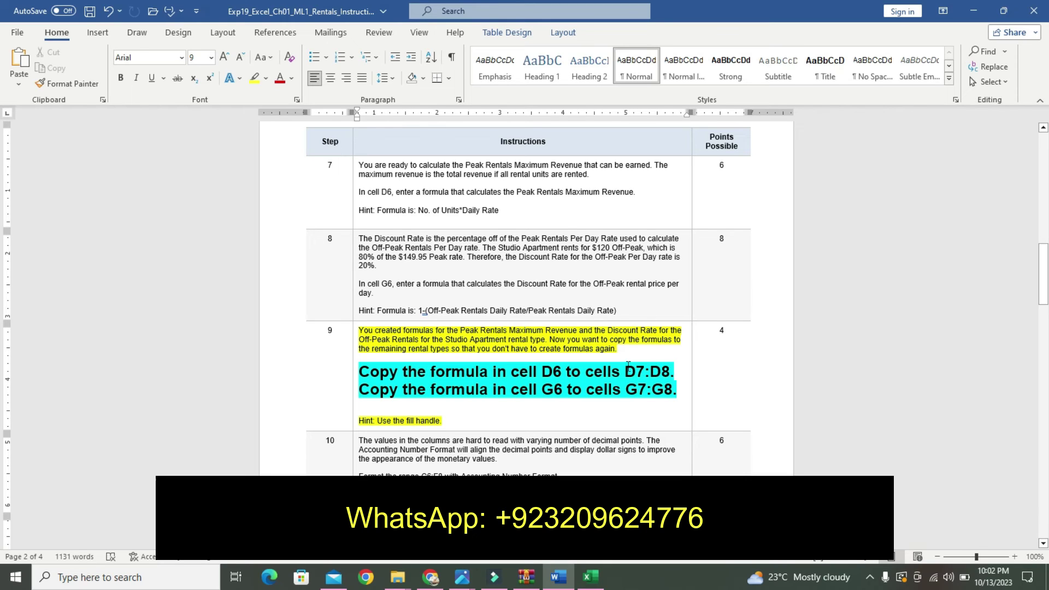
left_click_drag(625, 371, 669, 371)
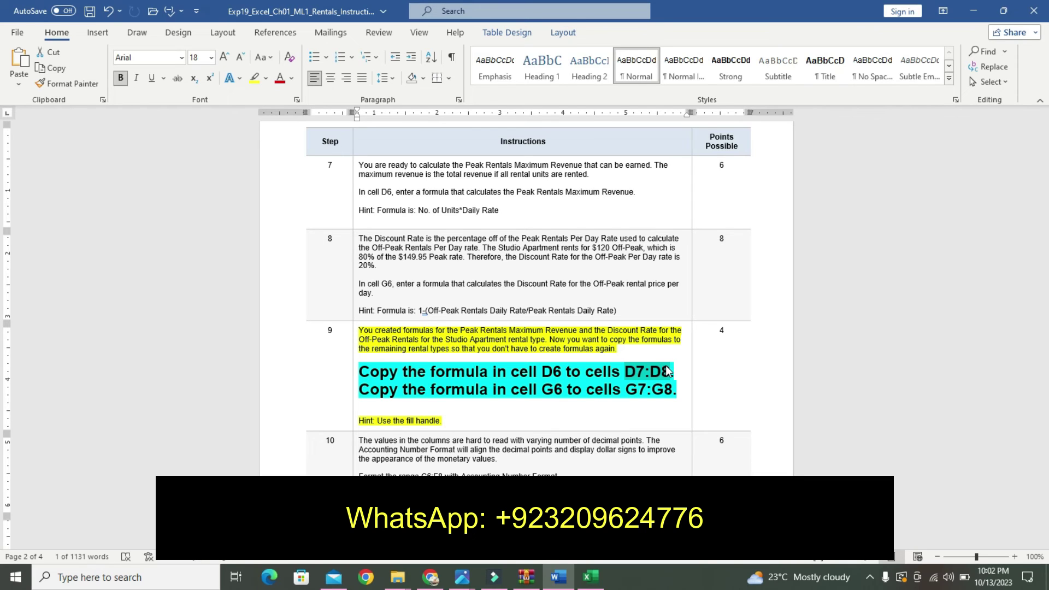
Fill D6's formula down to D8 (1001.8, 900) and G6's down to G8 (0.305251, 0.449889)
left_click(590, 577)
left_click(216, 240)
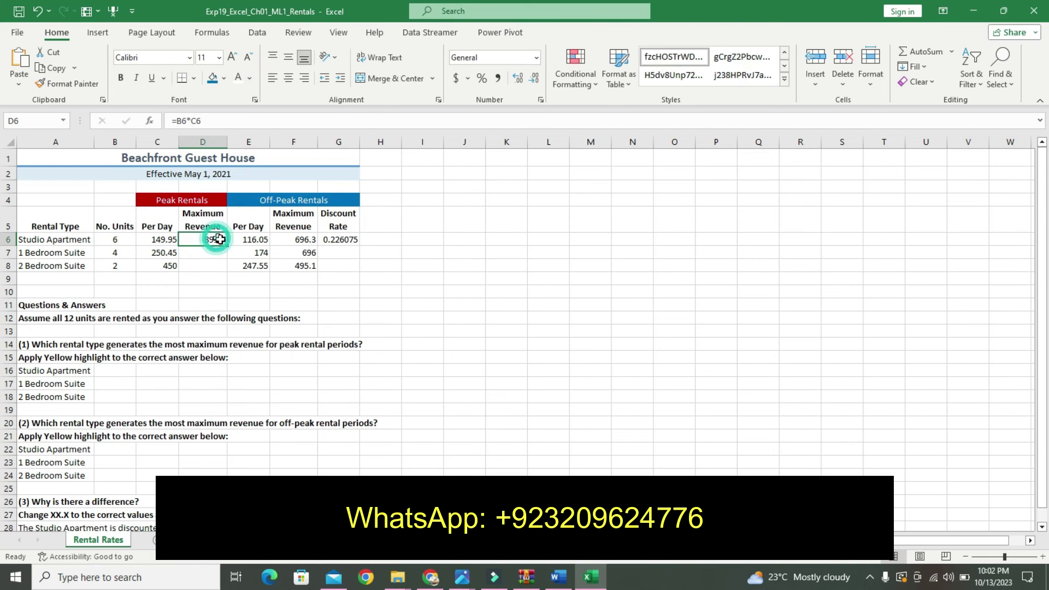
left_click_drag(226, 246, 217, 275)
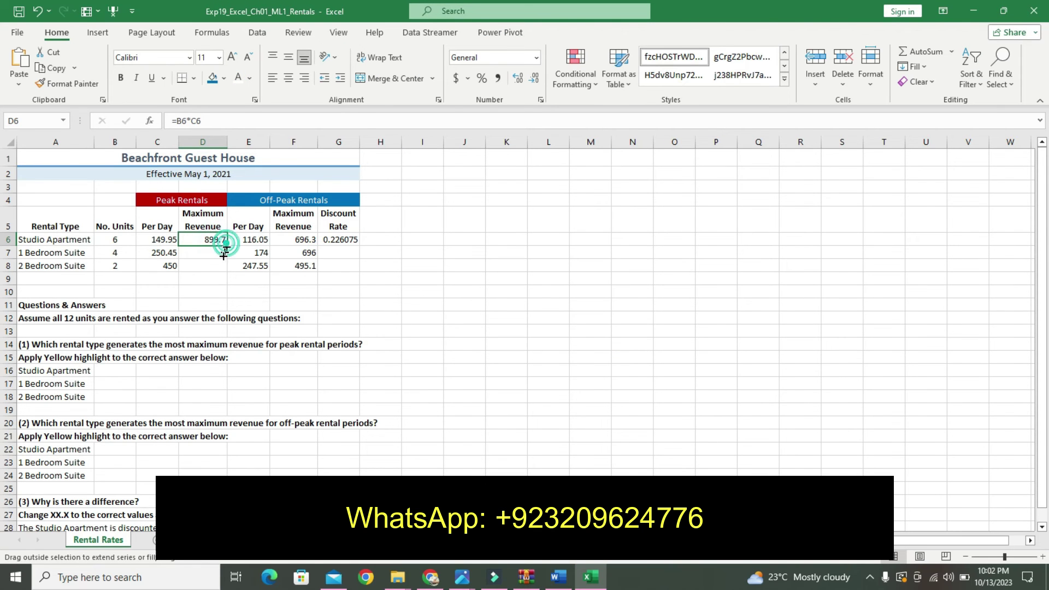
left_click(334, 237)
left_click_drag(359, 246, 357, 270)
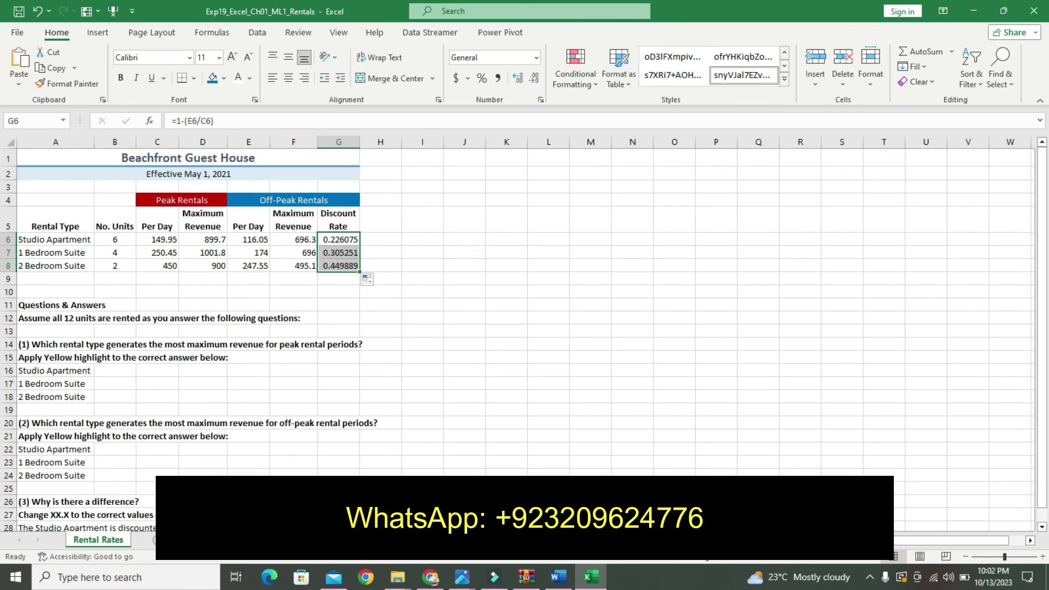
left_click(557, 576)
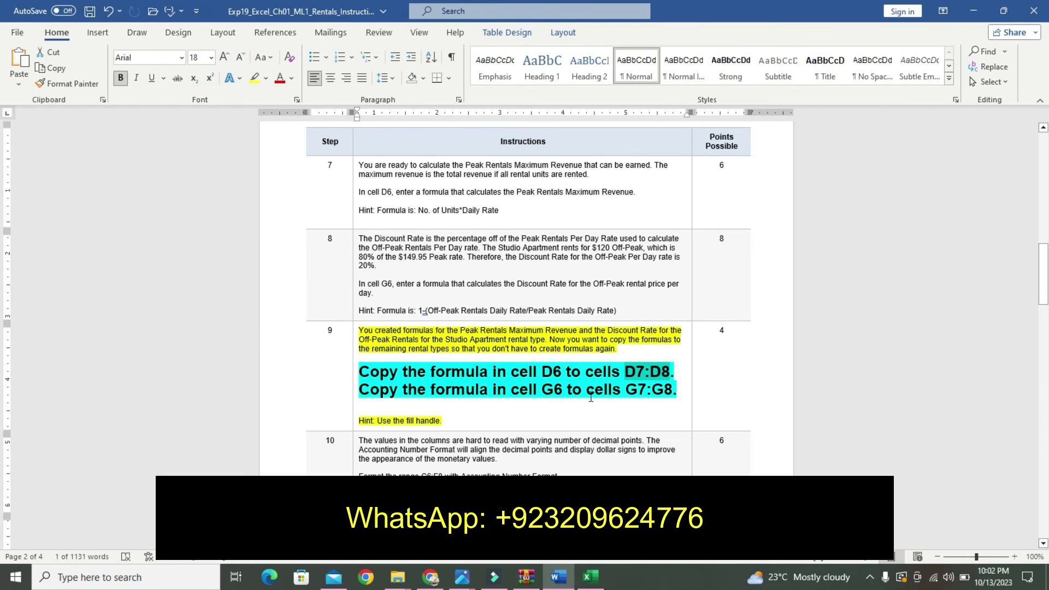
Undo step 9's emphasis and highlight step 10's explanatory paragraph in yellow
key("ctrl+z")
key("ctrl+z")
key("ctrl+z")
key("ctrl+z")
key("ctrl+z")
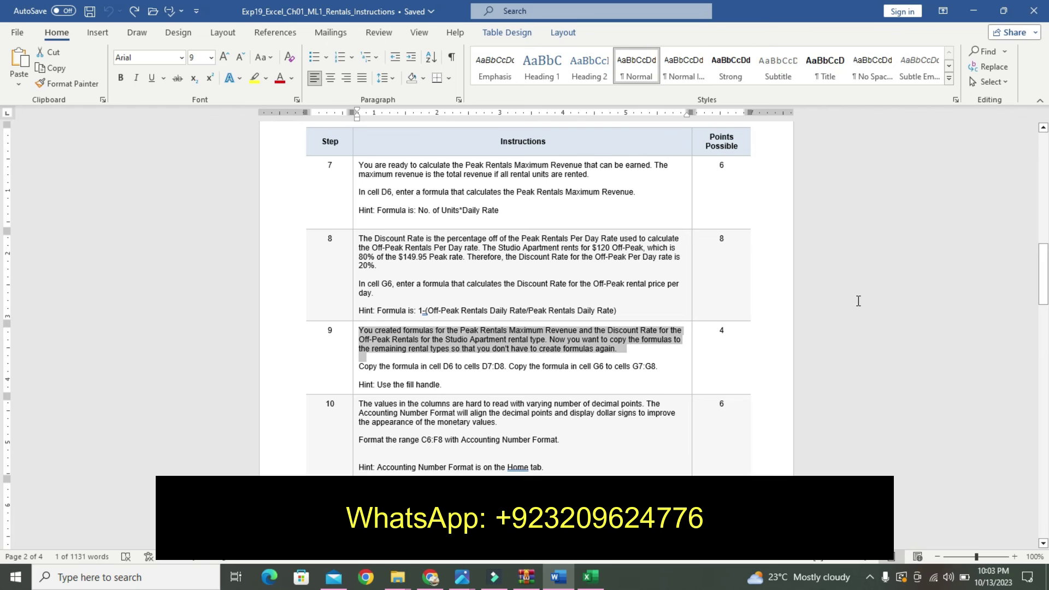
scroll(650, 269, "down", 5)
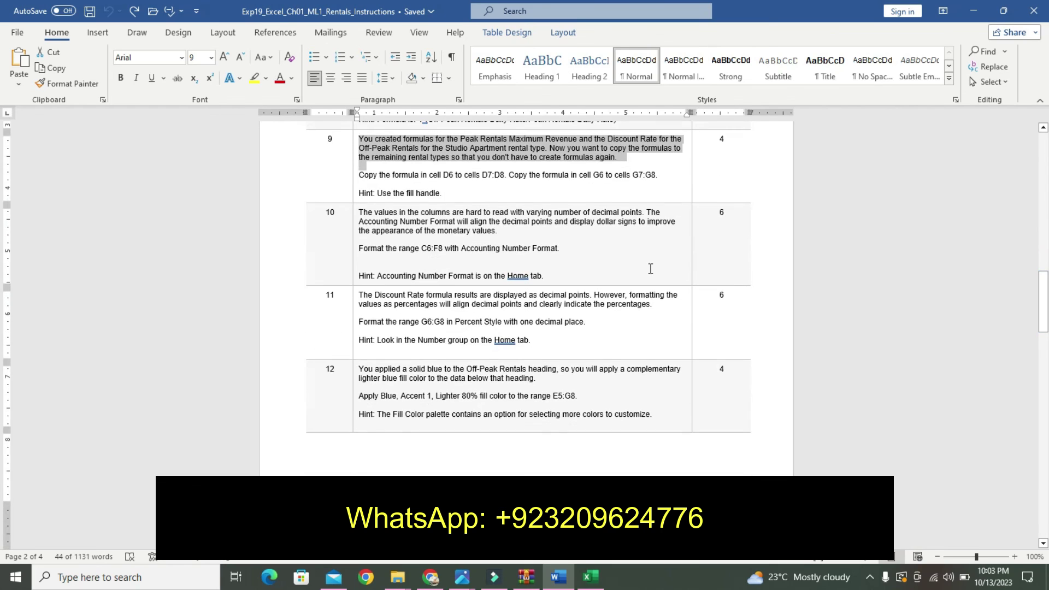
left_click_drag(364, 212, 497, 231)
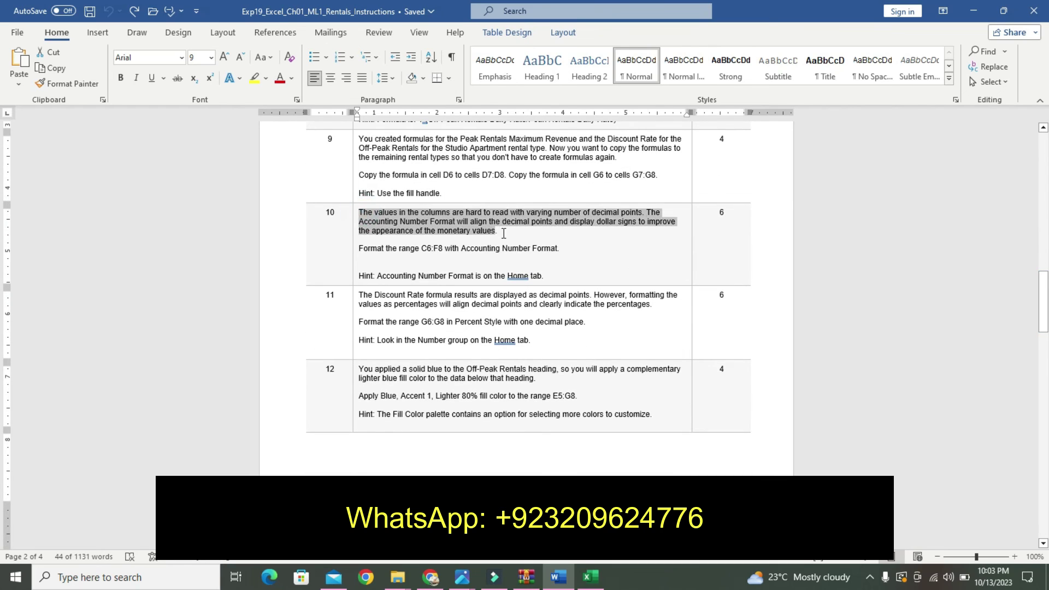
left_click(555, 212)
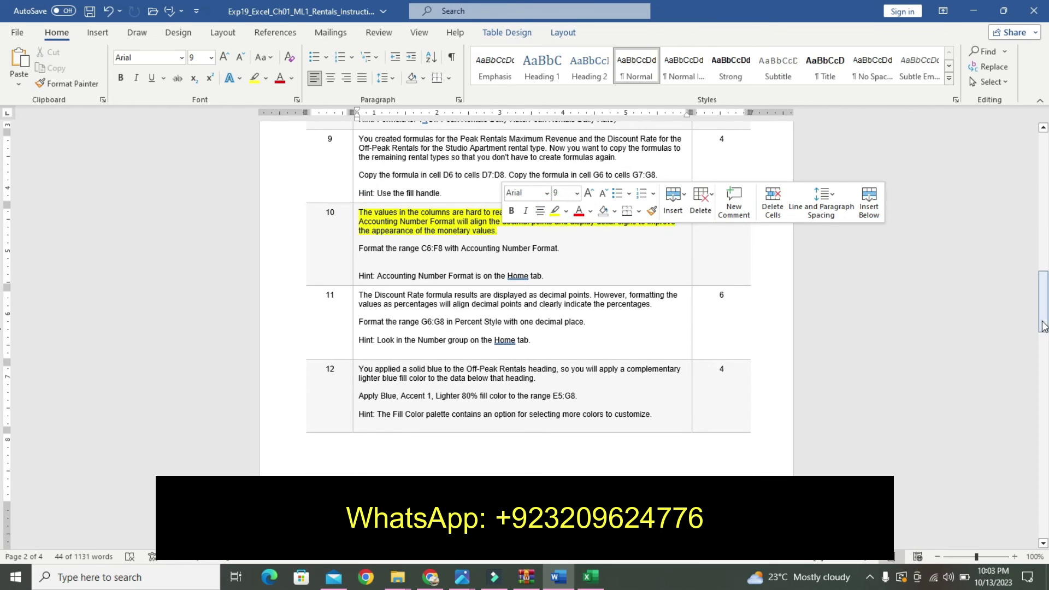
left_click_drag(1043, 321, 1043, 305)
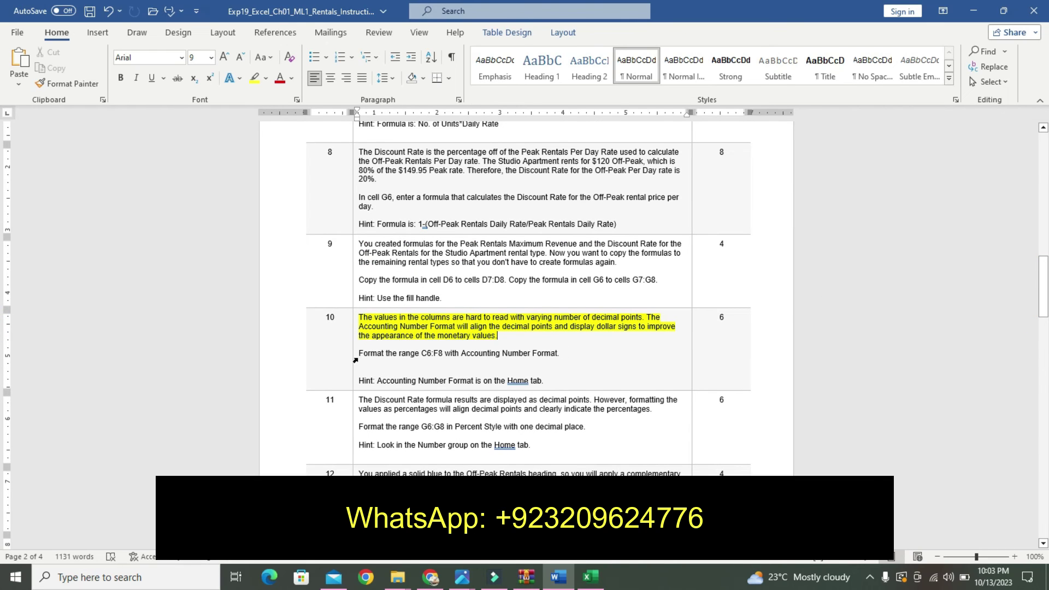
Make the Accounting Number Format instruction line 20 pt, bold and cyan-highlighted
left_click_drag(365, 349, 568, 352)
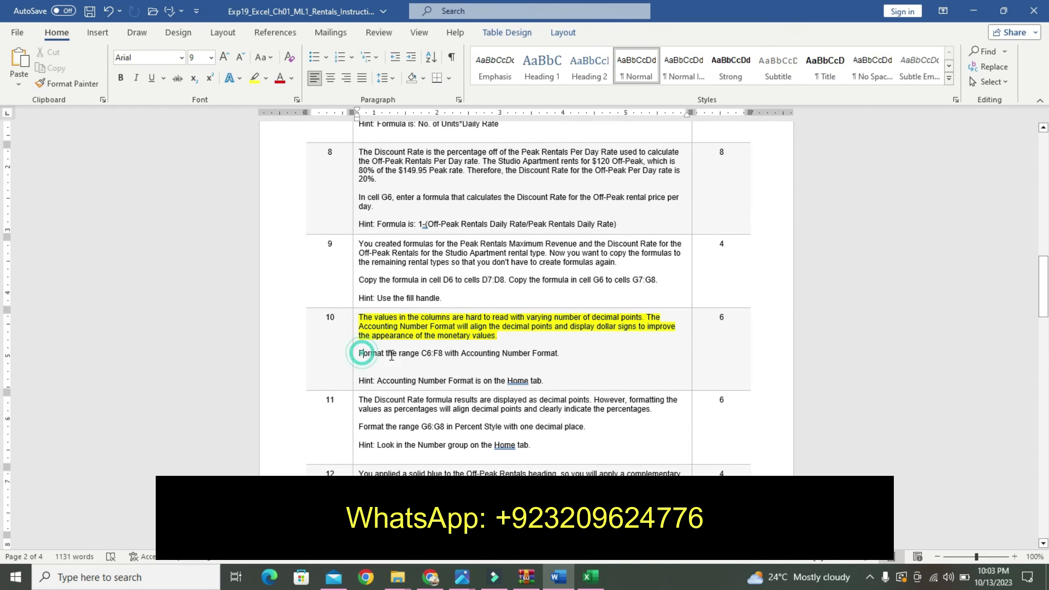
left_click(542, 353)
left_click_drag(359, 353, 567, 352)
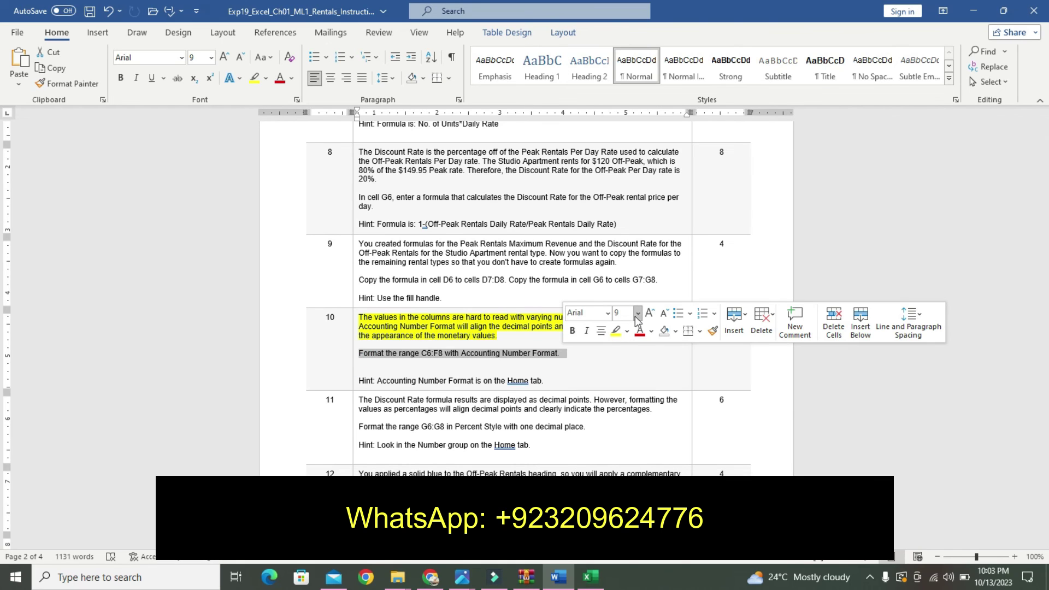
left_click(638, 314)
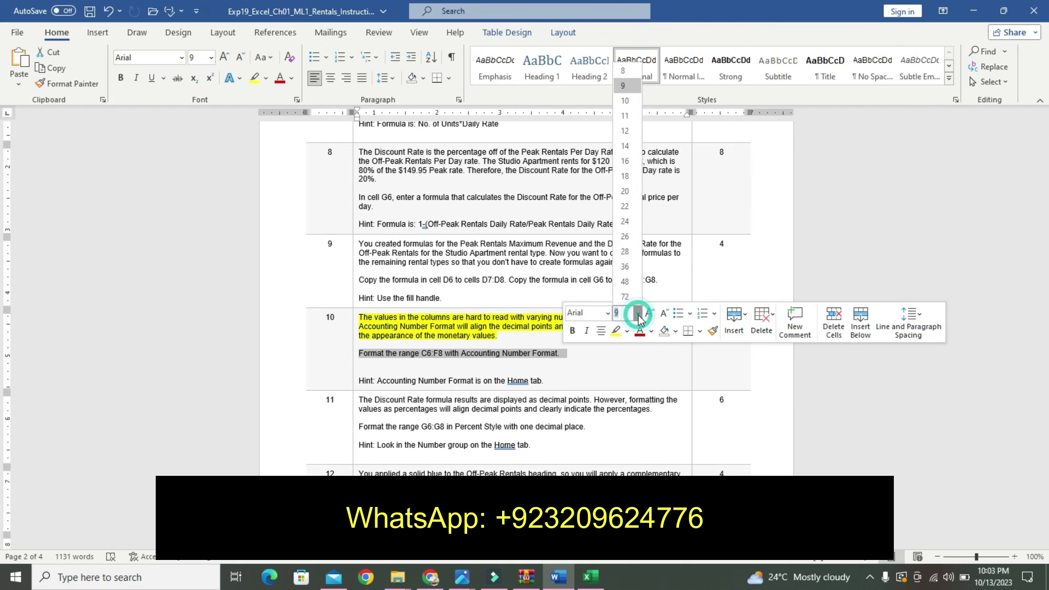
left_click(625, 191)
left_click(572, 329)
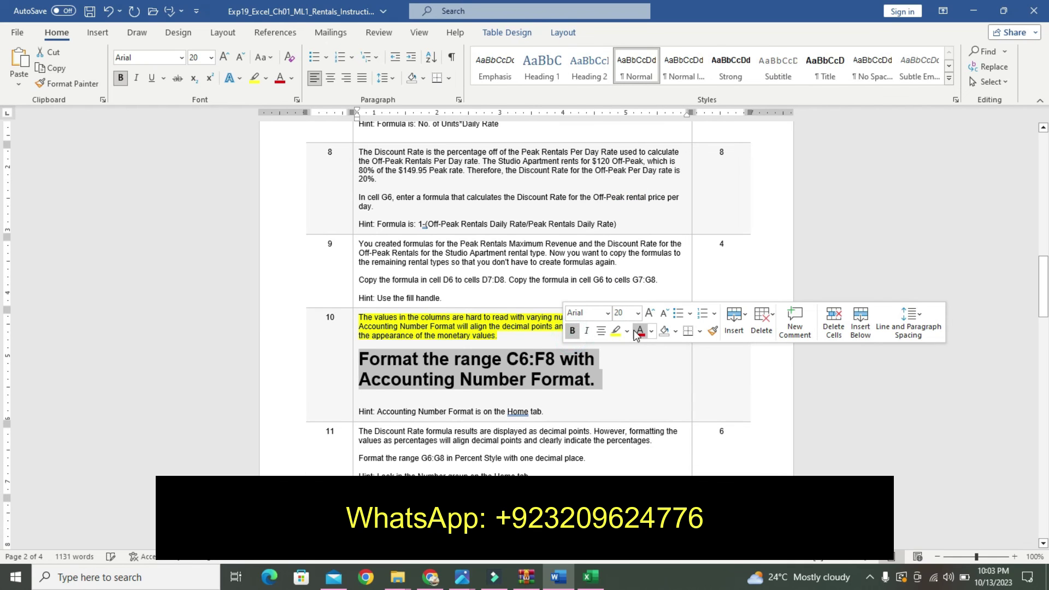
left_click(627, 331)
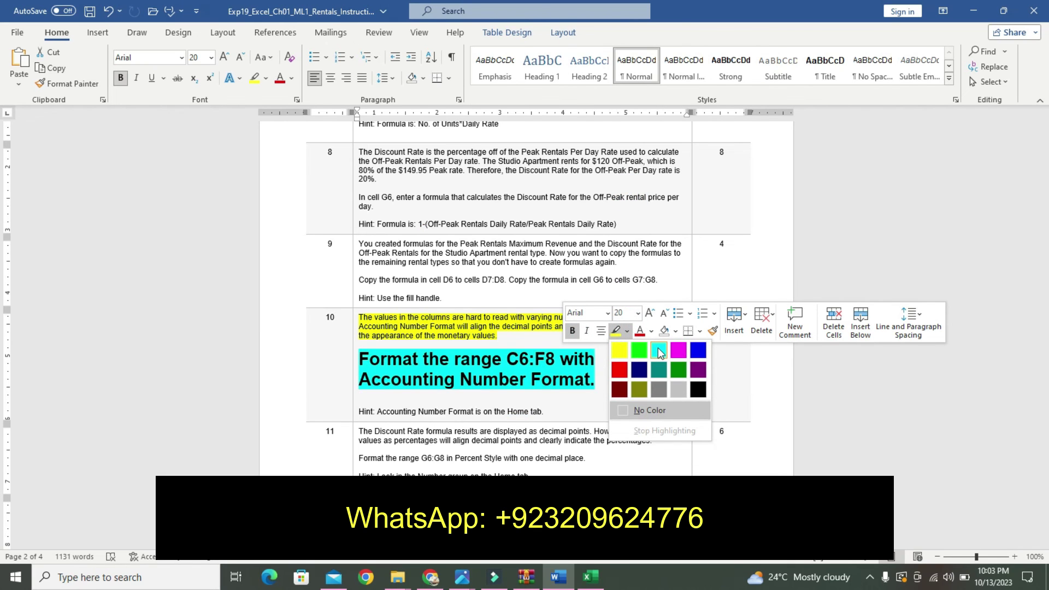
left_click(659, 351)
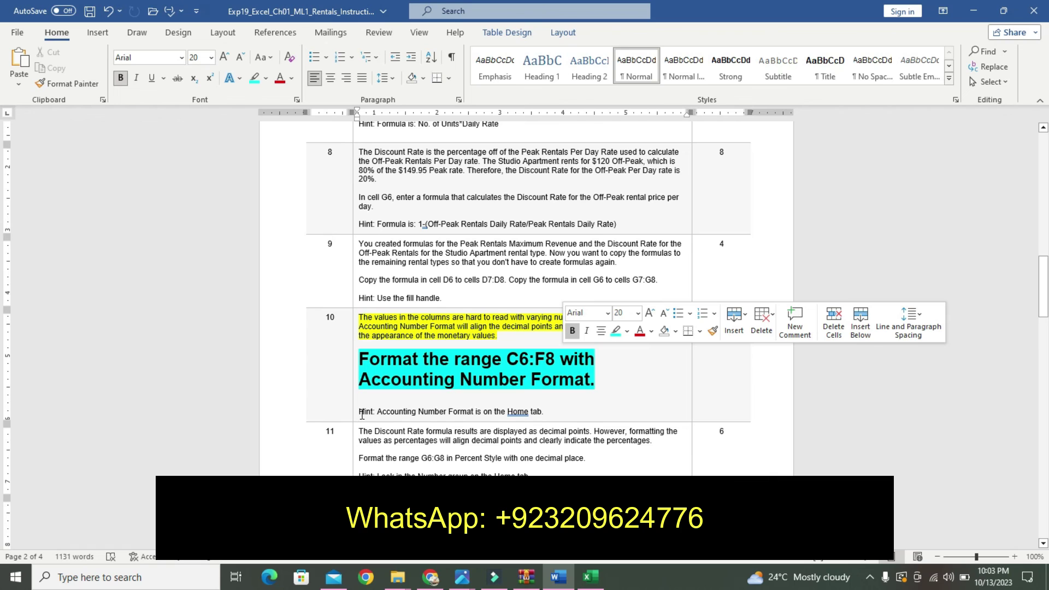
Highlight the hint line yellow and select the C6:F8 reference in the instruction
left_click_drag(361, 413, 550, 412)
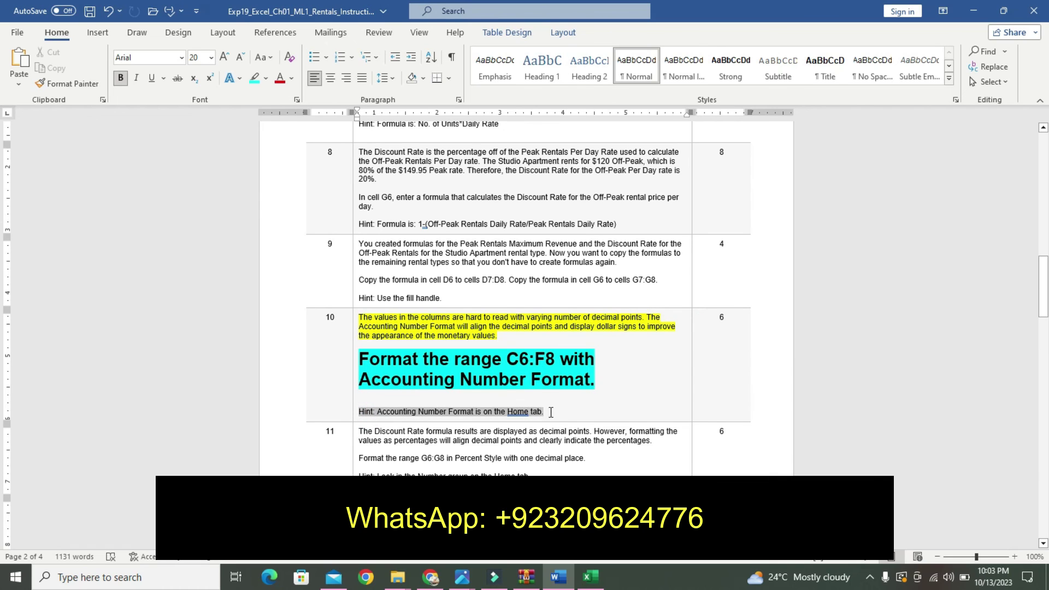
left_click(624, 371)
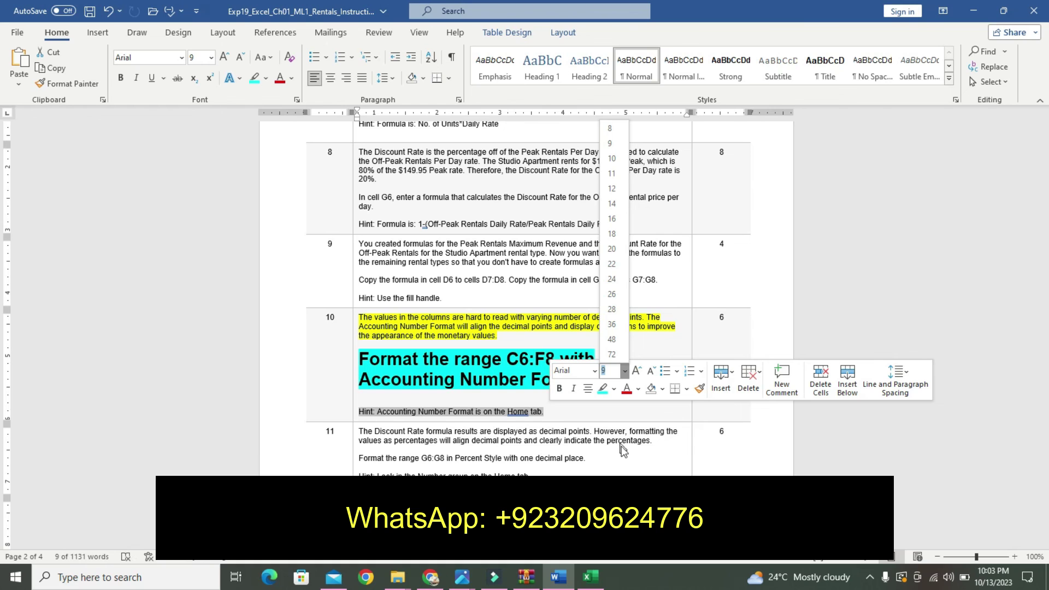
left_click(614, 389)
left_click(605, 413)
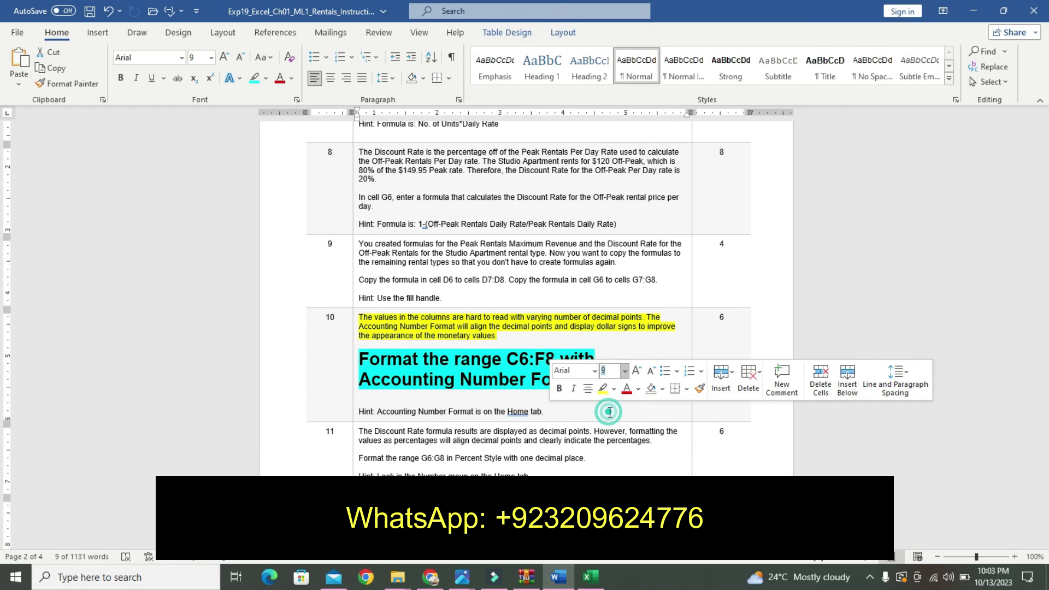
left_click(495, 394)
left_click_drag(507, 359, 555, 363)
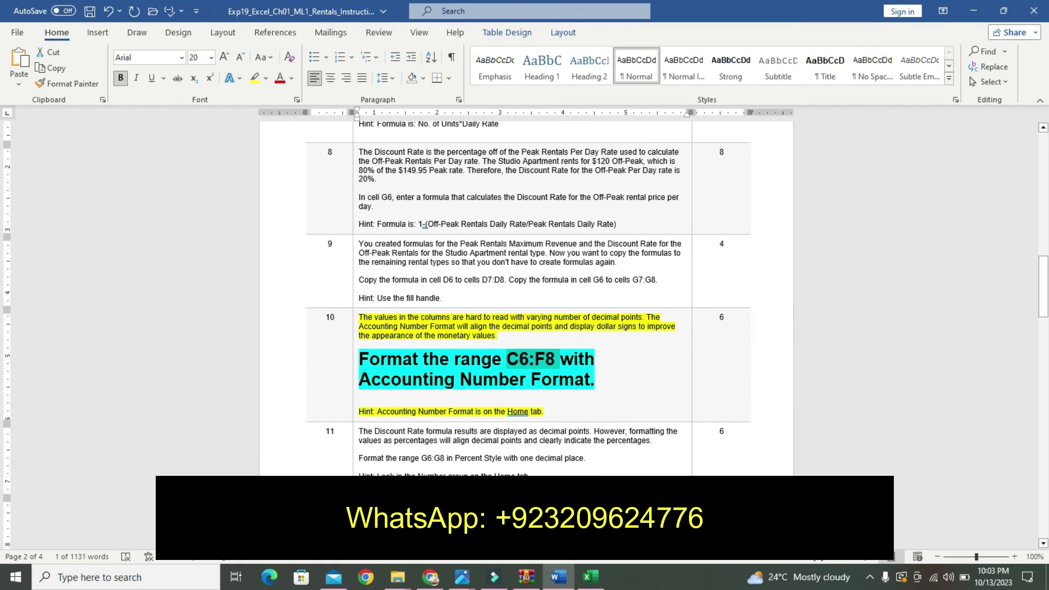
mouse_move(589, 577)
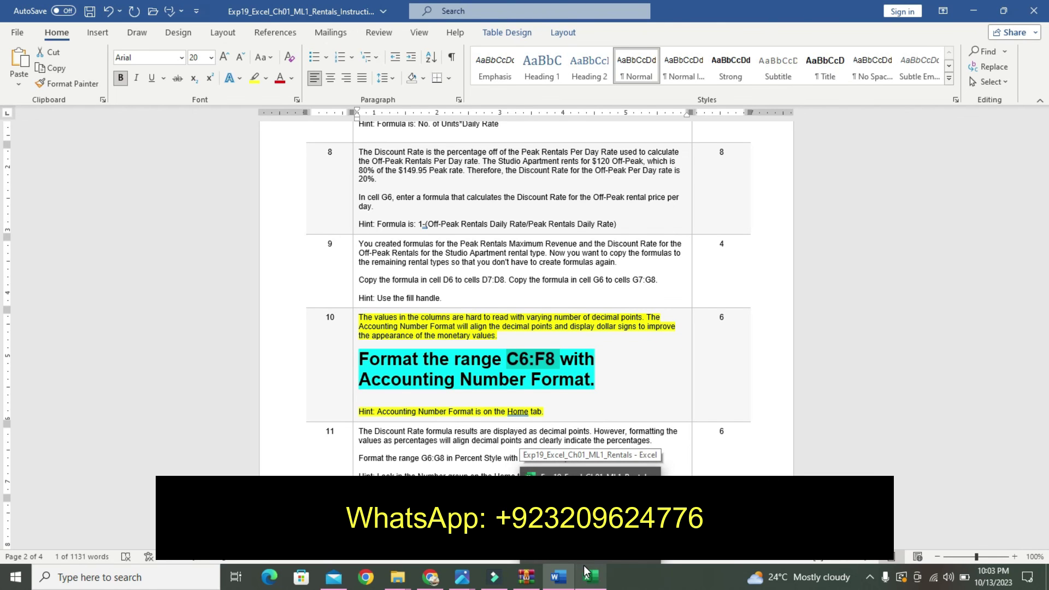
left_click(592, 578)
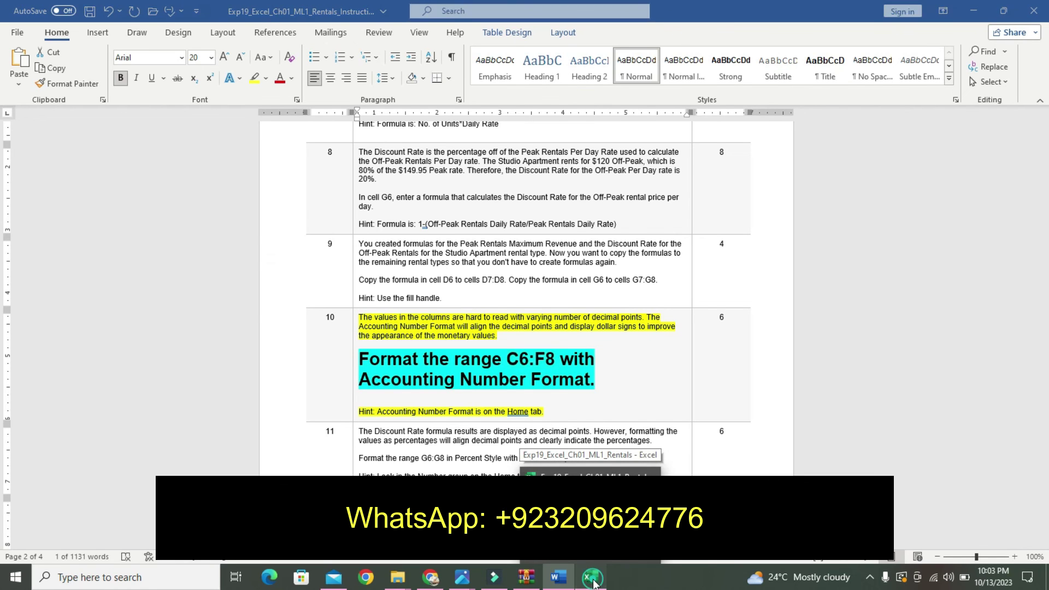
Select C6:F8 through the Name Box and apply Accounting Number Format
left_click(44, 120)
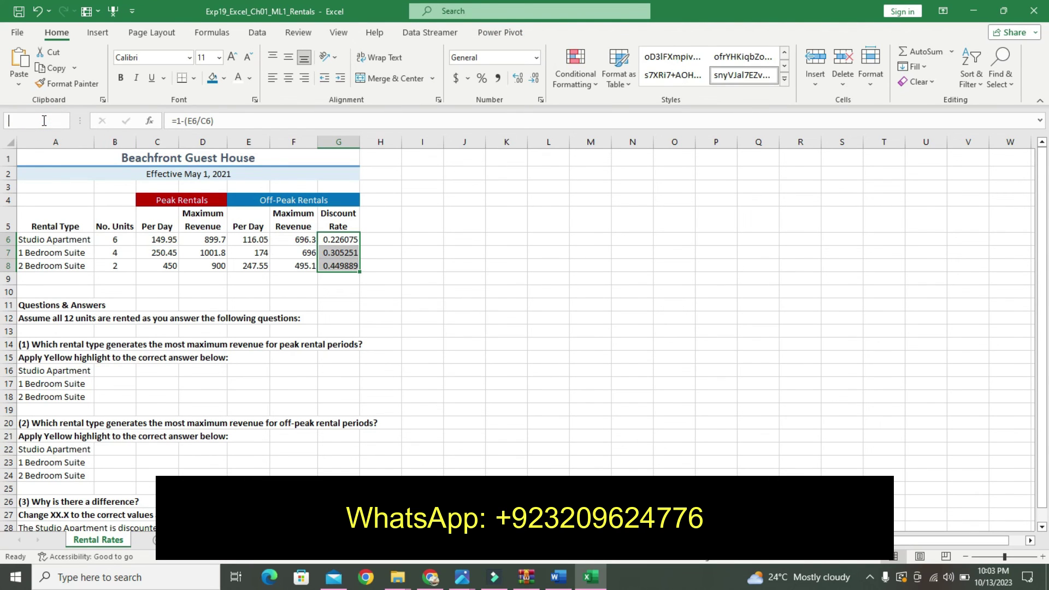
type("C6:F8")
key("Return")
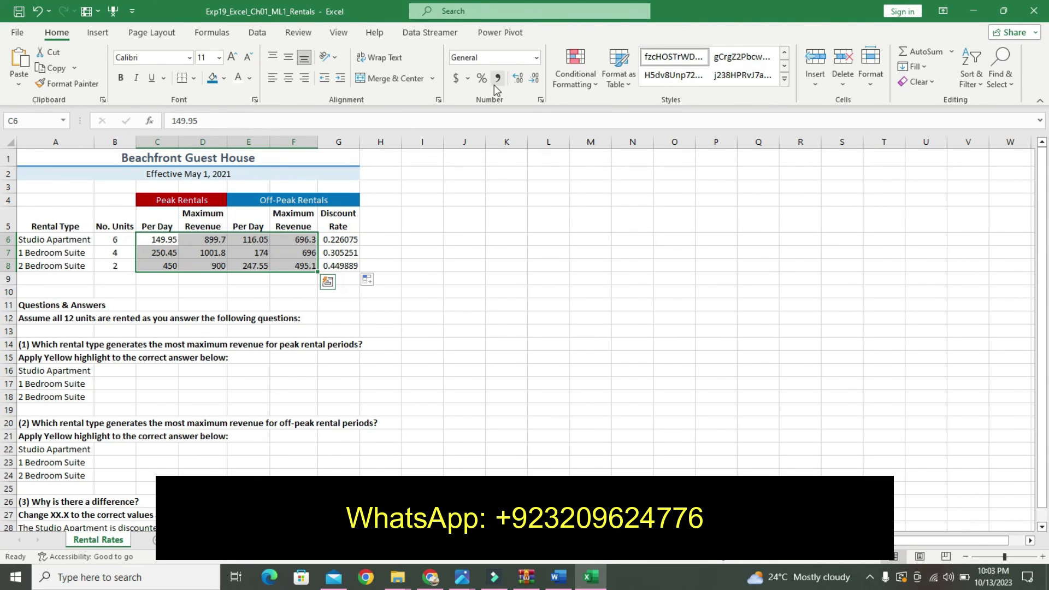
left_click(456, 78)
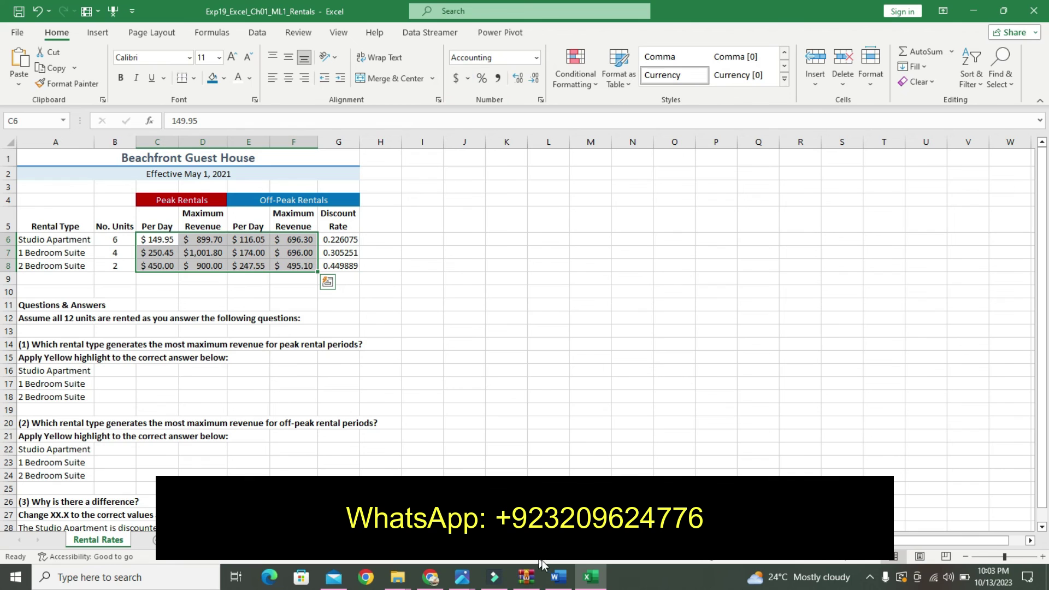
Undo step 10's emphasis in the Word instructions, then deselect the formatted Excel range
left_click(558, 576)
key("ctrl+z")
key("ctrl+z")
key("ctrl+z")
key("ctrl+z")
key("ctrl+z")
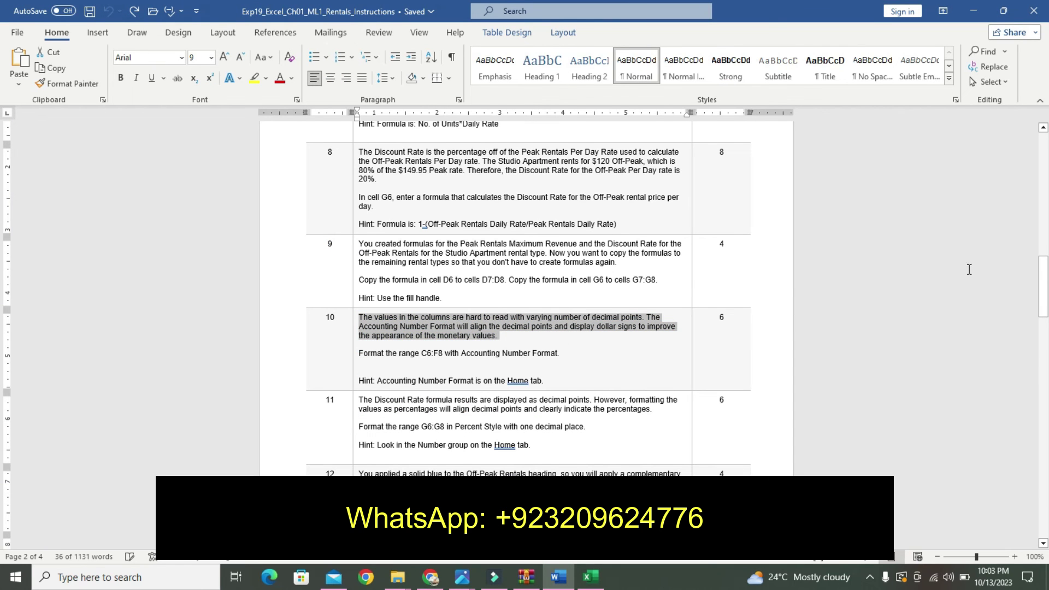
left_click_drag(1043, 287, 1043, 163)
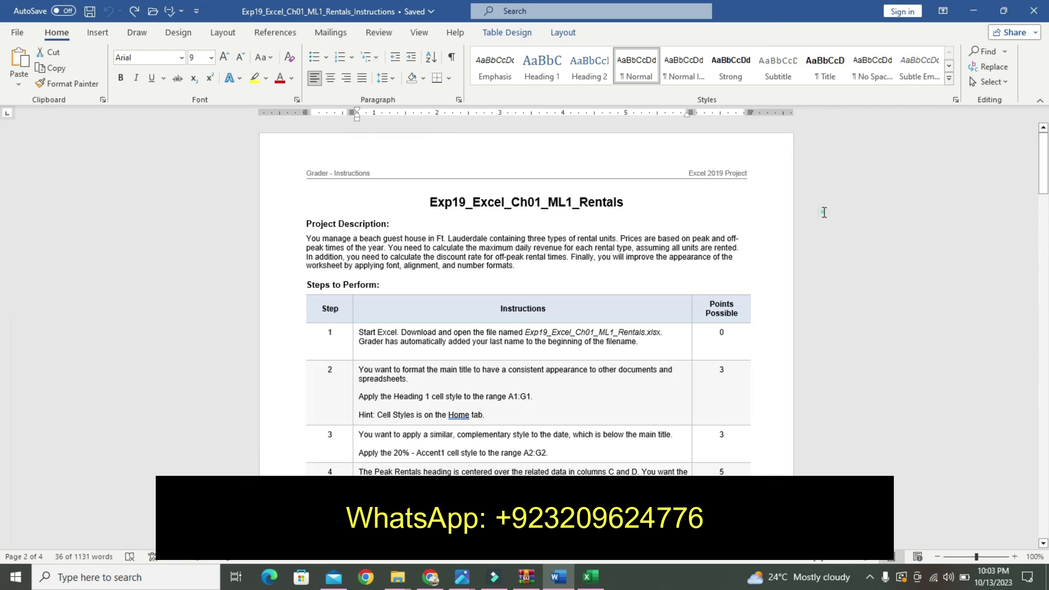
left_click(823, 211)
left_click(590, 576)
left_click(655, 344)
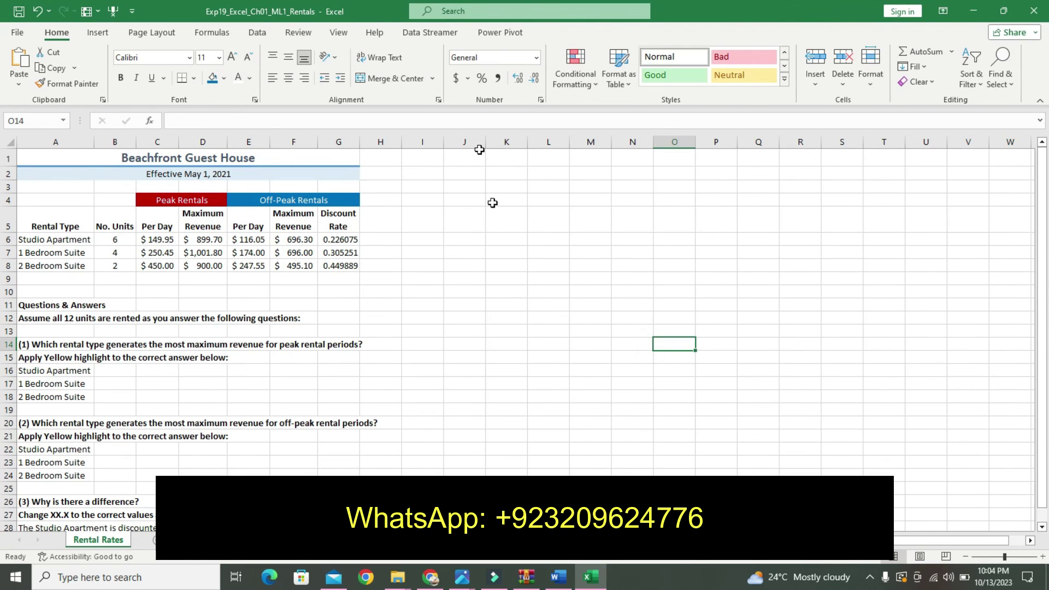